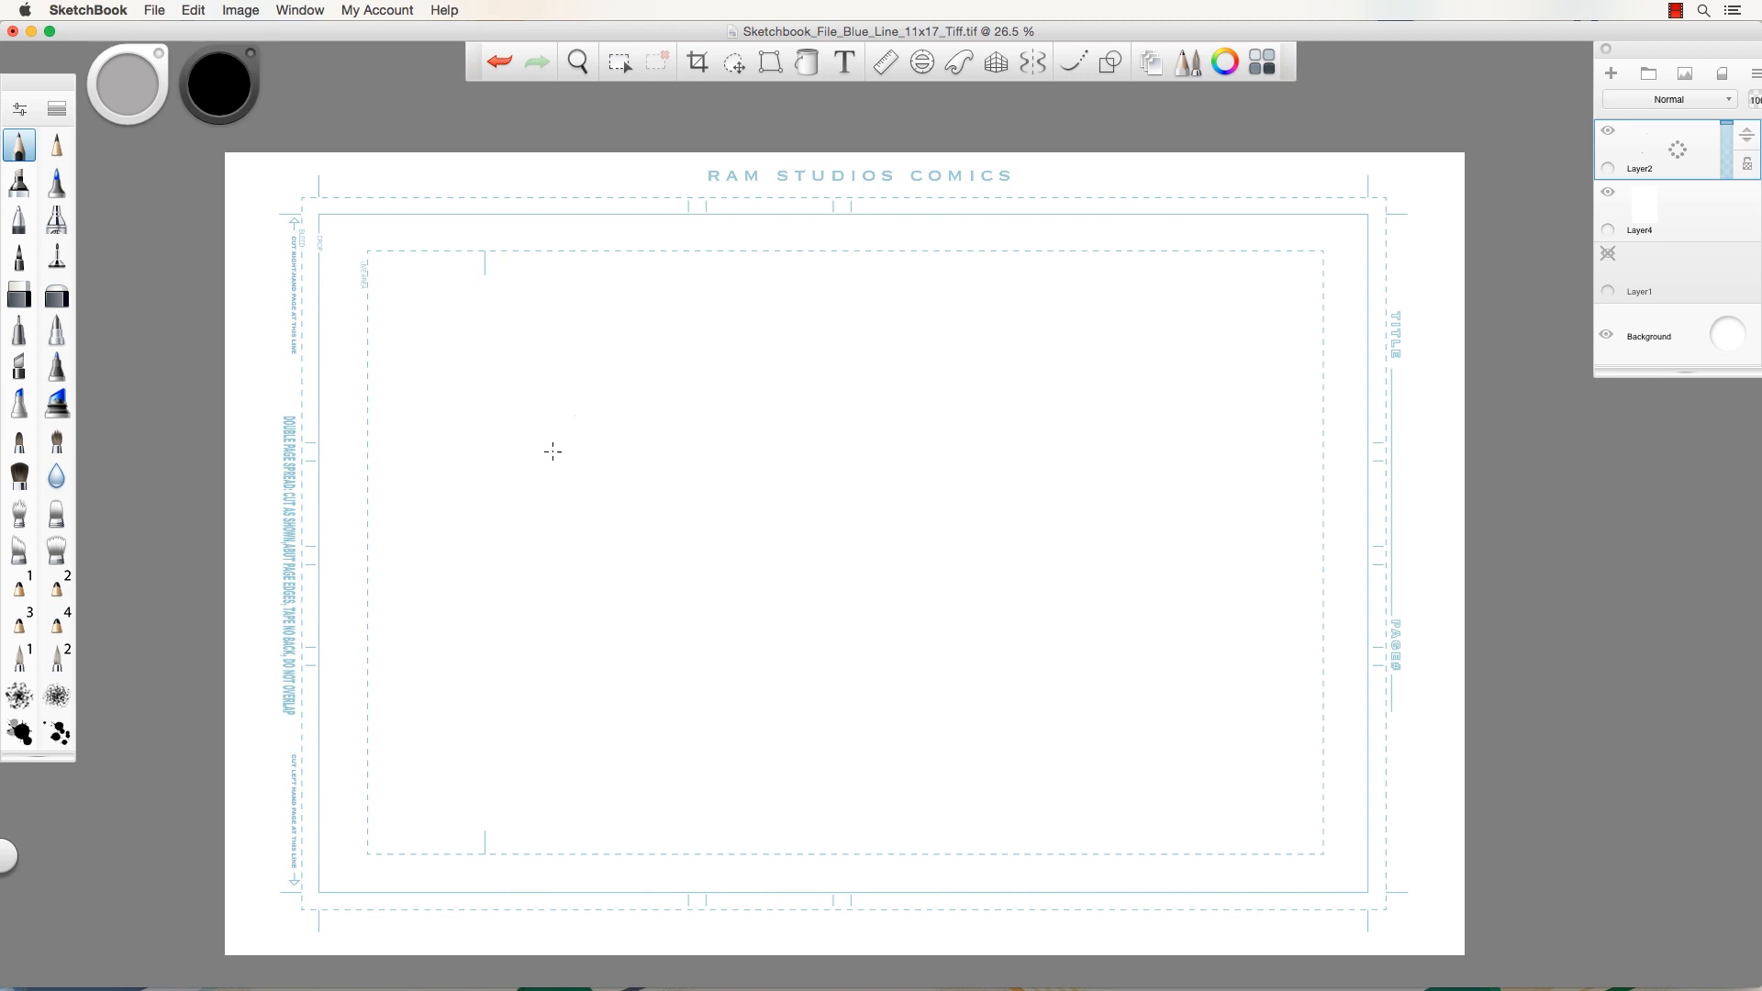
Zoom the blank comic page from 26.5% to about 42.7%, centred on its upper-left area.
key("space")
left_click_drag(492, 516, 537, 541)
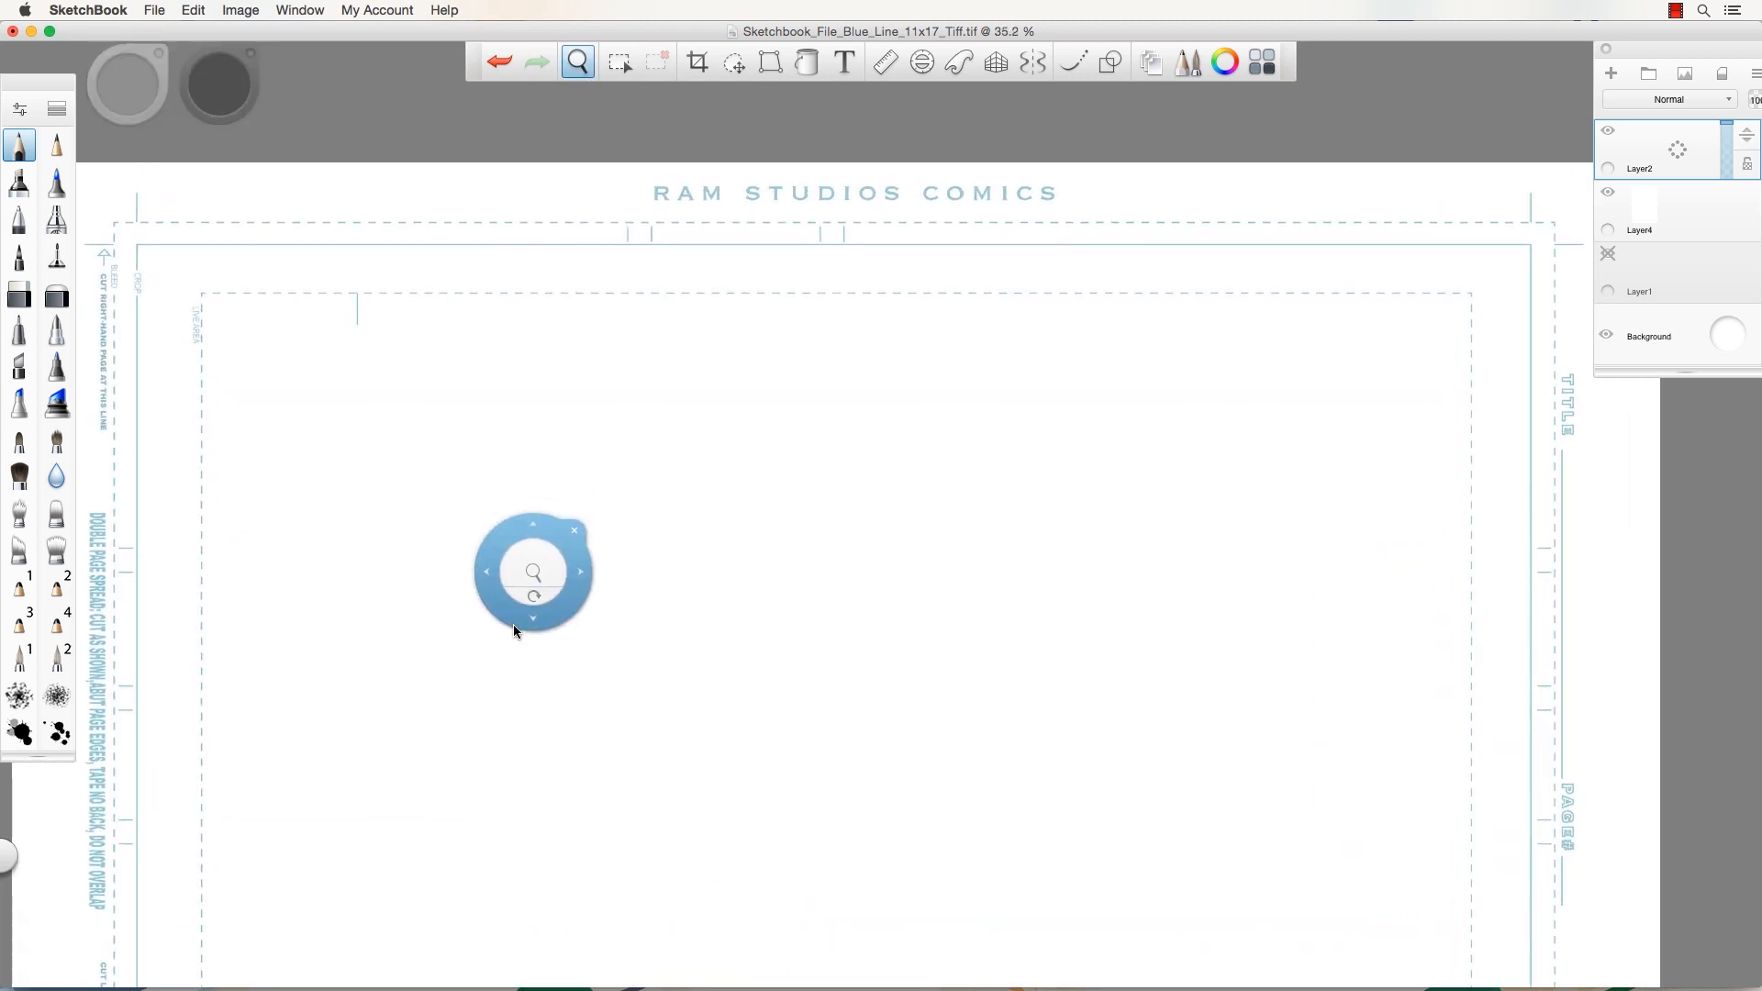
left_click_drag(520, 624, 747, 448)
left_click_drag(679, 503, 660, 429)
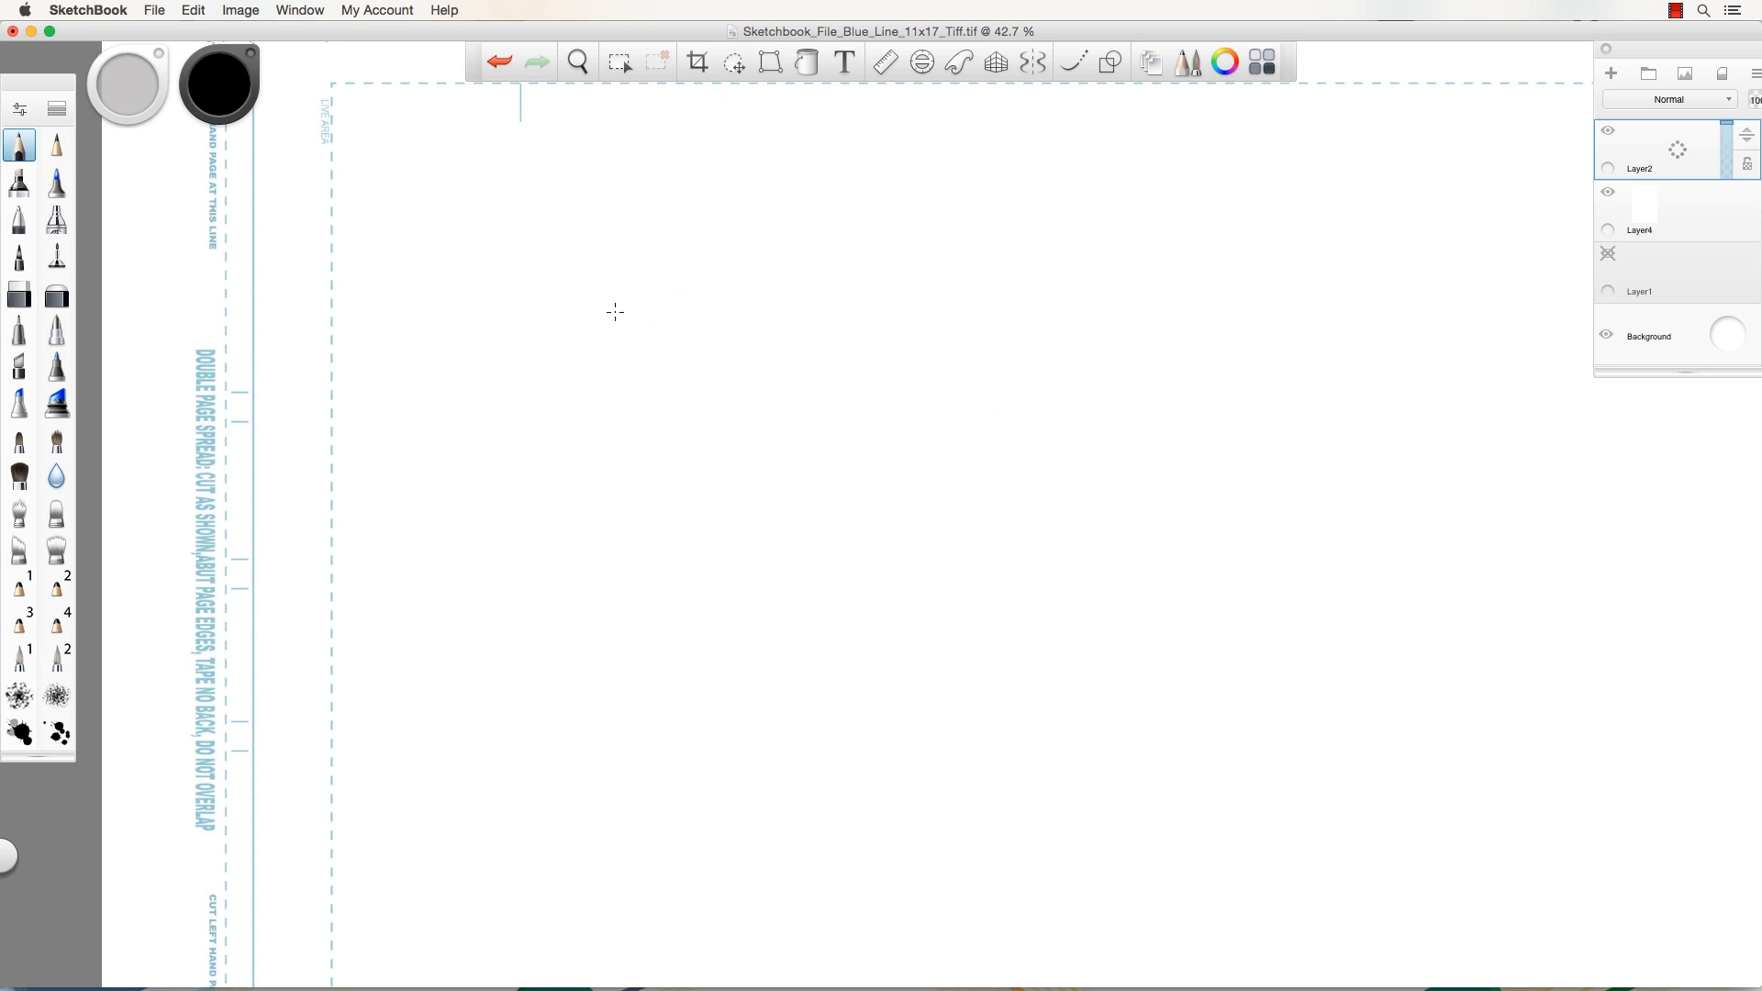
Pencil a nose profile with bridge, hooked lower curve, nostril wing, tip circle and dark nostril.
mouse_move(599, 324)
left_mouse_down()
mouse_move(658, 464)
mouse_move(640, 443)
mouse_move(643, 542)
mouse_move(666, 490)
mouse_move(603, 334)
left_mouse_up()
mouse_move(671, 516)
left_mouse_down()
mouse_move(654, 539)
mouse_move(601, 532)
mouse_move(643, 547)
mouse_move(670, 530)
mouse_move(618, 546)
mouse_move(648, 546)
mouse_move(674, 486)
left_mouse_up()
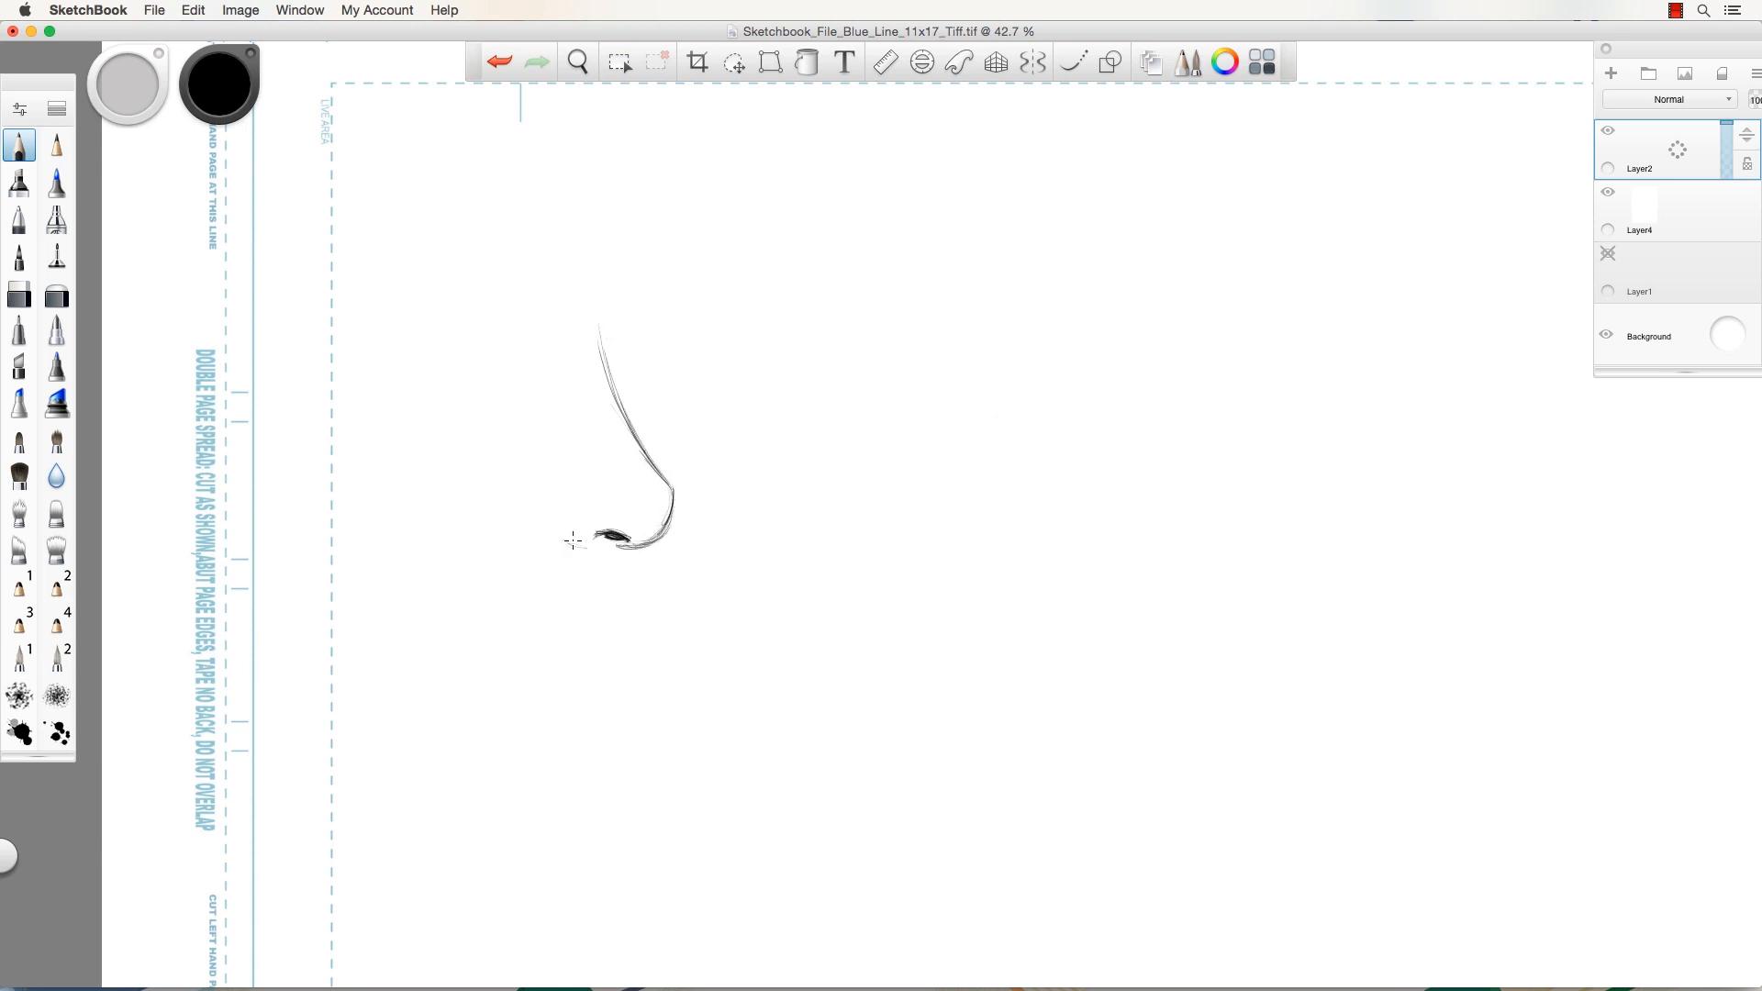
mouse_move(562, 500)
left_mouse_down()
mouse_move(580, 540)
mouse_move(563, 505)
mouse_move(560, 527)
mouse_move(610, 533)
left_mouse_up()
mouse_move(661, 529)
left_mouse_down()
mouse_move(608, 491)
mouse_move(667, 494)
mouse_move(613, 507)
mouse_move(663, 482)
mouse_move(614, 509)
mouse_move(613, 417)
mouse_move(652, 457)
mouse_move(599, 374)
left_mouse_up()
mouse_move(641, 442)
left_mouse_down()
mouse_move(549, 371)
mouse_move(597, 367)
mouse_move(562, 359)
mouse_move(557, 379)
mouse_move(596, 478)
mouse_move(563, 367)
mouse_move(601, 380)
mouse_move(650, 465)
mouse_move(604, 363)
left_mouse_up()
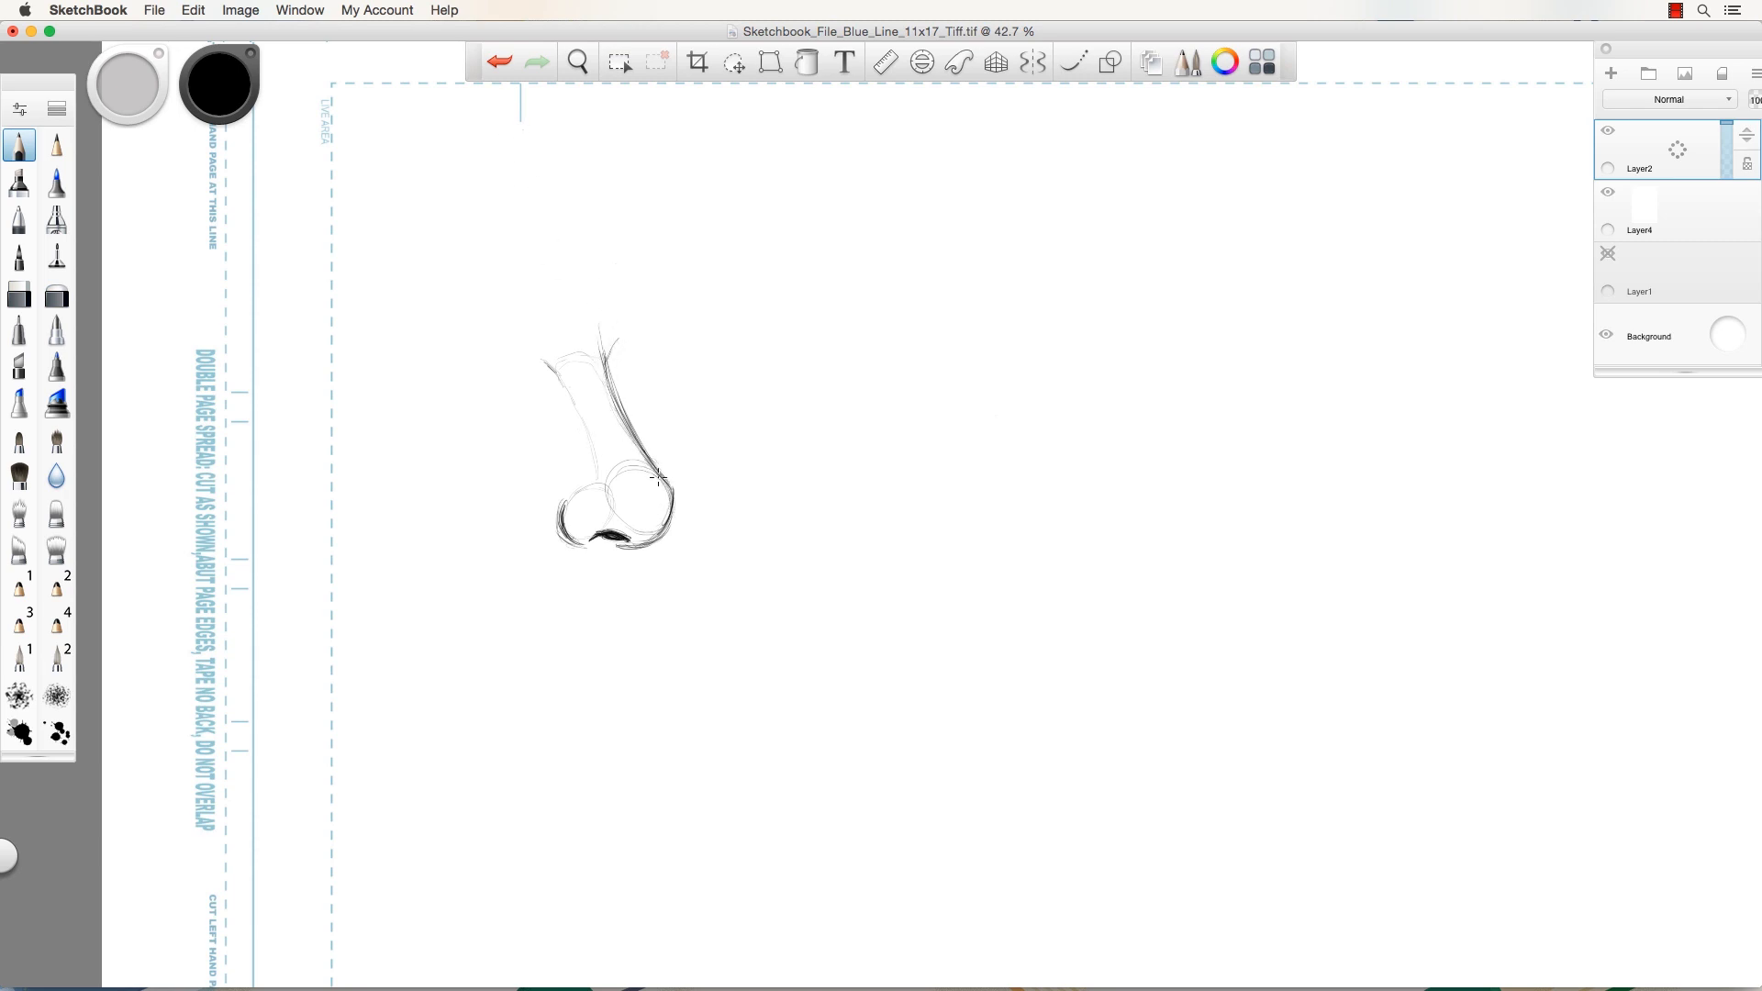
mouse_move(658, 476)
left_mouse_down()
mouse_move(641, 539)
mouse_move(660, 534)
mouse_move(614, 544)
mouse_move(616, 579)
mouse_move(621, 586)
left_mouse_up()
mouse_move(610, 488)
left_mouse_down()
mouse_move(641, 467)
mouse_move(658, 527)
mouse_move(604, 500)
mouse_move(661, 483)
mouse_move(633, 536)
mouse_move(623, 489)
left_mouse_up()
Zoom to 56.1% and darken the nostril, its bottom contour, columella lines and nose ridge.
key("space")
left_click_drag(499, 441, 544, 454)
key("space")
left_click_drag(521, 525, 728, 427)
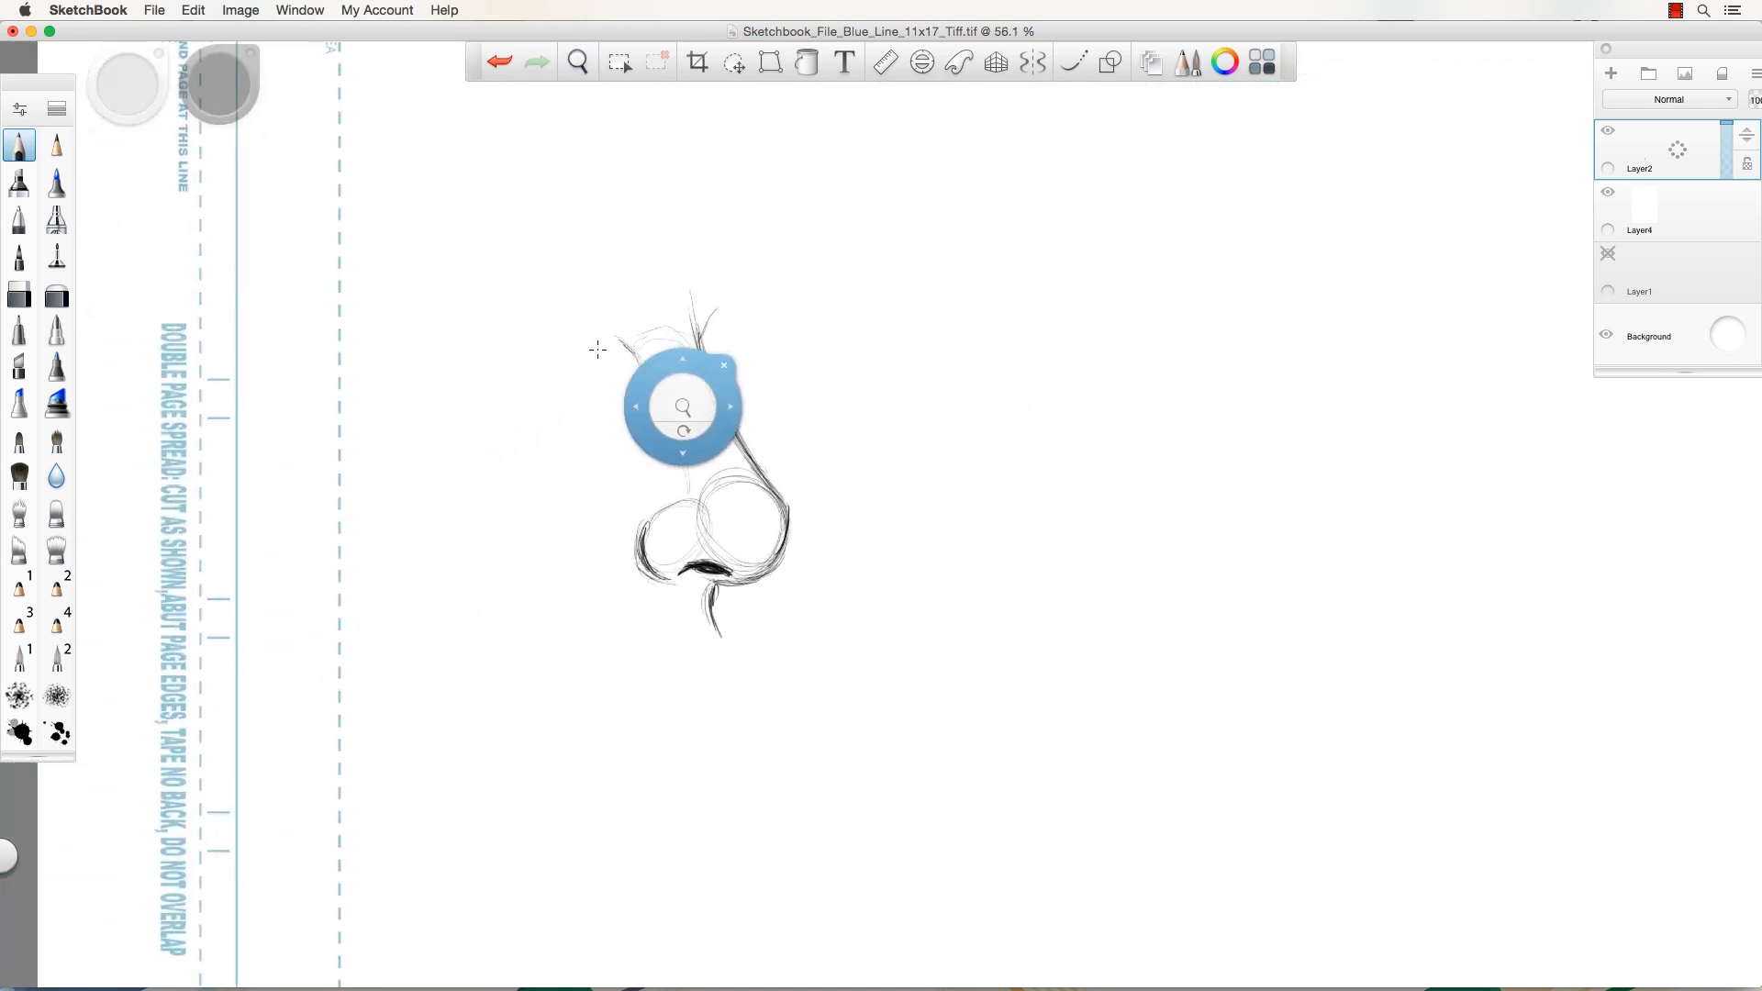
mouse_move(694, 567)
left_mouse_down()
mouse_move(716, 568)
mouse_move(669, 578)
mouse_move(701, 574)
left_mouse_up()
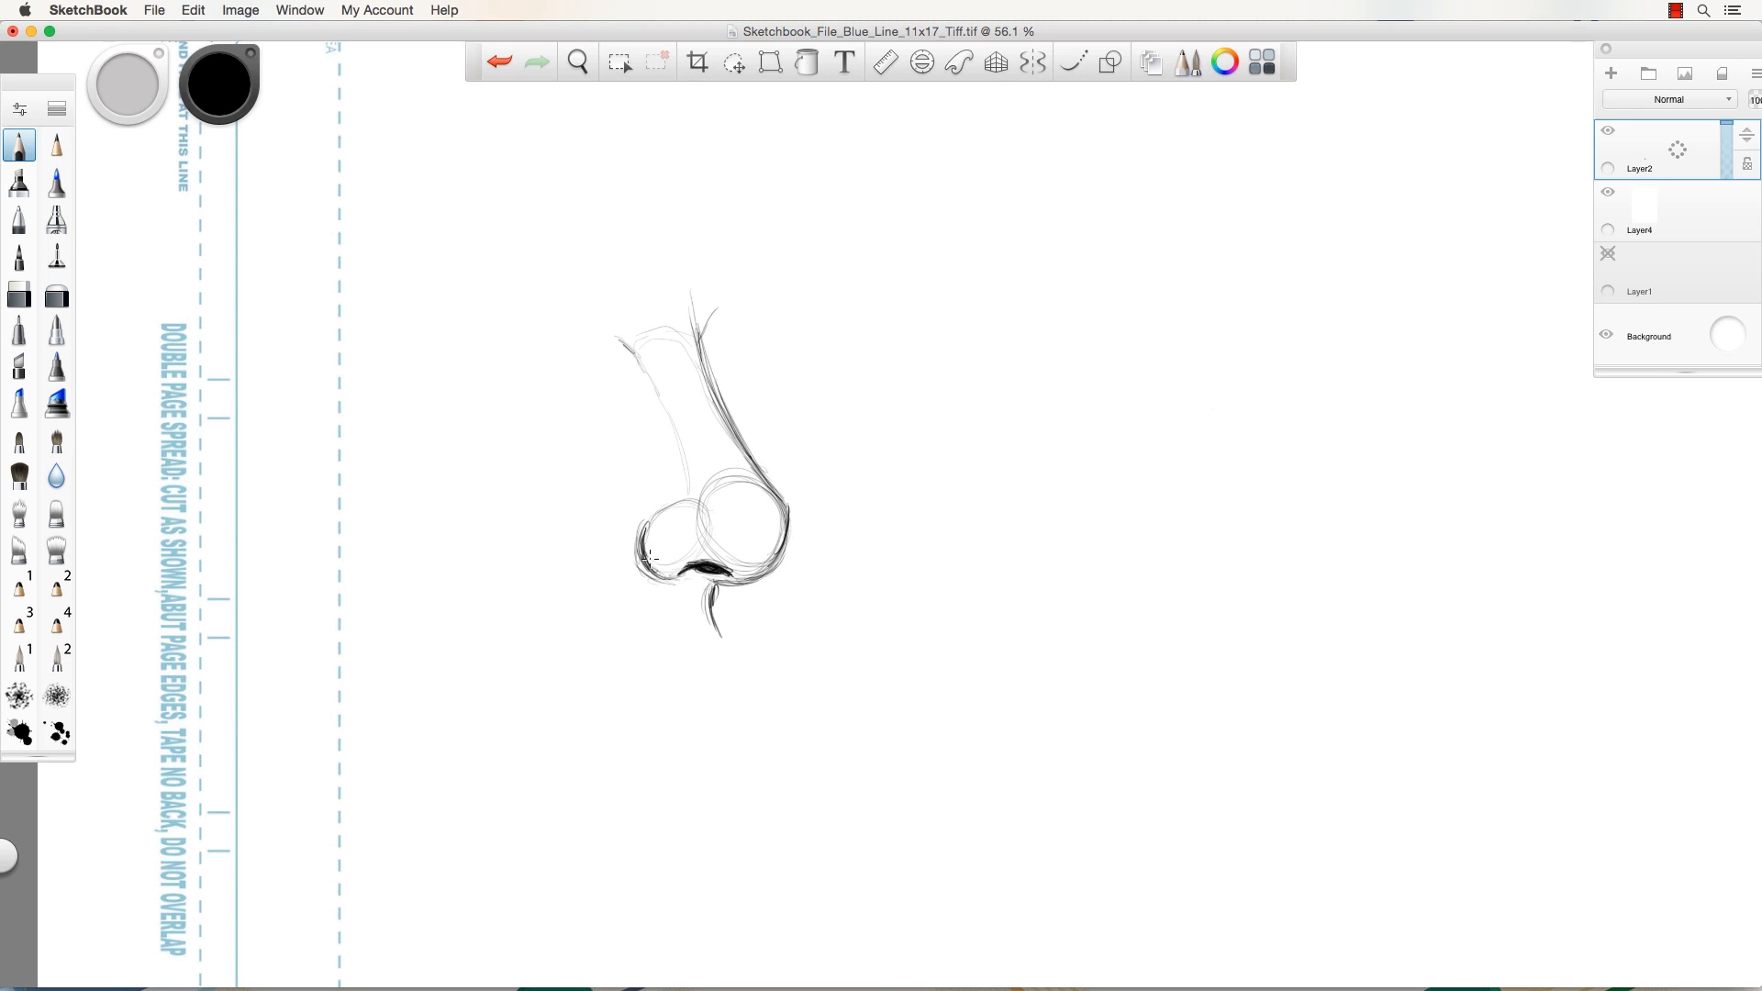
mouse_move(655, 558)
left_mouse_down()
mouse_move(680, 572)
mouse_move(778, 545)
mouse_move(769, 564)
mouse_move(641, 552)
mouse_move(744, 565)
mouse_move(786, 525)
left_mouse_up()
mouse_move(656, 578)
left_mouse_down()
mouse_move(706, 626)
mouse_move(677, 592)
left_mouse_up()
mouse_move(768, 493)
left_mouse_down()
mouse_move(786, 516)
mouse_move(708, 346)
mouse_move(704, 365)
mouse_move(725, 283)
left_mouse_up()
mouse_move(702, 341)
left_mouse_down()
mouse_move(719, 307)
mouse_move(707, 365)
left_mouse_up()
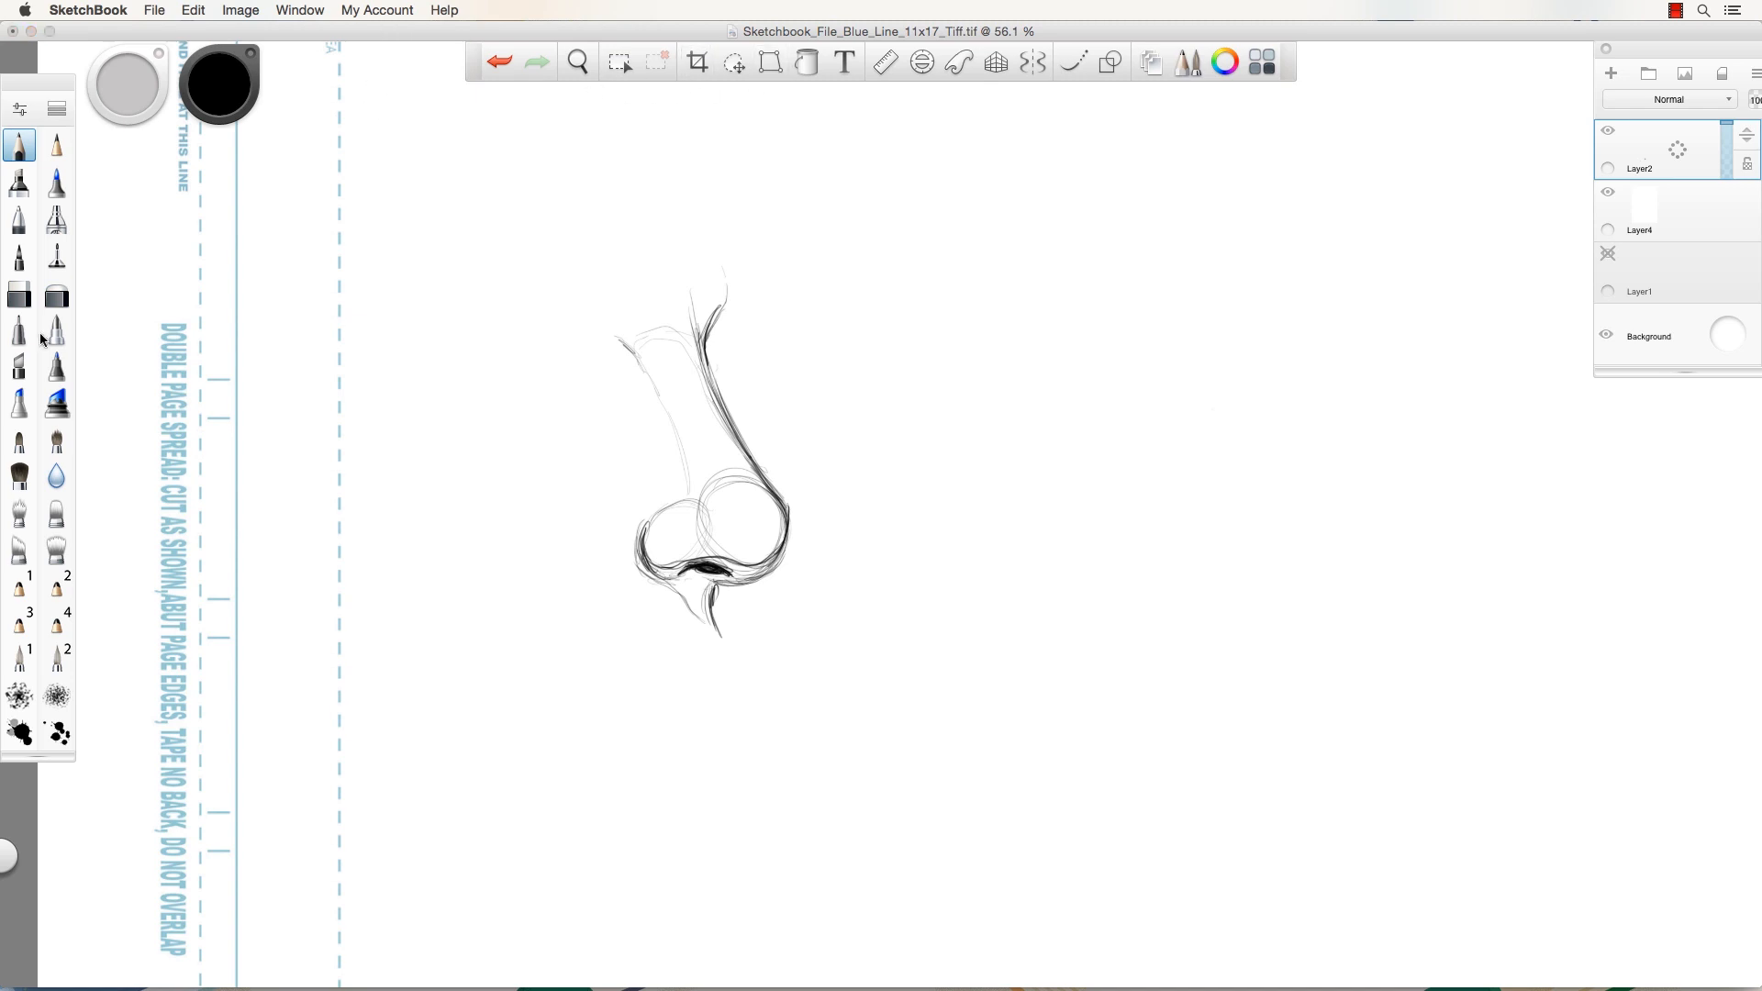
left_click(57, 294)
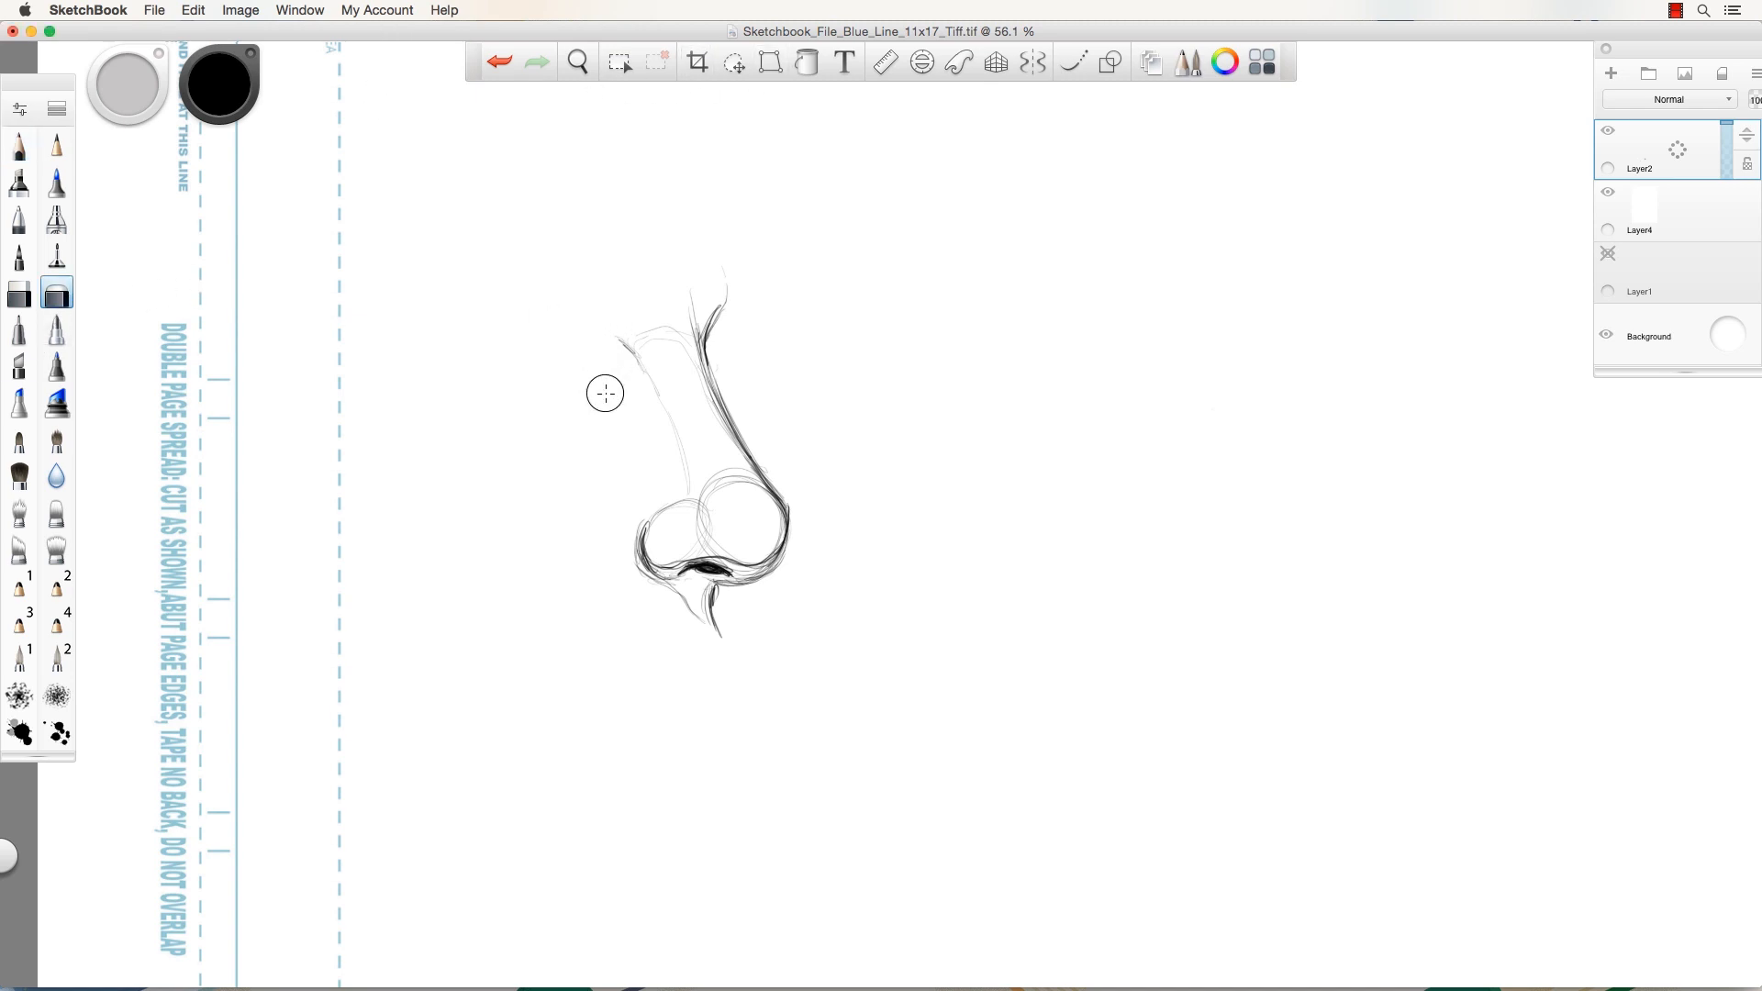
Lighten the rough nose sketch with a size-60 eraser.
key("]")
key("]")
key("]")
mouse_move(622, 358)
left_mouse_down()
mouse_move(723, 533)
mouse_move(670, 282)
mouse_move(784, 534)
mouse_move(659, 421)
mouse_move(581, 461)
mouse_move(731, 342)
left_mouse_up()
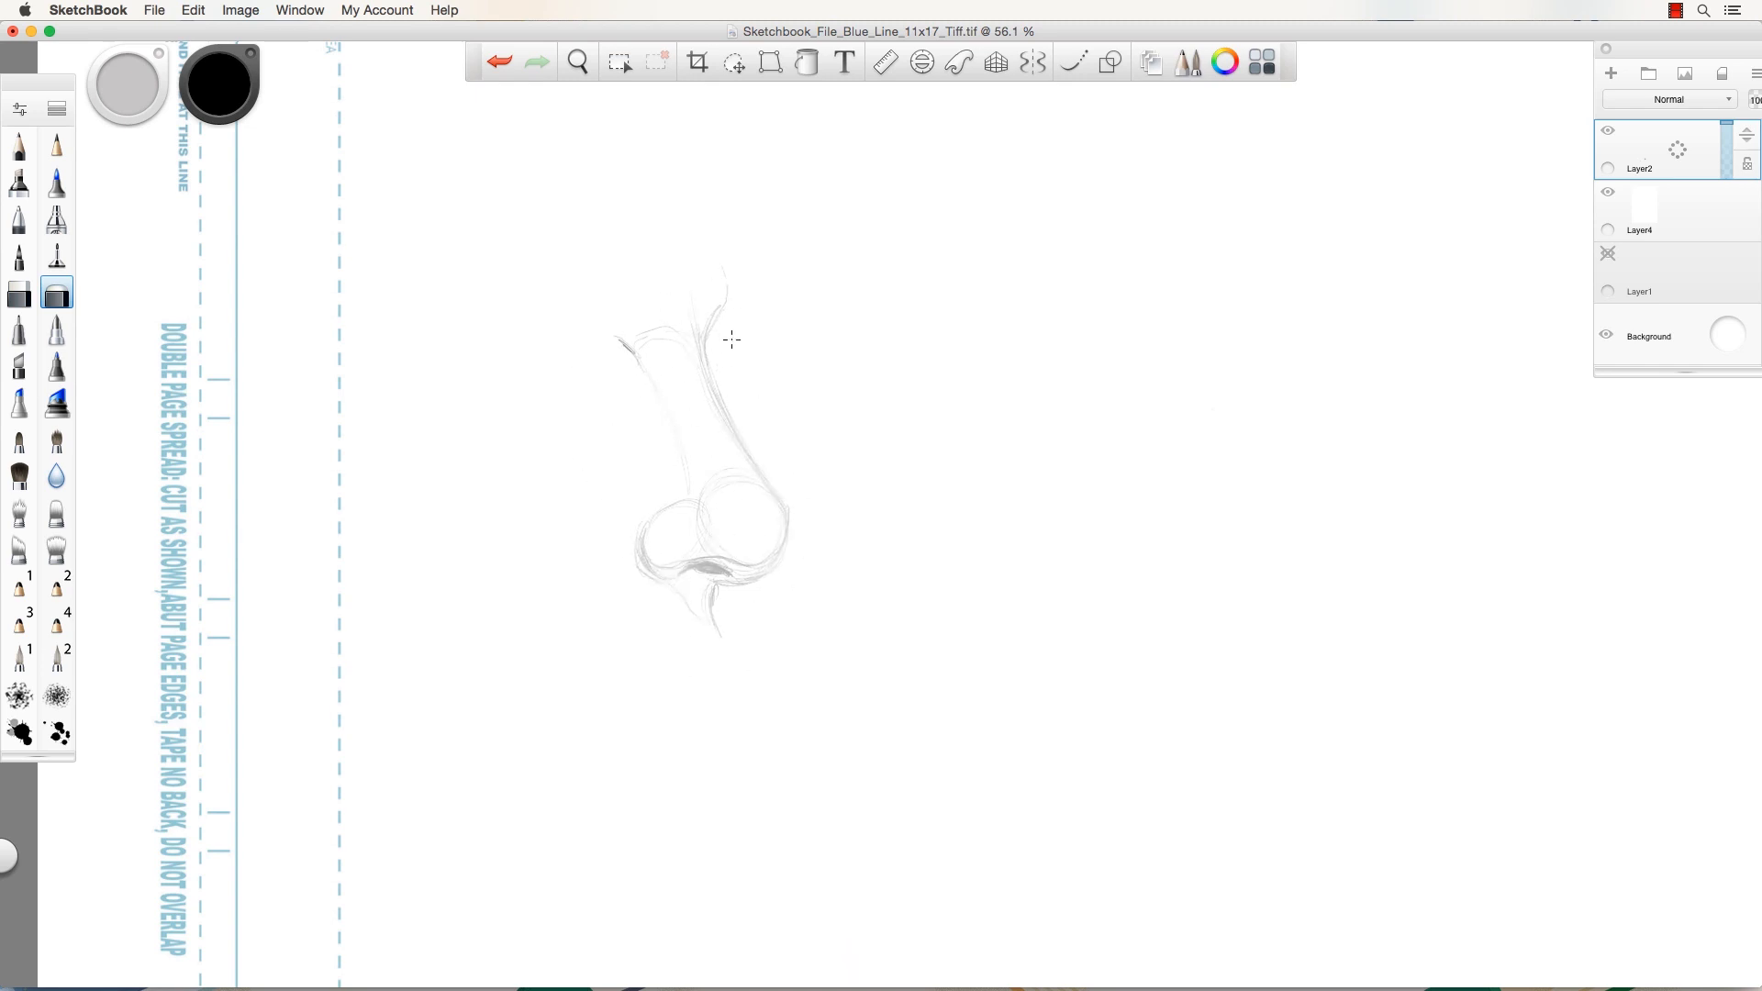
left_click(20, 145)
Ink the bridge, tip and nostril curves with a size-4 pencil, hatching under the nostril.
mouse_move(711, 322)
left_mouse_down()
mouse_move(702, 366)
mouse_move(705, 351)
mouse_move(783, 510)
left_mouse_up()
key("]")
mouse_move(740, 452)
left_mouse_down()
mouse_move(761, 471)
mouse_move(707, 372)
left_mouse_up()
mouse_move(769, 488)
left_mouse_down()
mouse_move(775, 562)
mouse_move(733, 585)
left_mouse_up()
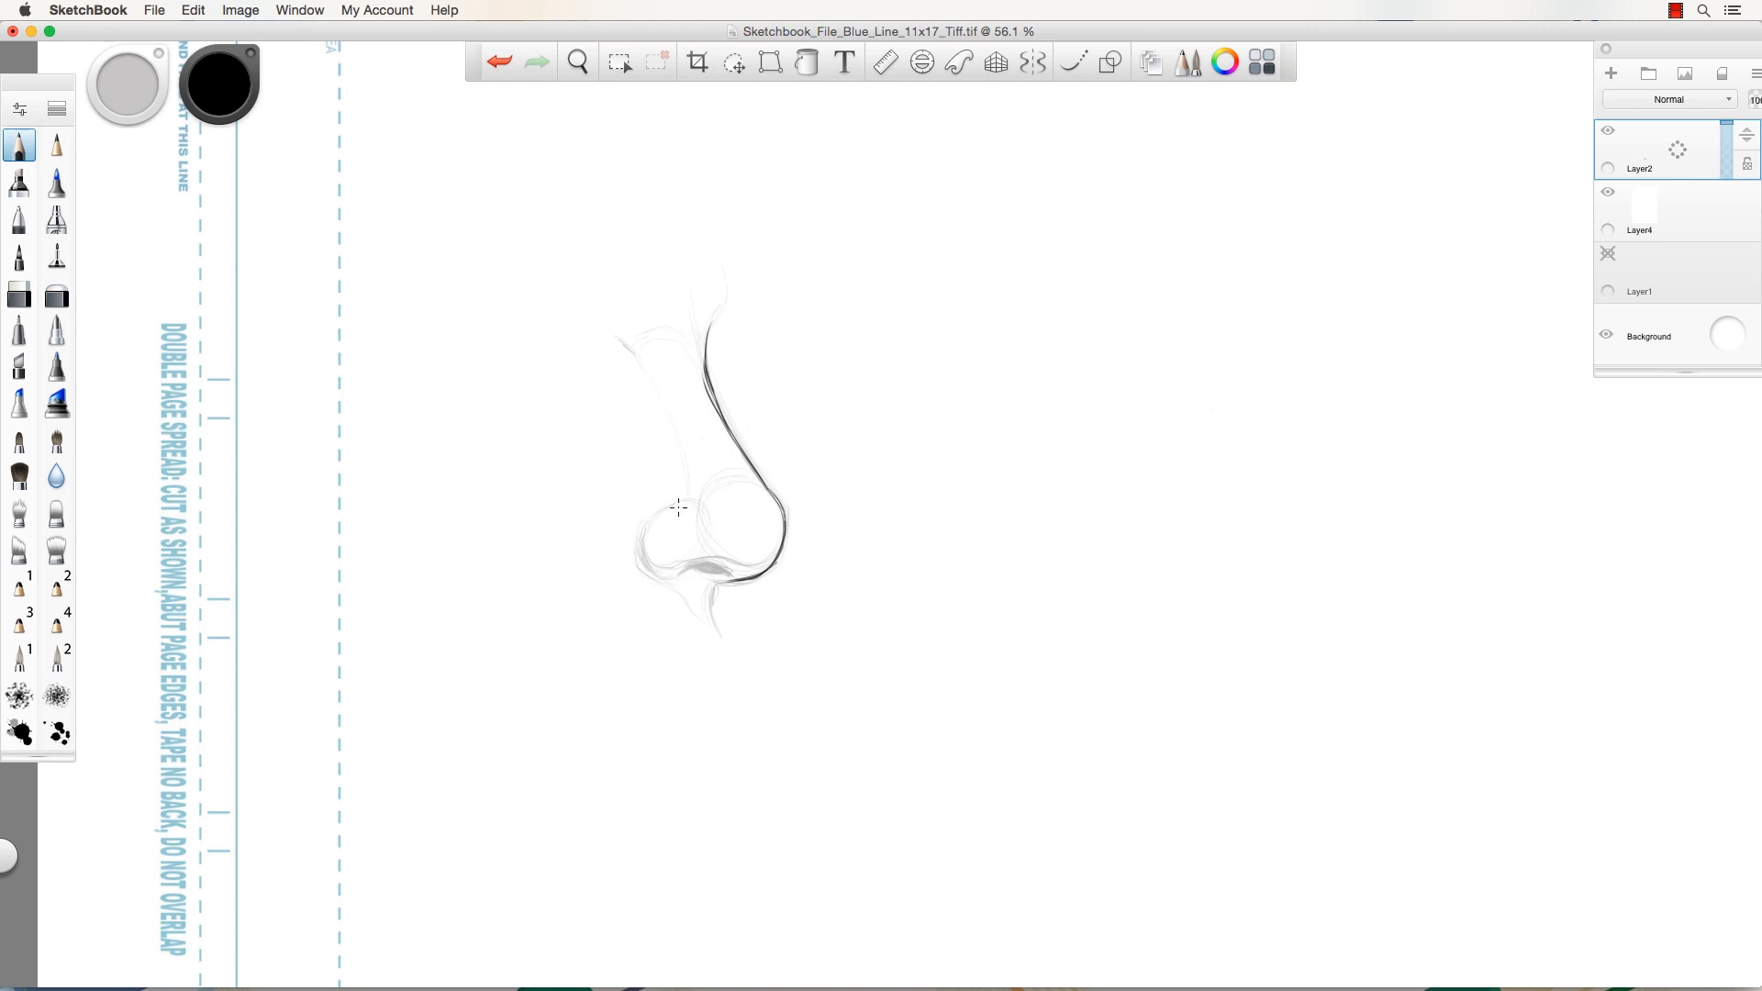
mouse_move(643, 534)
left_mouse_down()
mouse_move(670, 582)
mouse_move(720, 570)
mouse_move(725, 632)
left_mouse_up()
mouse_move(643, 551)
left_mouse_down()
mouse_move(659, 579)
mouse_move(646, 549)
mouse_move(777, 562)
left_mouse_up()
mouse_move(676, 588)
left_mouse_down()
mouse_move(716, 624)
mouse_move(697, 593)
mouse_move(692, 613)
mouse_move(708, 610)
left_mouse_up()
left_click_drag(761, 476, 725, 480)
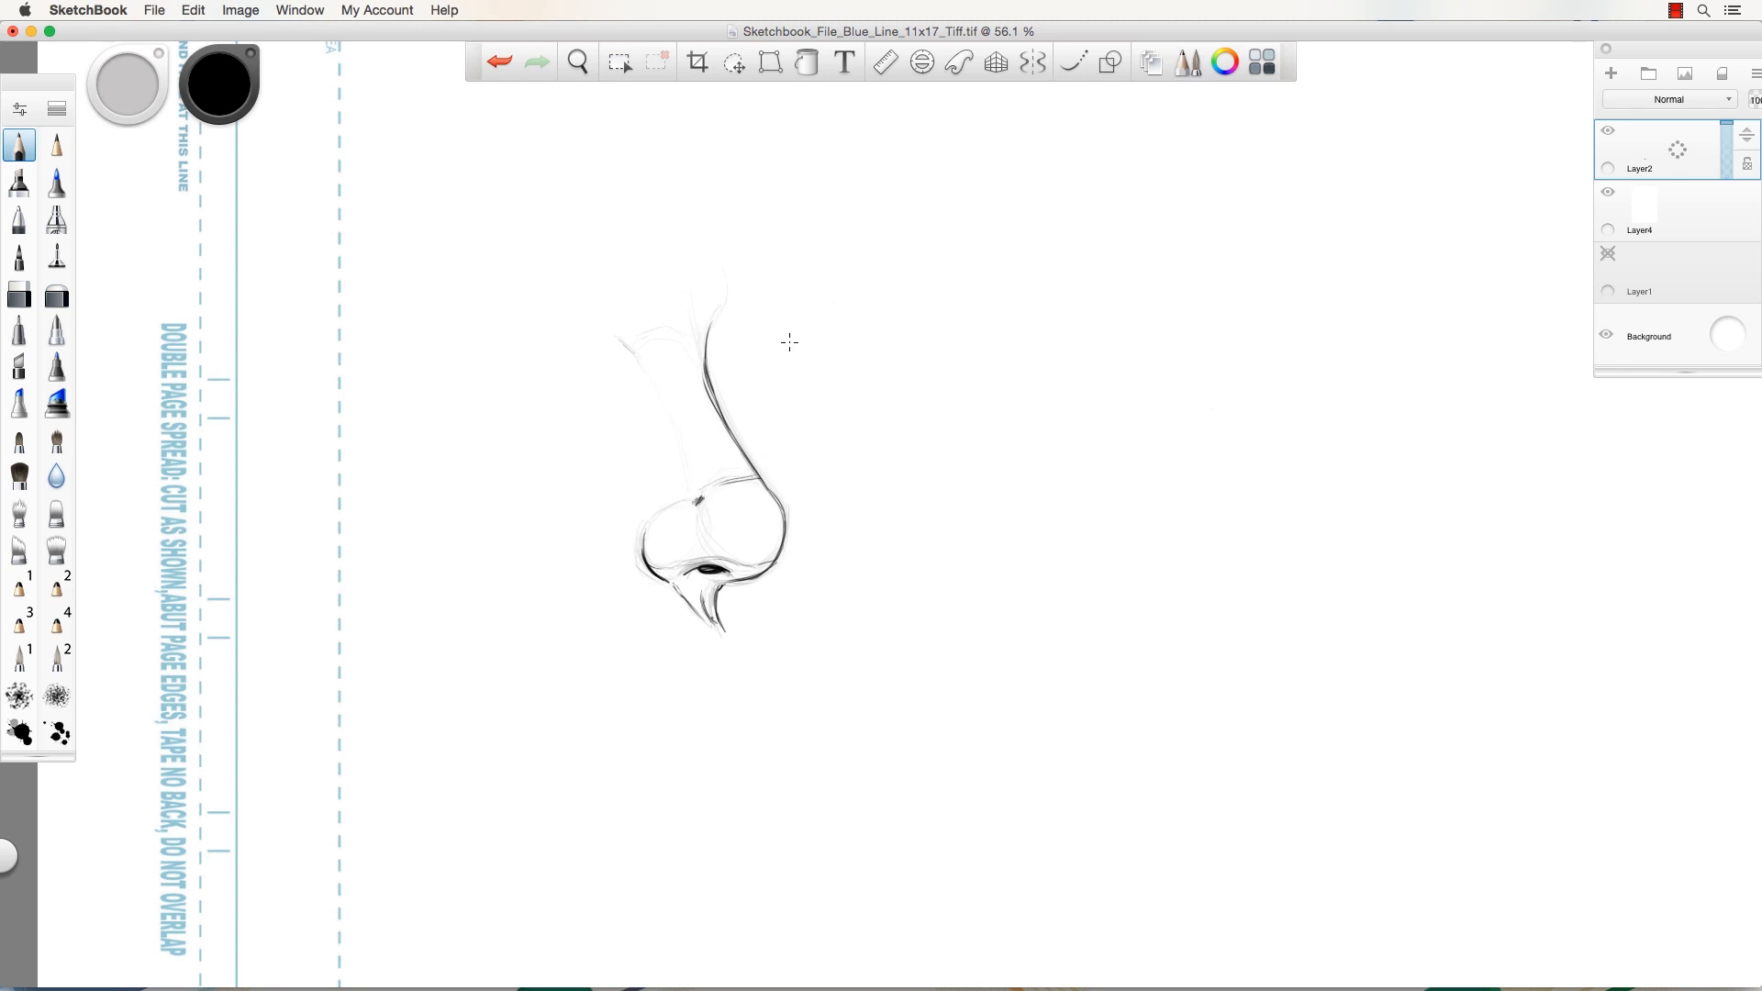
mouse_move(646, 522)
left_mouse_down()
mouse_move(644, 493)
mouse_move(550, 651)
left_mouse_up()
Undo the stray strokes below the nostril and add a small mark at the bridge top.
key("super+z")
key("super+z")
key("super+z")
key("super+z")
left_click(706, 339)
left_click_drag(677, 529, 619, 509)
left_click_drag(687, 635, 767, 659)
key("space")
Duplicate the nose layer and move the copy directly below the original.
left_click_drag(1698, 160, 1658, 125)
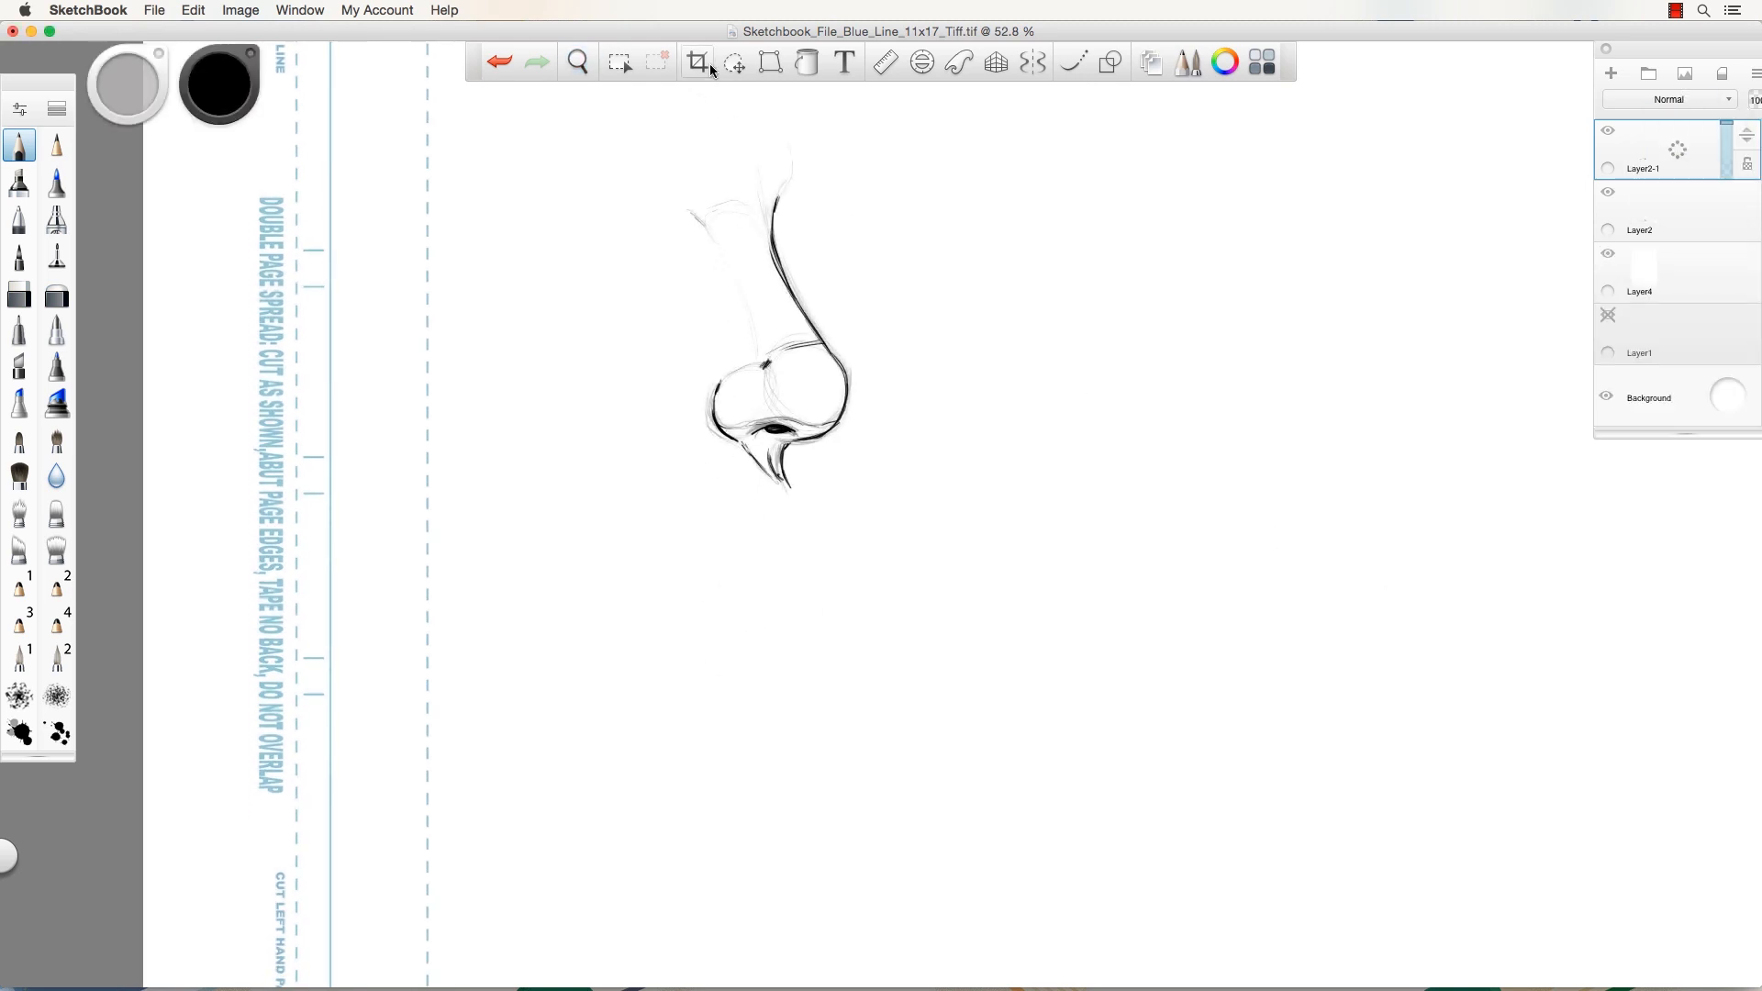
left_click(734, 61)
left_click_drag(642, 290, 686, 748)
key("space")
key("space")
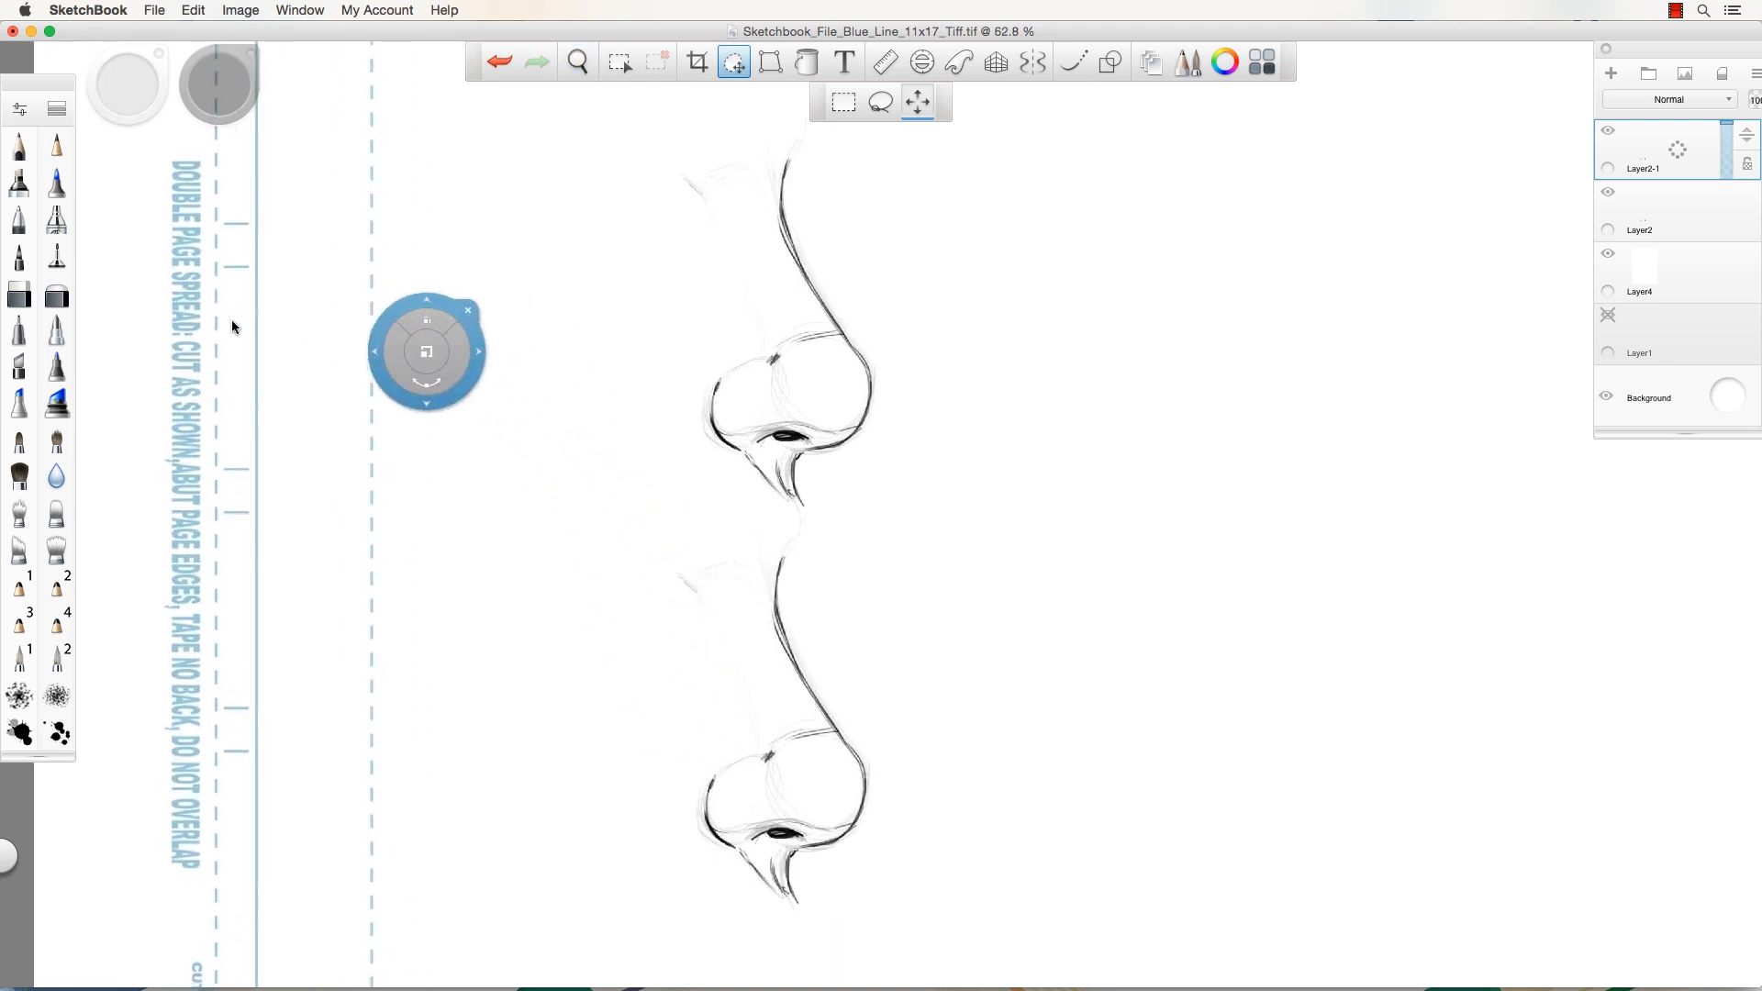
left_click(57, 294)
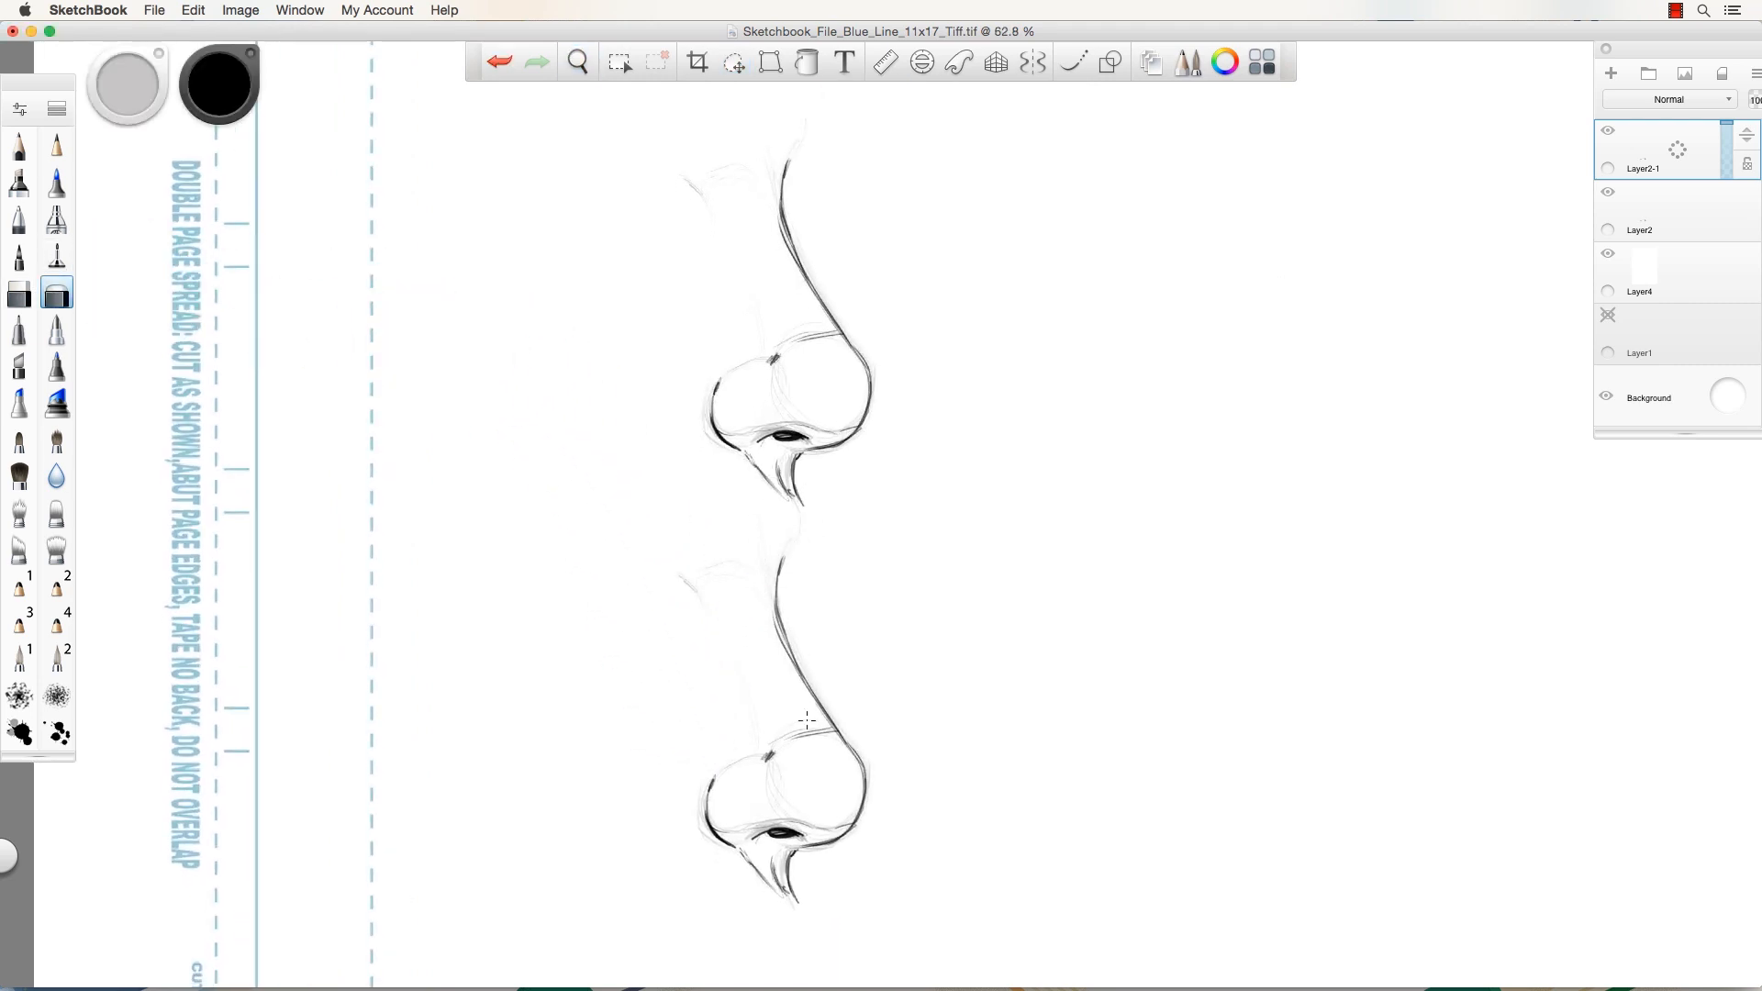
Fade the lower nose's ink lines, nostril and tip with the eraser.
mouse_move(807, 720)
left_mouse_down()
mouse_move(823, 869)
mouse_move(772, 920)
mouse_move(790, 879)
mouse_move(867, 873)
mouse_move(891, 841)
mouse_move(848, 744)
left_mouse_up()
mouse_move(812, 886)
left_mouse_down()
mouse_move(759, 918)
mouse_move(877, 864)
left_mouse_up()
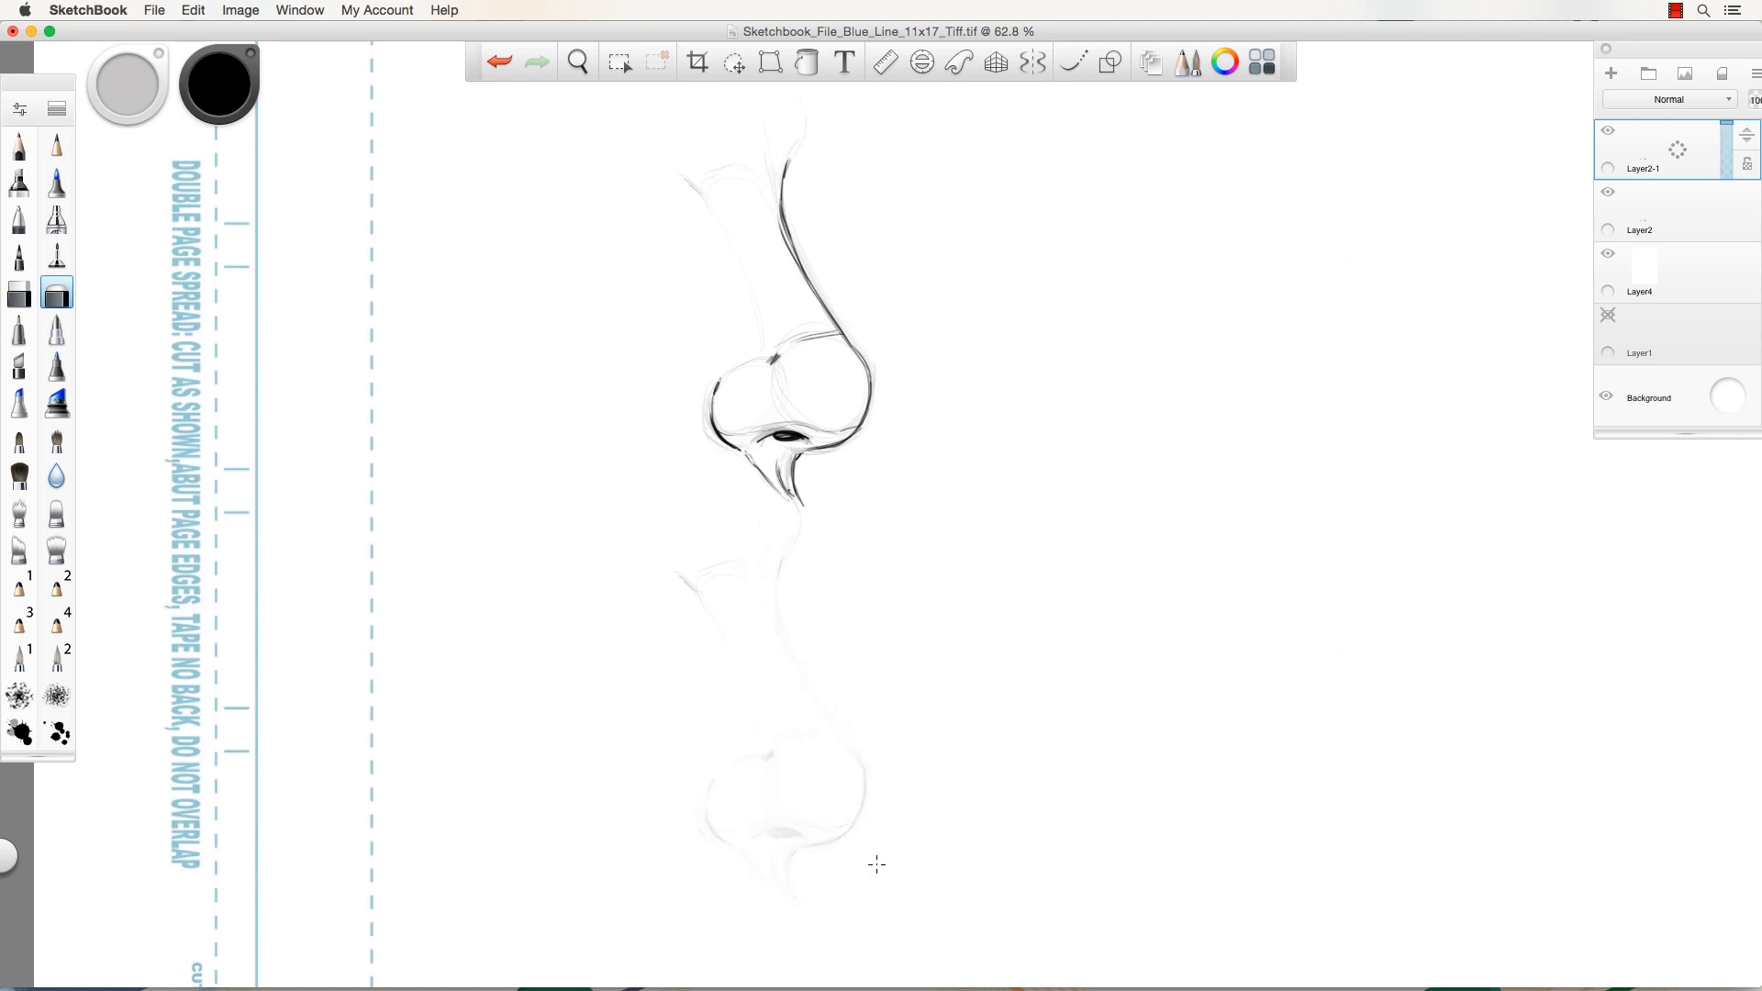
left_click(19, 145)
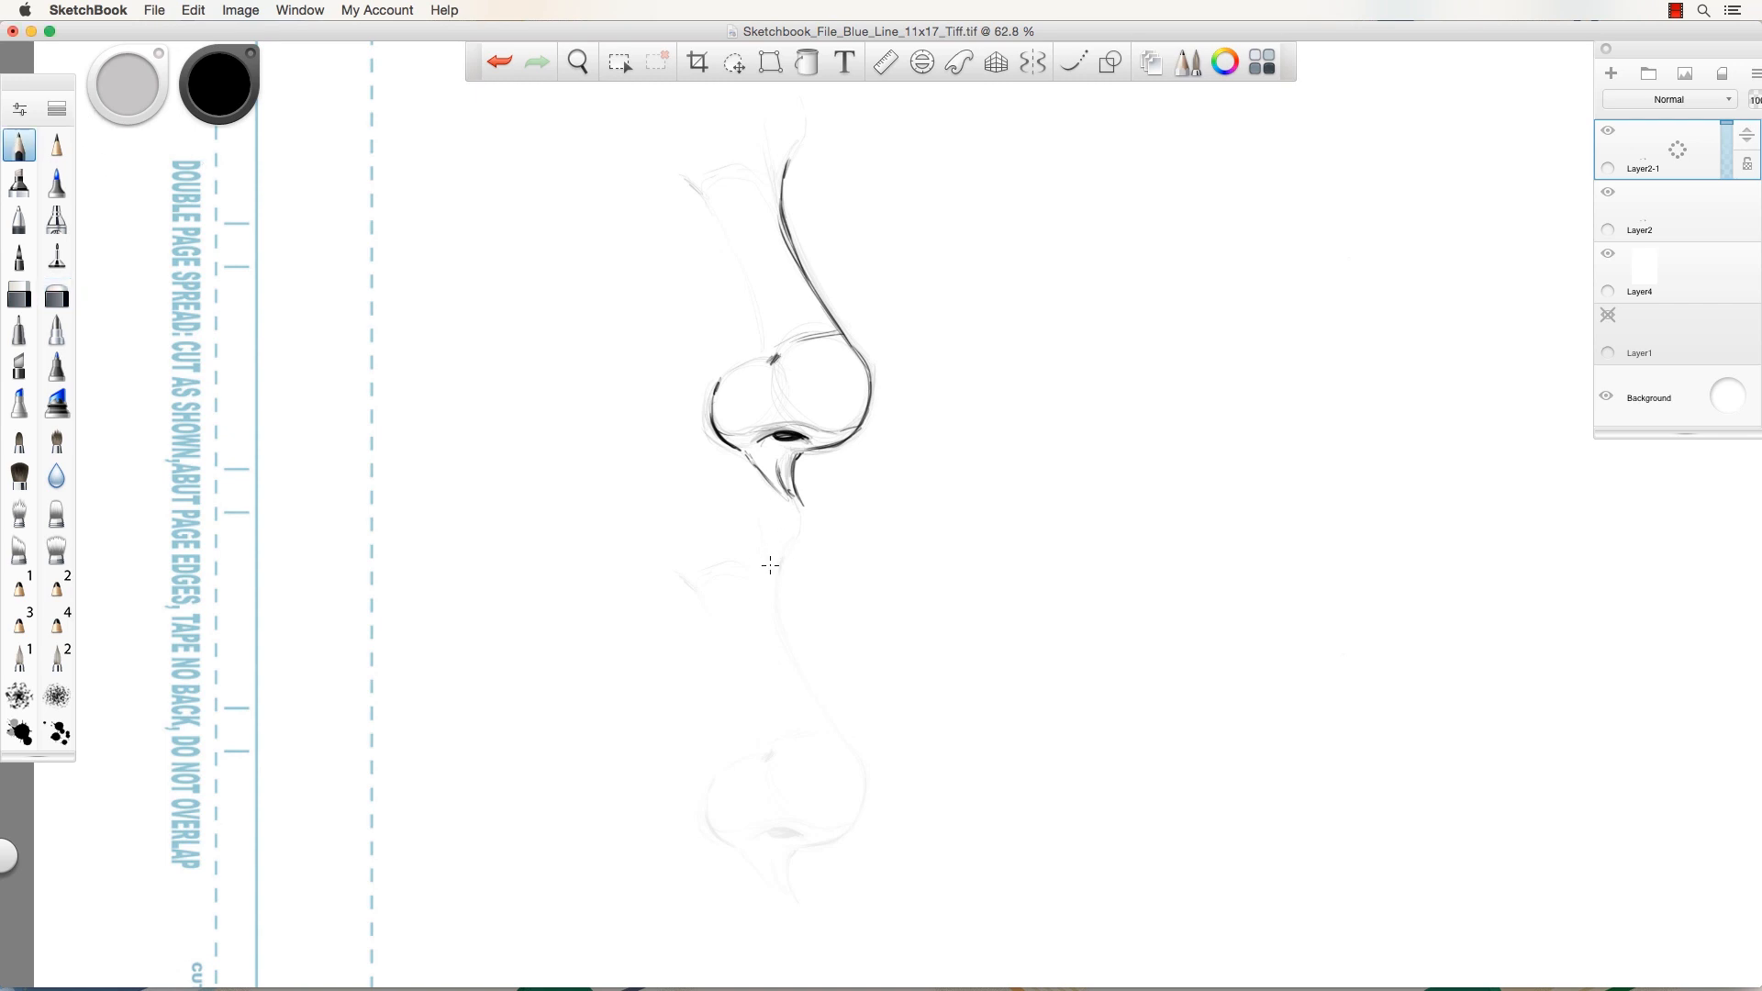
Re-ink the lower nose with a new bridge, dark nostril, columella and nostril-wing strokes.
mouse_move(770, 565)
left_mouse_down()
mouse_move(858, 785)
mouse_move(821, 838)
mouse_move(784, 845)
mouse_move(797, 896)
left_mouse_up()
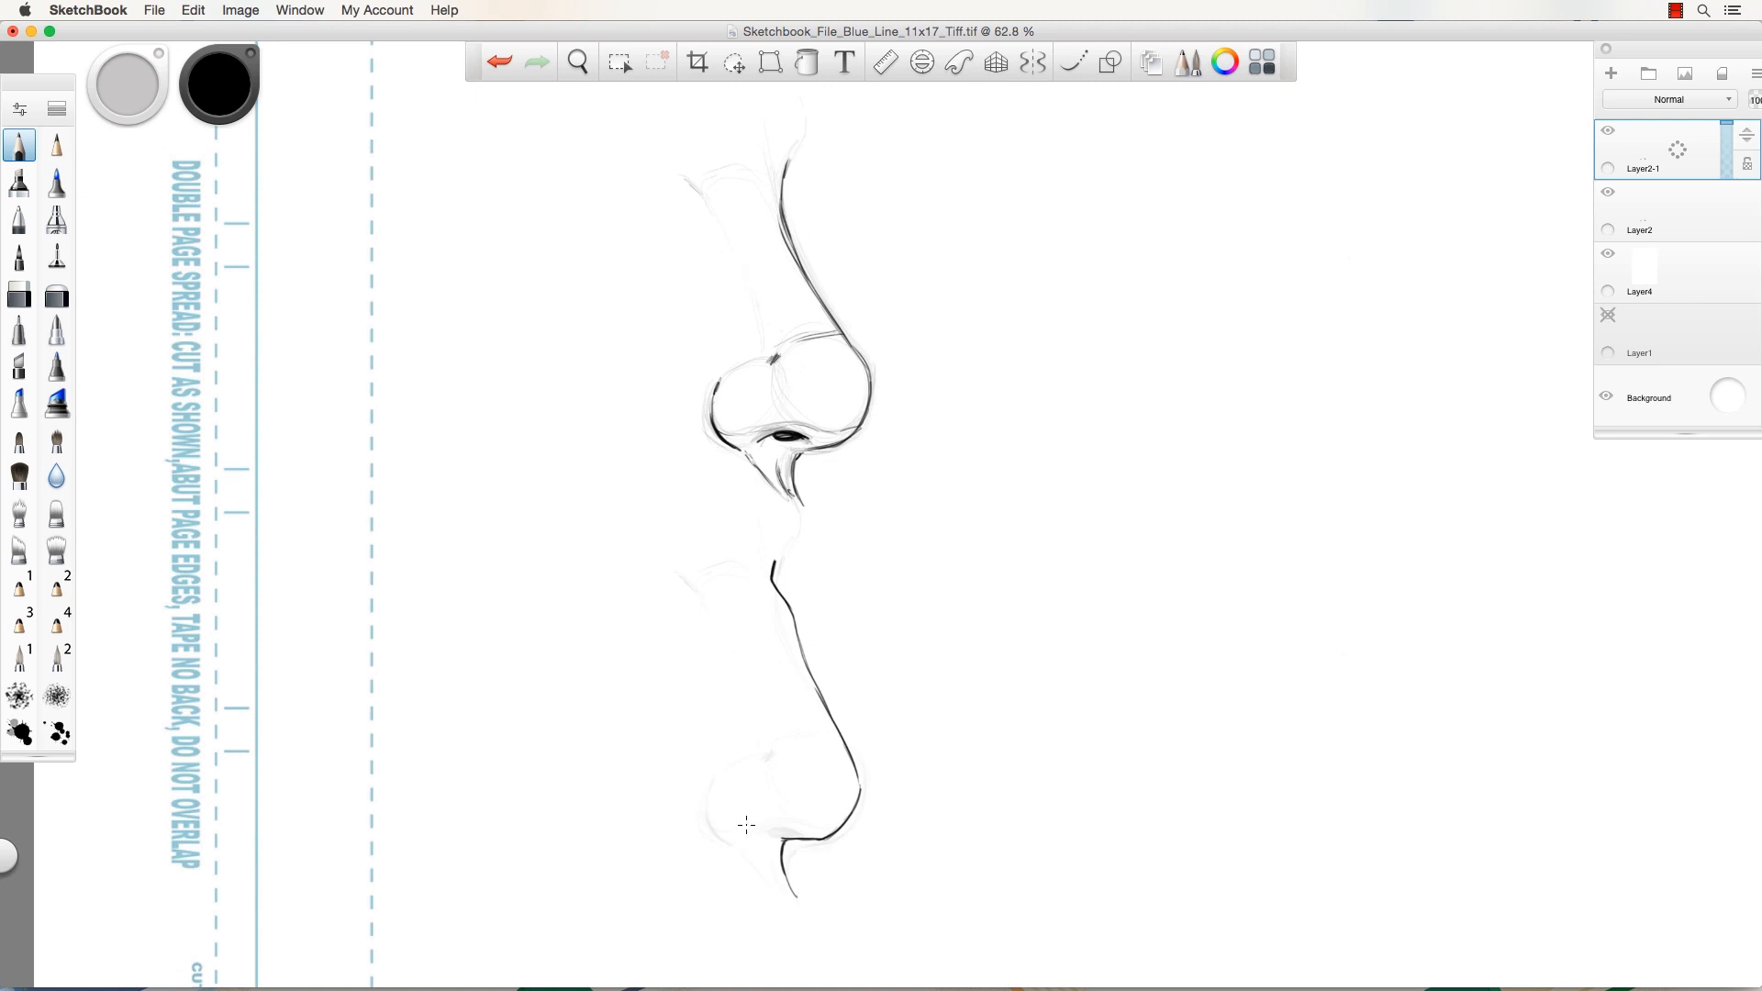
mouse_move(781, 822)
left_mouse_down()
mouse_move(745, 824)
mouse_move(795, 832)
mouse_move(726, 832)
mouse_move(710, 808)
mouse_move(720, 770)
mouse_move(709, 787)
mouse_move(762, 755)
mouse_move(744, 756)
left_mouse_up()
left_click_drag(730, 610, 728, 620)
left_click_drag(779, 562, 771, 578)
mouse_move(771, 877)
left_mouse_down()
mouse_move(782, 887)
mouse_move(767, 848)
left_mouse_up()
mouse_move(782, 599)
left_mouse_down()
mouse_move(799, 653)
mouse_move(777, 589)
mouse_move(859, 786)
left_mouse_up()
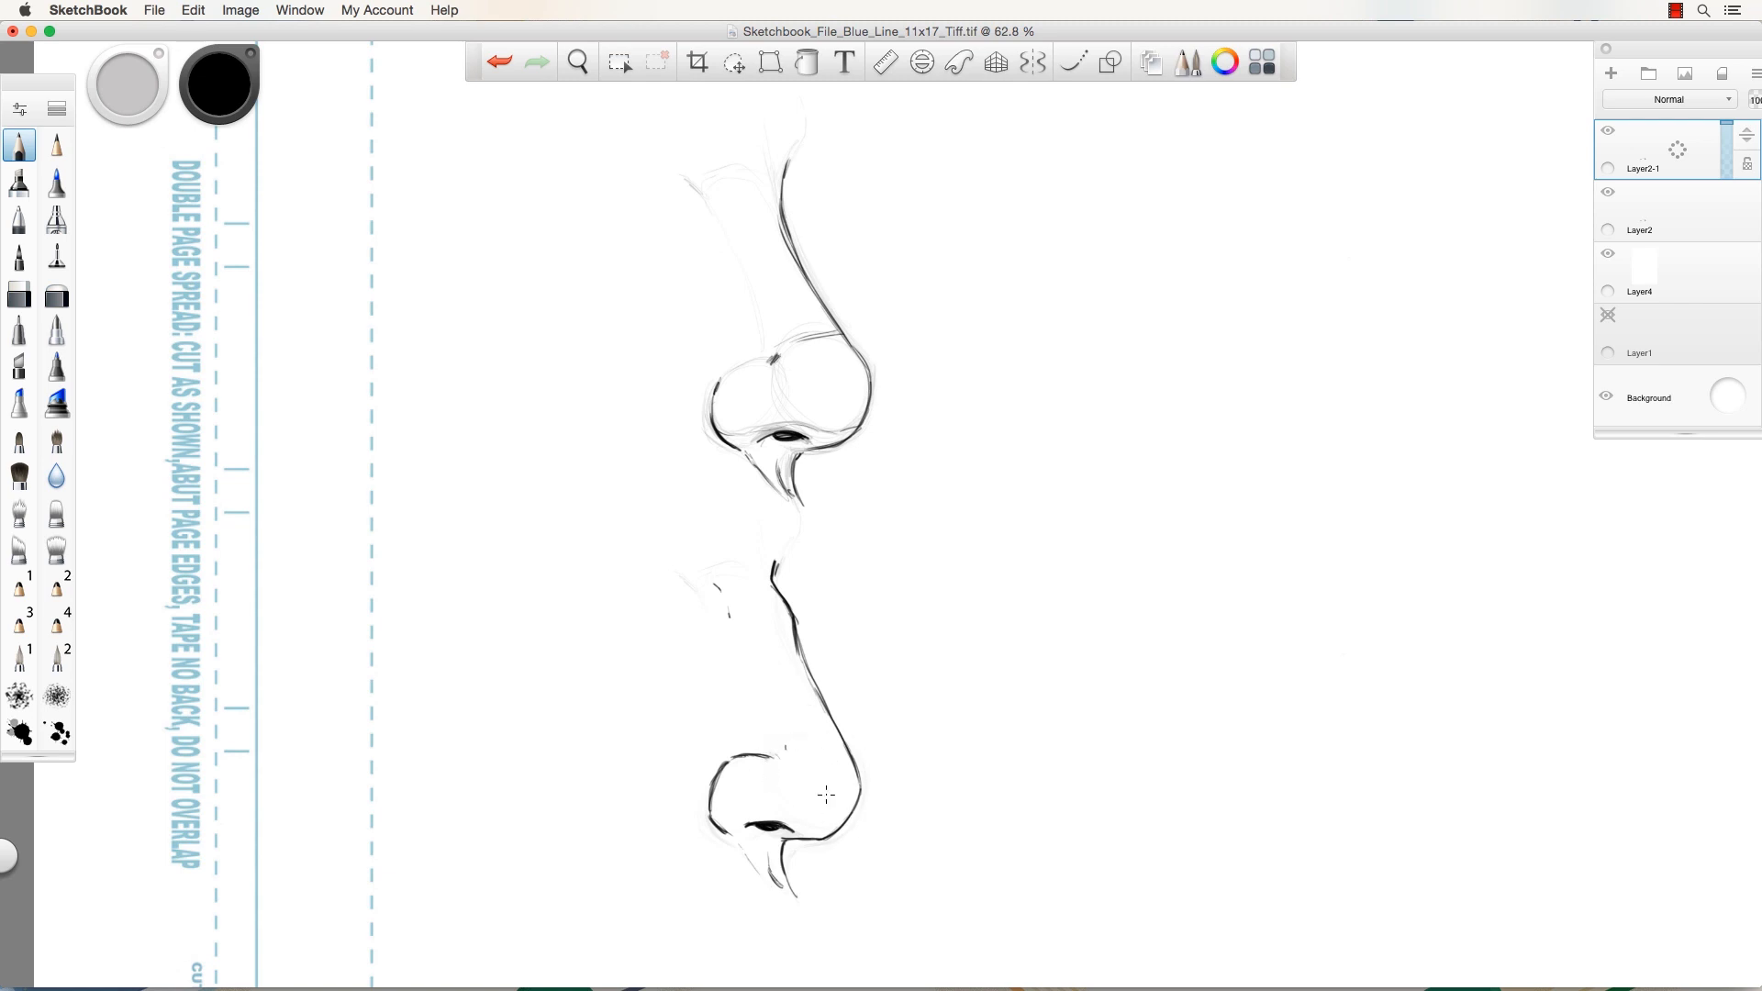
mouse_move(714, 794)
left_mouse_down()
mouse_move(718, 816)
mouse_move(820, 835)
left_mouse_up()
left_click_drag(700, 776, 715, 763)
Draw a third nose at upper right with bridge, rounded tip, wing and nostril.
mouse_move(1095, 189)
left_mouse_down()
mouse_move(1167, 352)
mouse_move(1180, 344)
mouse_move(1168, 388)
left_mouse_up()
mouse_move(1189, 330)
left_mouse_down()
mouse_move(1170, 383)
mouse_move(1110, 413)
left_mouse_up()
mouse_move(1074, 352)
left_mouse_down()
mouse_move(1092, 394)
mouse_move(1155, 378)
mouse_move(1108, 387)
mouse_move(1186, 345)
mouse_move(1127, 246)
left_mouse_up()
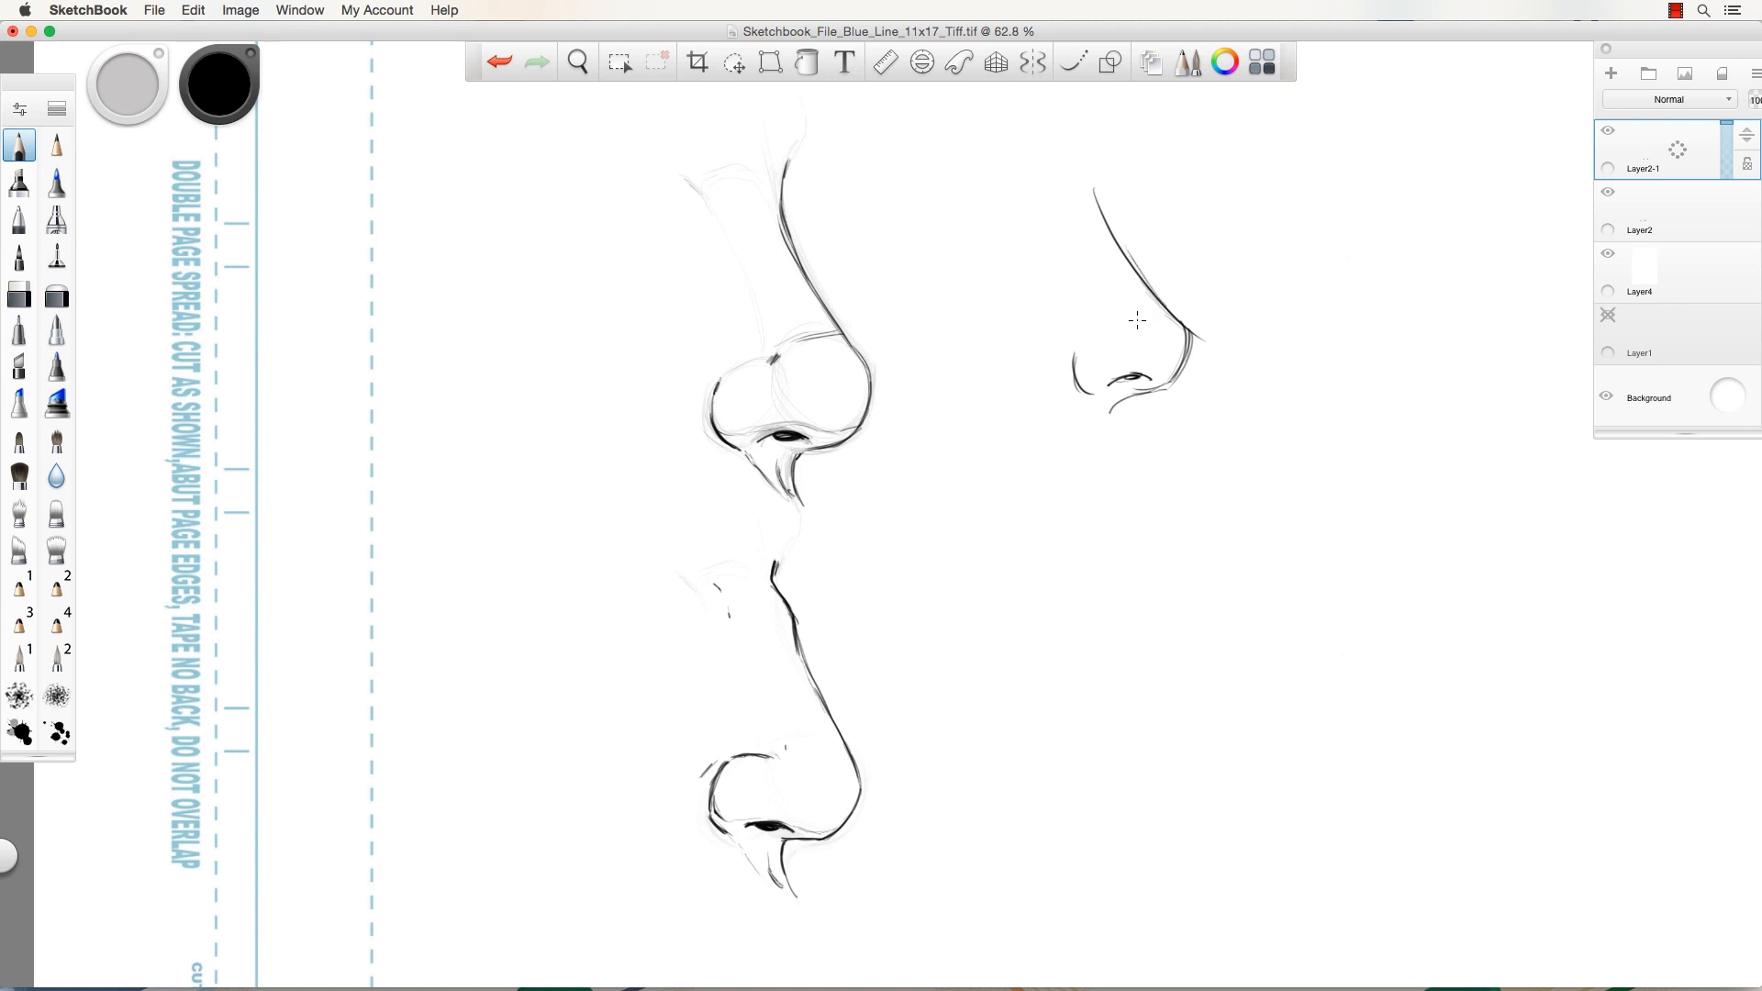
Darken the upper-right nostril, zoom out to 53.8%, and start a fourth nose's bridge below it.
left_click_drag(1149, 310, 1130, 316)
mouse_move(1121, 378)
left_mouse_down()
mouse_move(1140, 379)
mouse_move(1109, 386)
left_mouse_up()
key("space")
left_click_drag(811, 351, 771, 309)
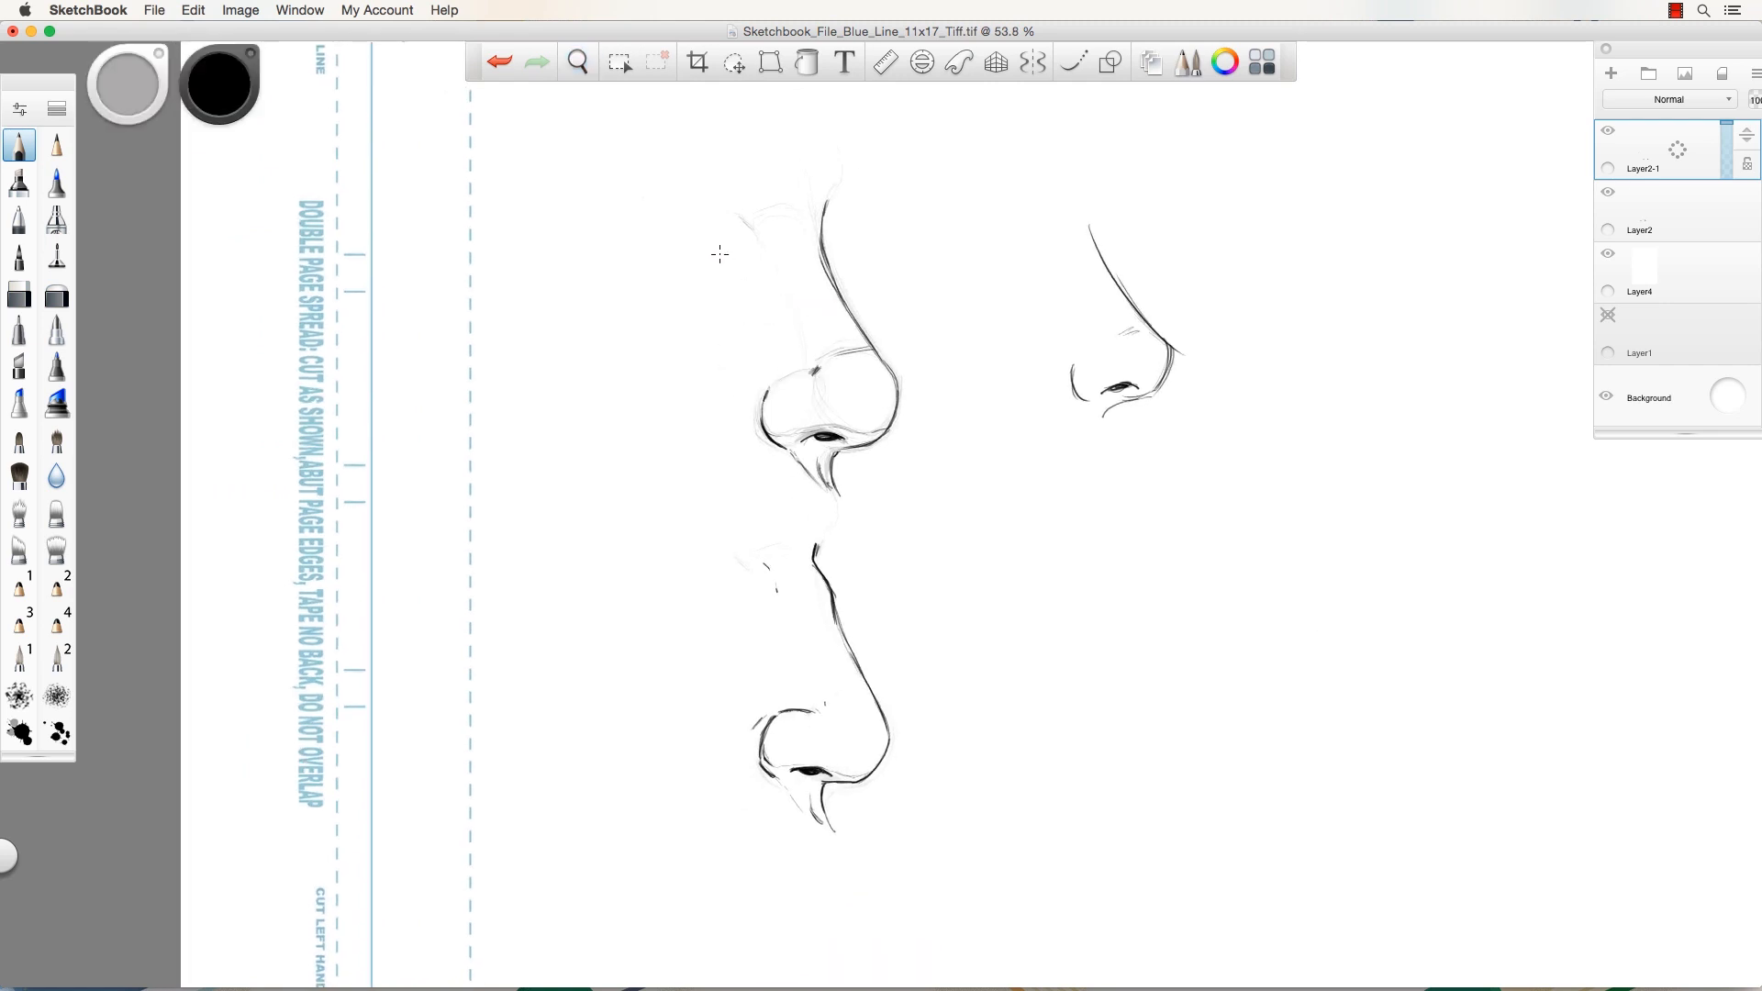
mouse_move(1101, 535)
left_mouse_down()
mouse_move(1172, 743)
mouse_move(1122, 789)
mouse_move(1059, 752)
mouse_move(1131, 786)
mouse_move(1167, 754)
mouse_move(1123, 791)
mouse_move(1170, 732)
mouse_move(1105, 525)
left_mouse_up()
Ink the lower-right nose's wing, dark nostril, tip connection and bridge line.
mouse_move(1015, 755)
left_mouse_down()
mouse_move(995, 732)
mouse_move(1035, 677)
mouse_move(1100, 696)
left_mouse_up()
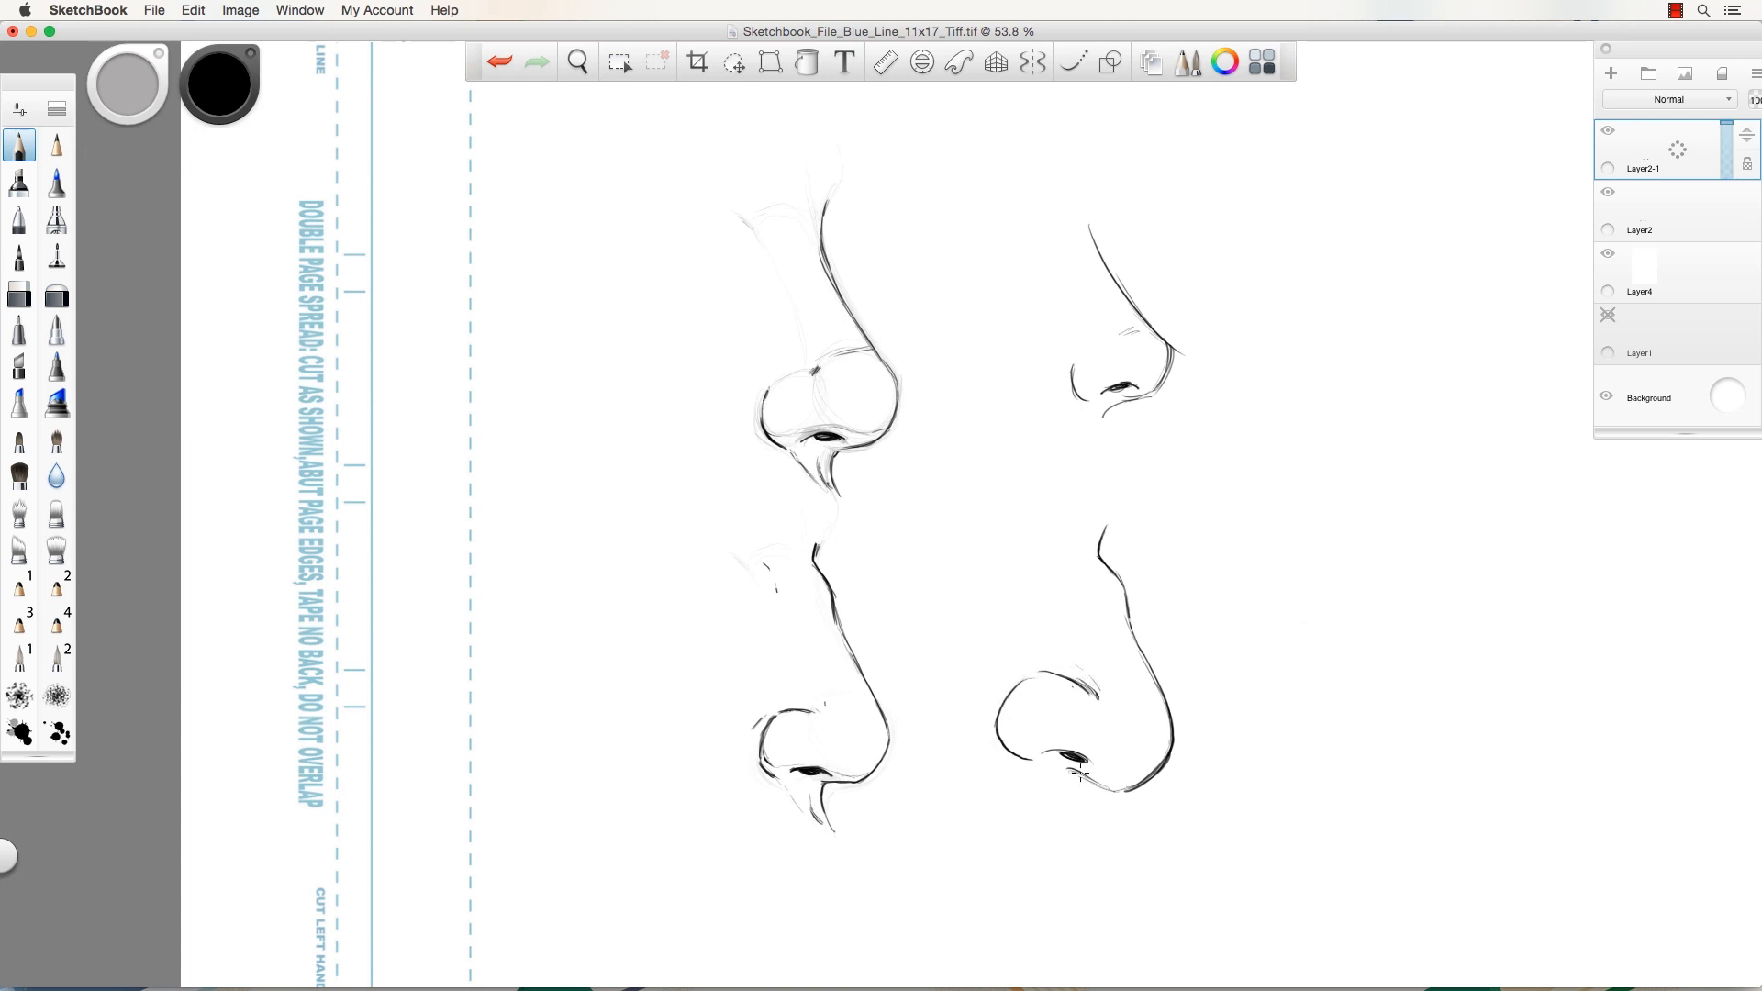
mouse_move(1070, 778)
left_mouse_down()
mouse_move(1078, 817)
mouse_move(1070, 773)
mouse_move(1129, 793)
left_mouse_up()
mouse_move(1085, 758)
left_mouse_down()
mouse_move(998, 730)
mouse_move(1039, 745)
left_mouse_up()
mouse_move(1133, 776)
left_mouse_down()
mouse_move(1156, 771)
mouse_move(1102, 767)
left_mouse_up()
mouse_move(1008, 738)
left_mouse_down()
mouse_move(1003, 722)
mouse_move(1042, 806)
mouse_move(1063, 802)
mouse_move(1048, 775)
mouse_move(1064, 806)
left_mouse_up()
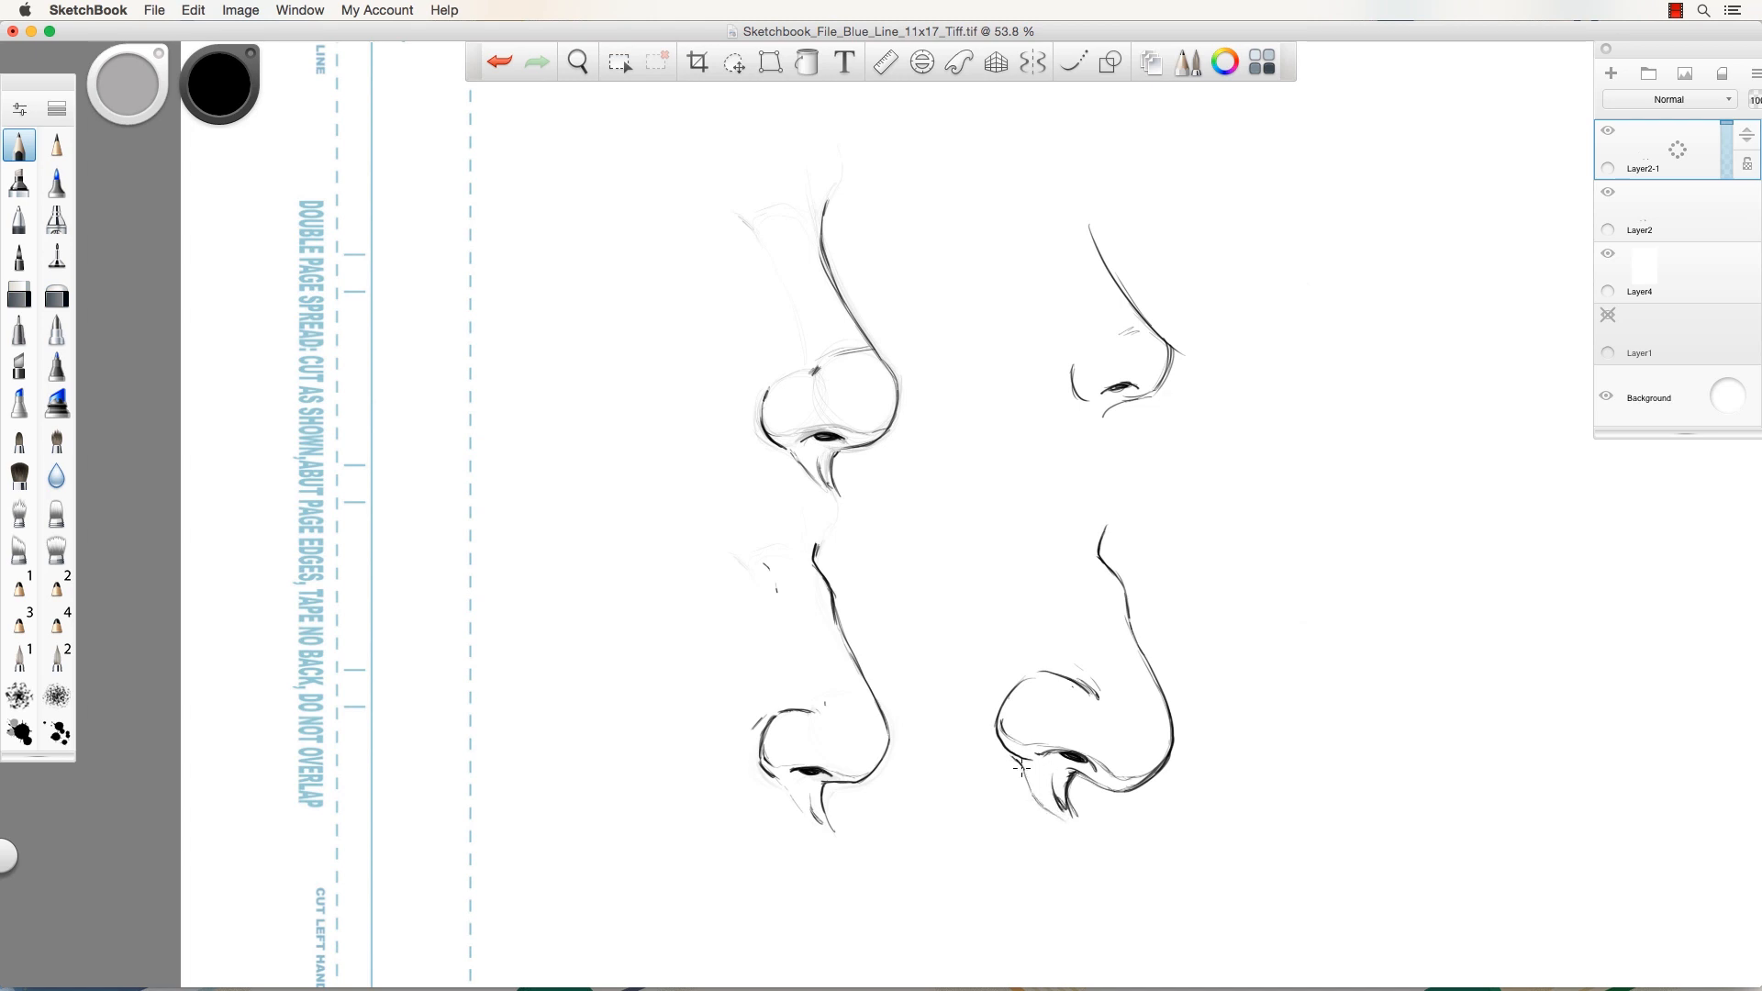
left_click_drag(1025, 677, 945, 741)
left_click_drag(1070, 563, 1067, 579)
left_click_drag(1101, 552, 1106, 531)
left_click_drag(1127, 620, 1165, 702)
left_click_drag(1100, 544, 1110, 524)
mouse_move(1004, 725)
left_mouse_down()
mouse_move(1034, 757)
mouse_move(1133, 780)
left_mouse_up()
Hatch the wing and underside of the lower-right nostril and mark a highlight at the tip.
left_click_drag(1078, 679, 1101, 685)
left_click_drag(1105, 691, 1070, 658)
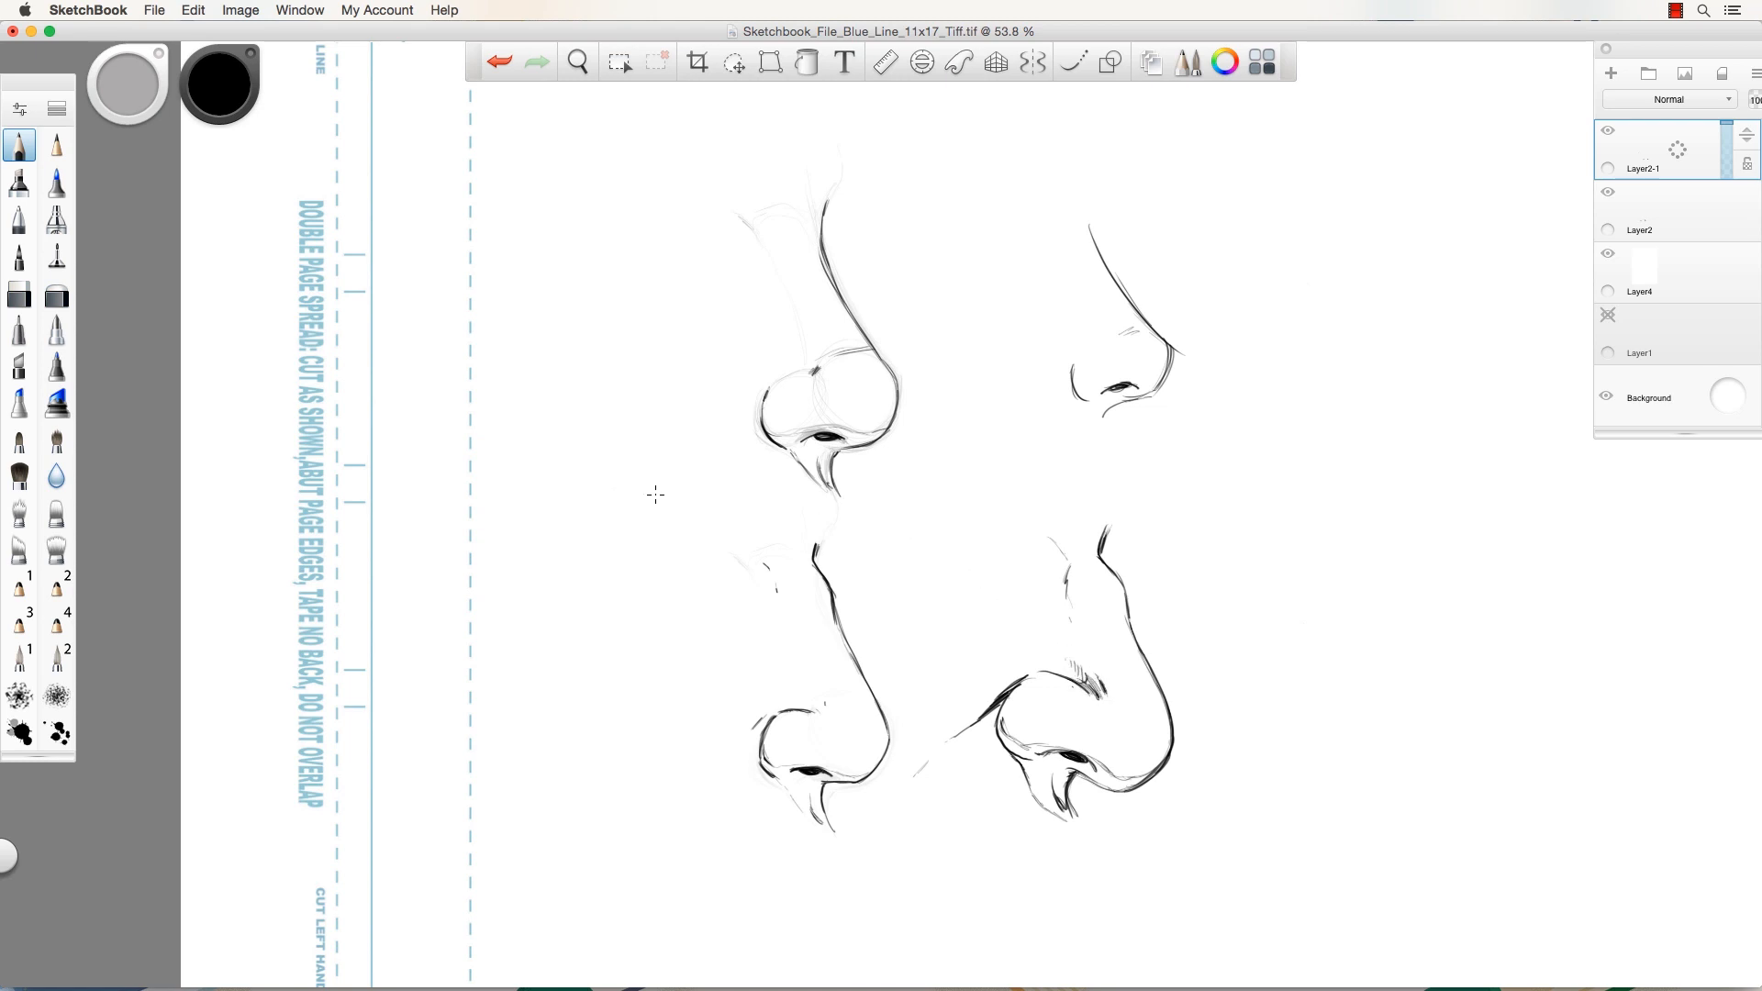
left_click_drag(1002, 719, 1011, 747)
mouse_move(1011, 732)
left_mouse_down()
mouse_move(1037, 793)
mouse_move(1042, 753)
mouse_move(1057, 813)
left_mouse_up()
mouse_move(1051, 753)
left_mouse_down()
mouse_move(1063, 787)
mouse_move(1135, 788)
left_mouse_up()
left_click_drag(1131, 694, 1151, 714)
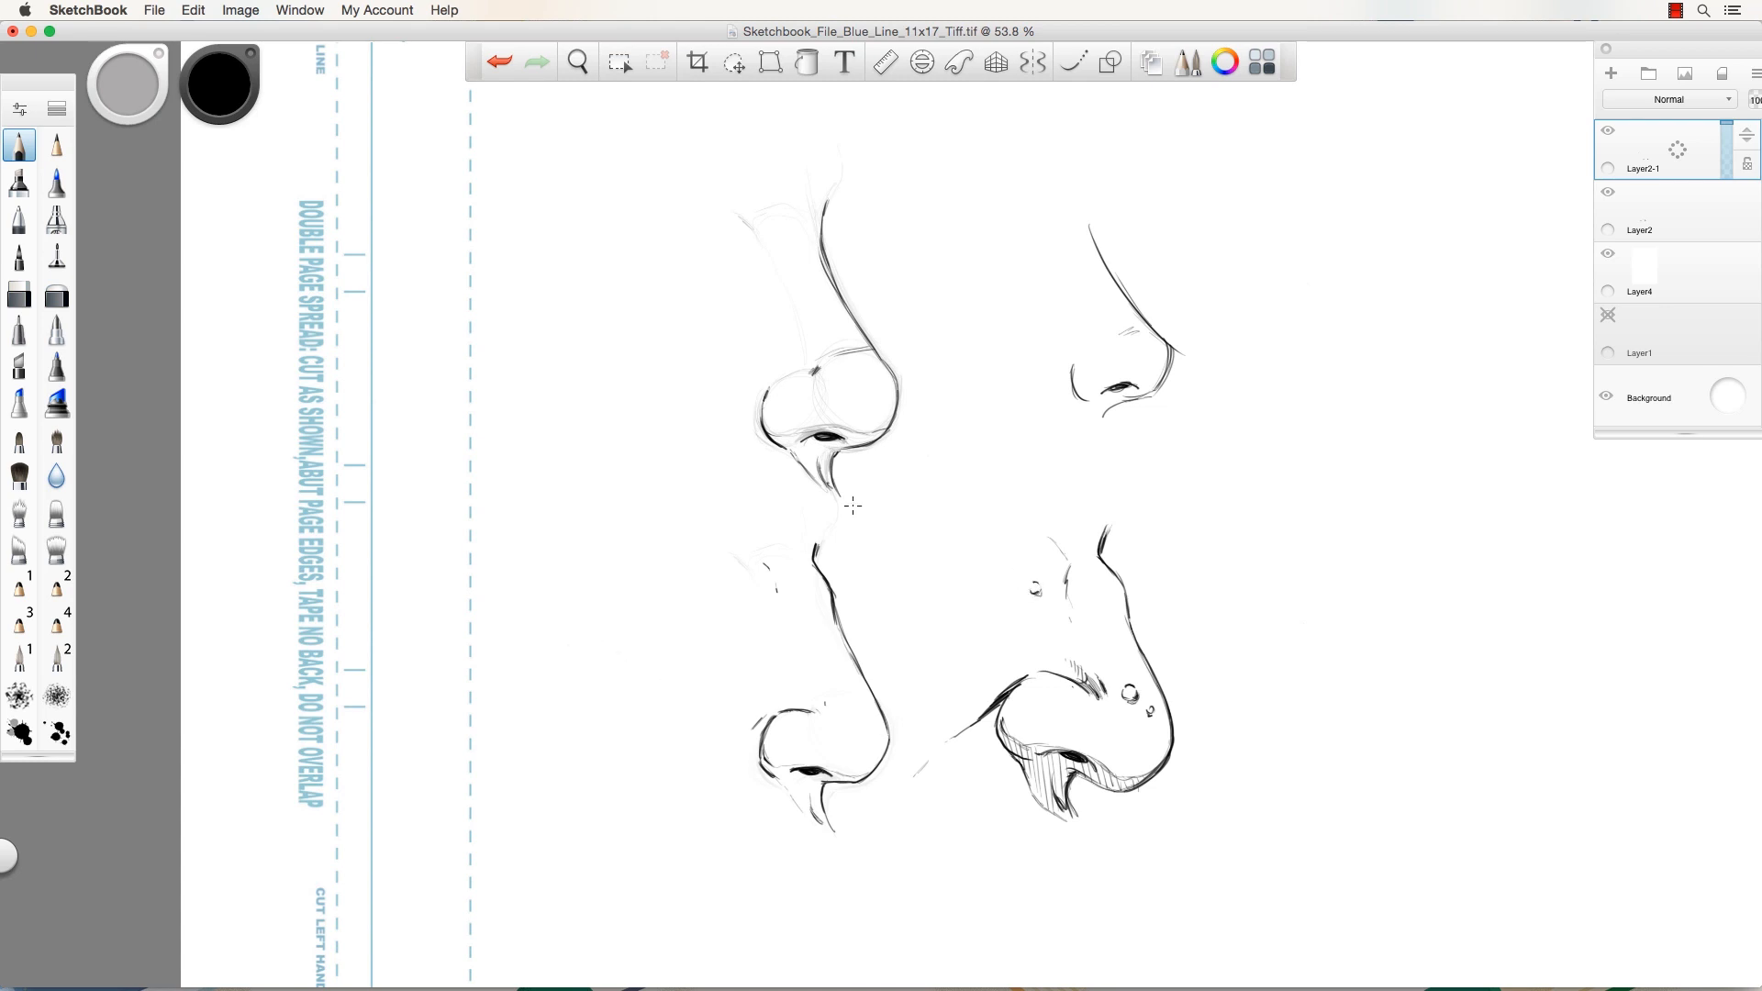
Fade the upper-right nose with the soft eraser and redraw its bridge and tip darker.
left_click(57, 294)
mouse_move(1106, 292)
left_mouse_down()
mouse_move(1172, 405)
mouse_move(1066, 304)
mouse_move(1115, 395)
mouse_move(1105, 236)
mouse_move(1043, 303)
mouse_move(1074, 381)
left_mouse_up()
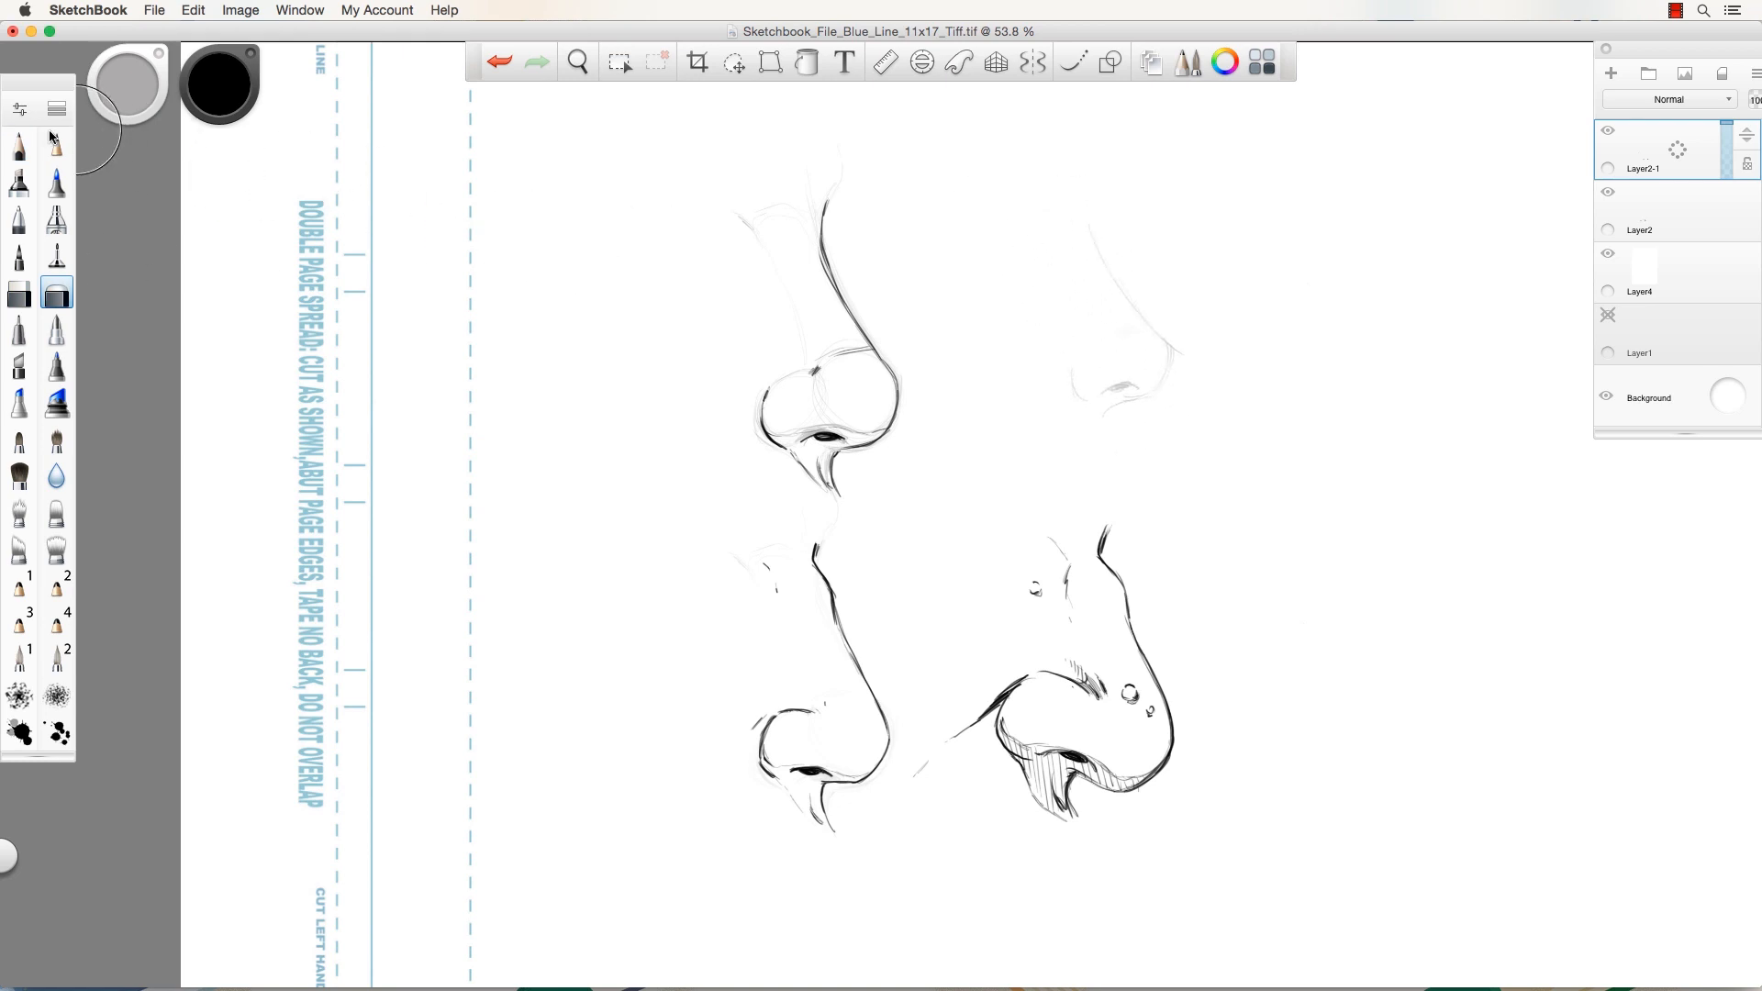
left_click(19, 145)
mouse_move(1083, 230)
left_mouse_down()
mouse_move(1170, 356)
mouse_move(1118, 397)
mouse_move(1128, 437)
mouse_move(1109, 391)
mouse_move(1135, 387)
mouse_move(1074, 384)
mouse_move(1088, 401)
left_mouse_up()
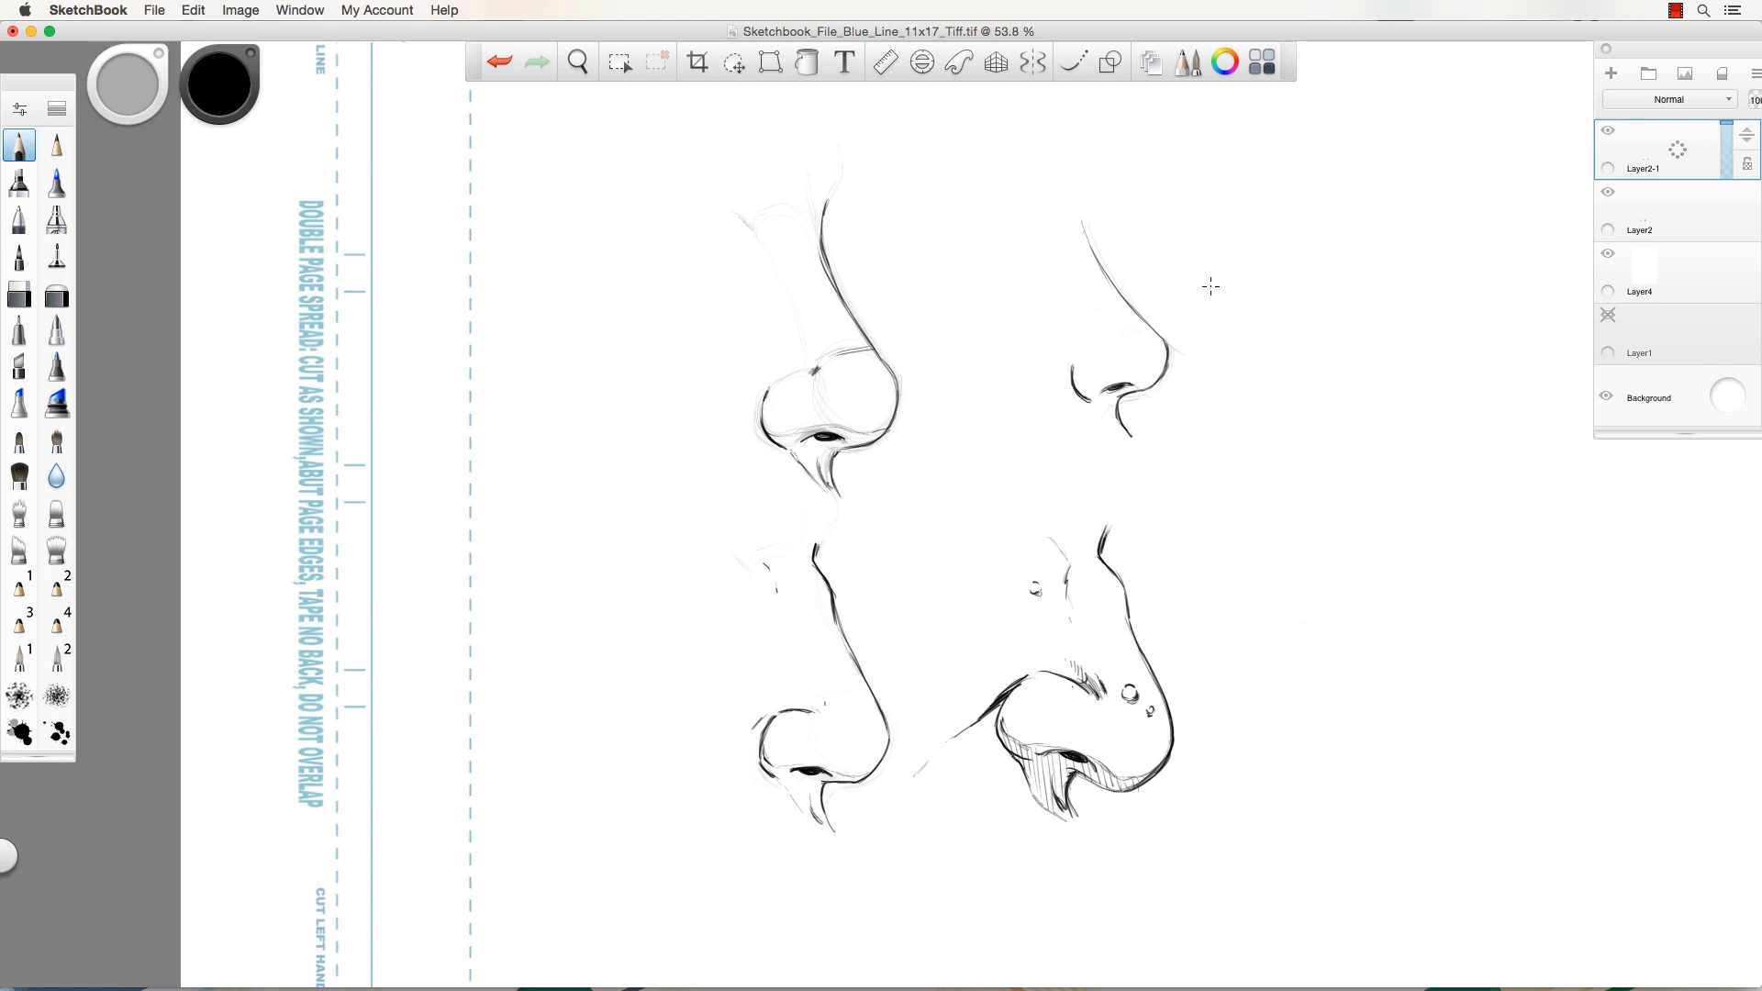
mouse_move(1144, 316)
left_mouse_down()
mouse_move(1120, 332)
mouse_move(1144, 383)
mouse_move(1087, 391)
mouse_move(1129, 443)
left_mouse_up()
Zoom out to 46.9%, pan left to reveal blank canvas, then zoom back to about 54.6%.
key("space")
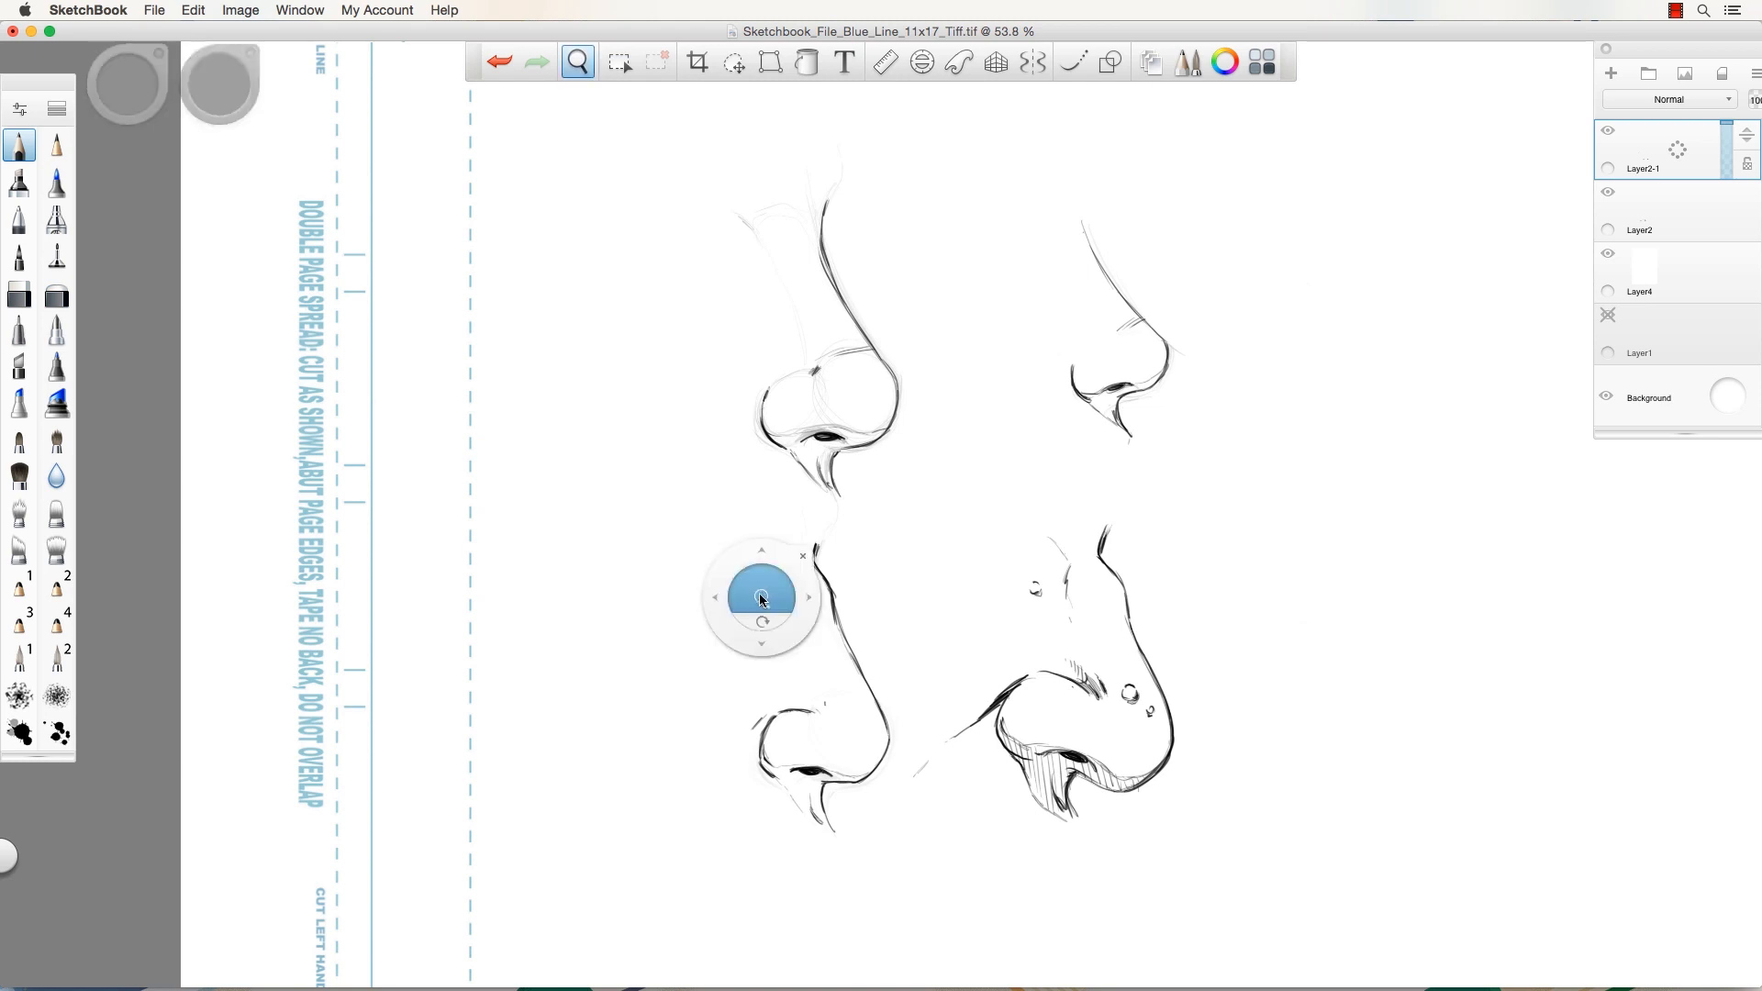
mouse_move(761, 594)
left_mouse_down()
mouse_move(708, 590)
mouse_move(738, 598)
left_mouse_up()
key("space")
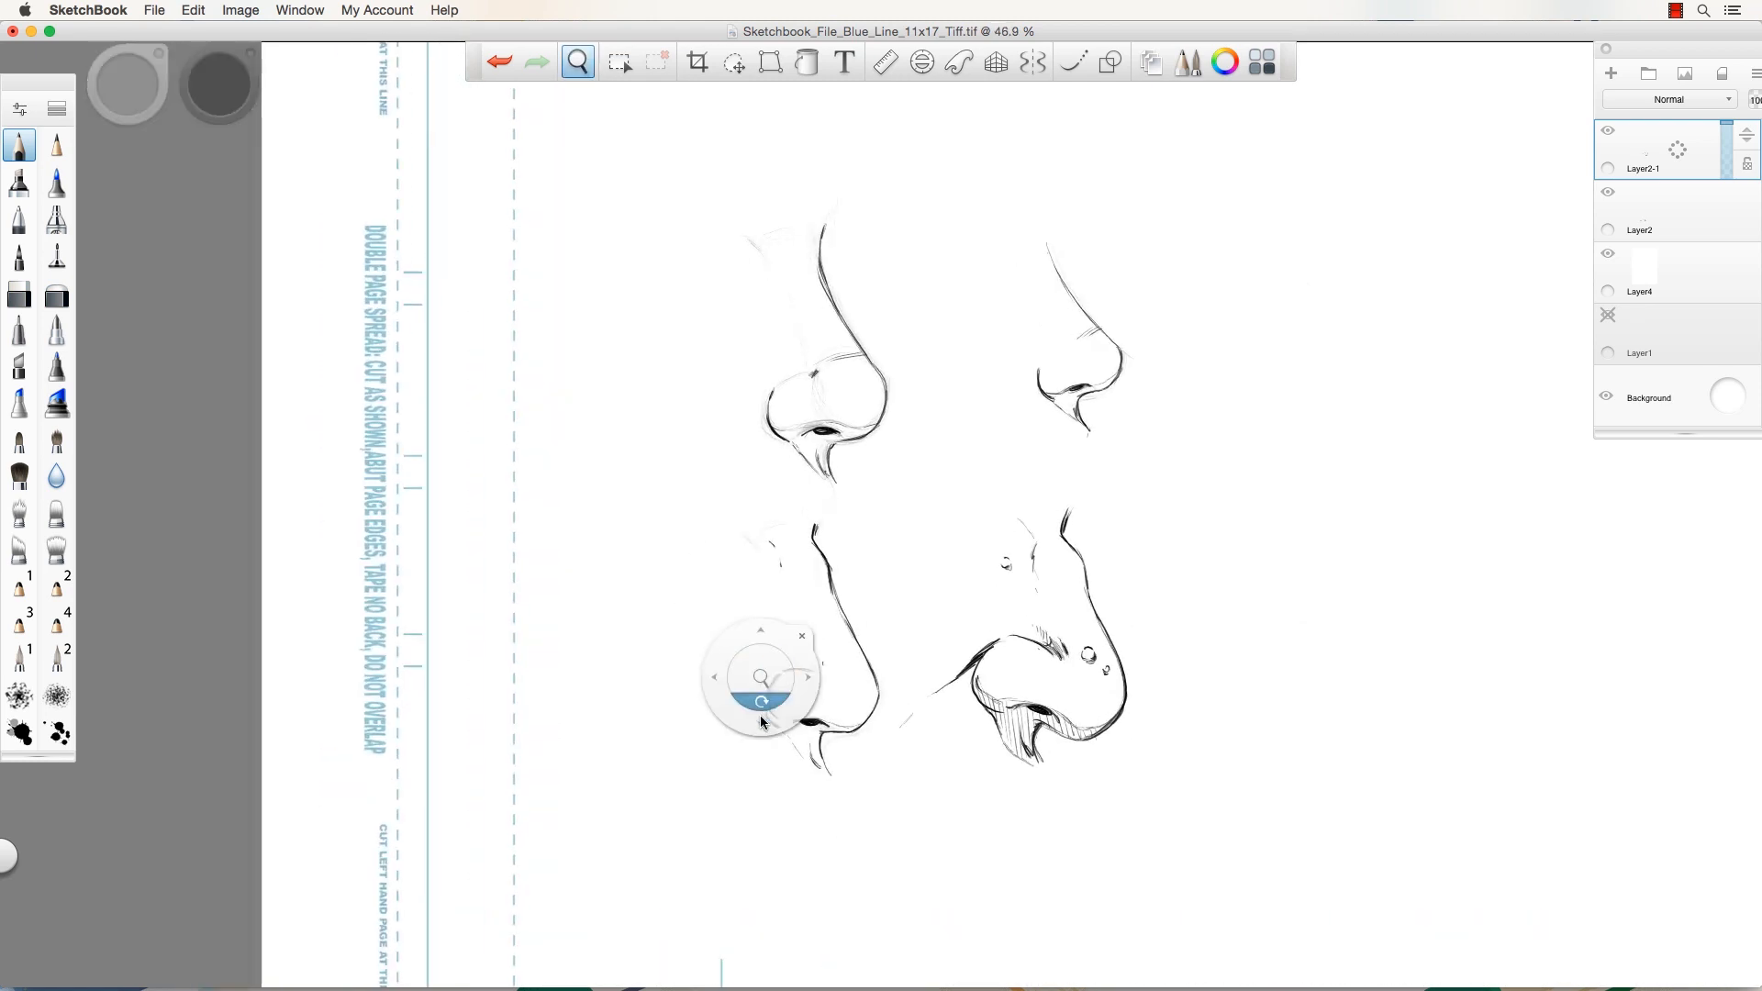
left_click_drag(760, 714, 454, 708)
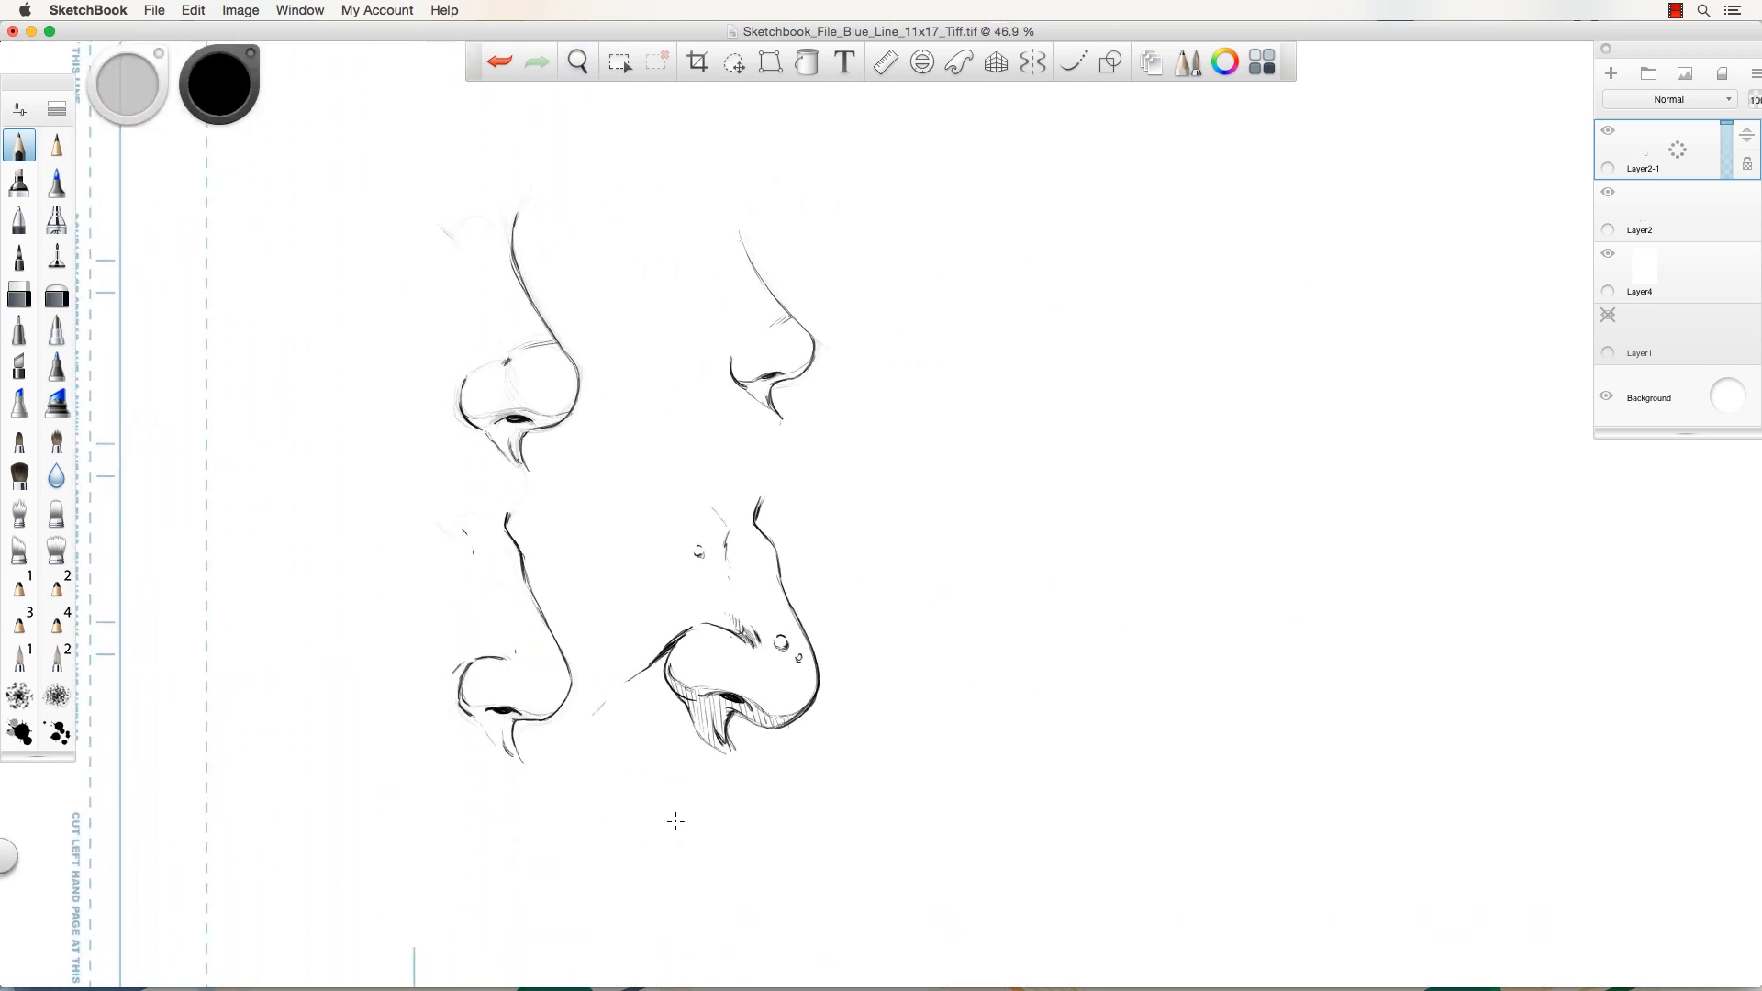
key("space")
left_click_drag(1113, 486, 878, 508)
key("space")
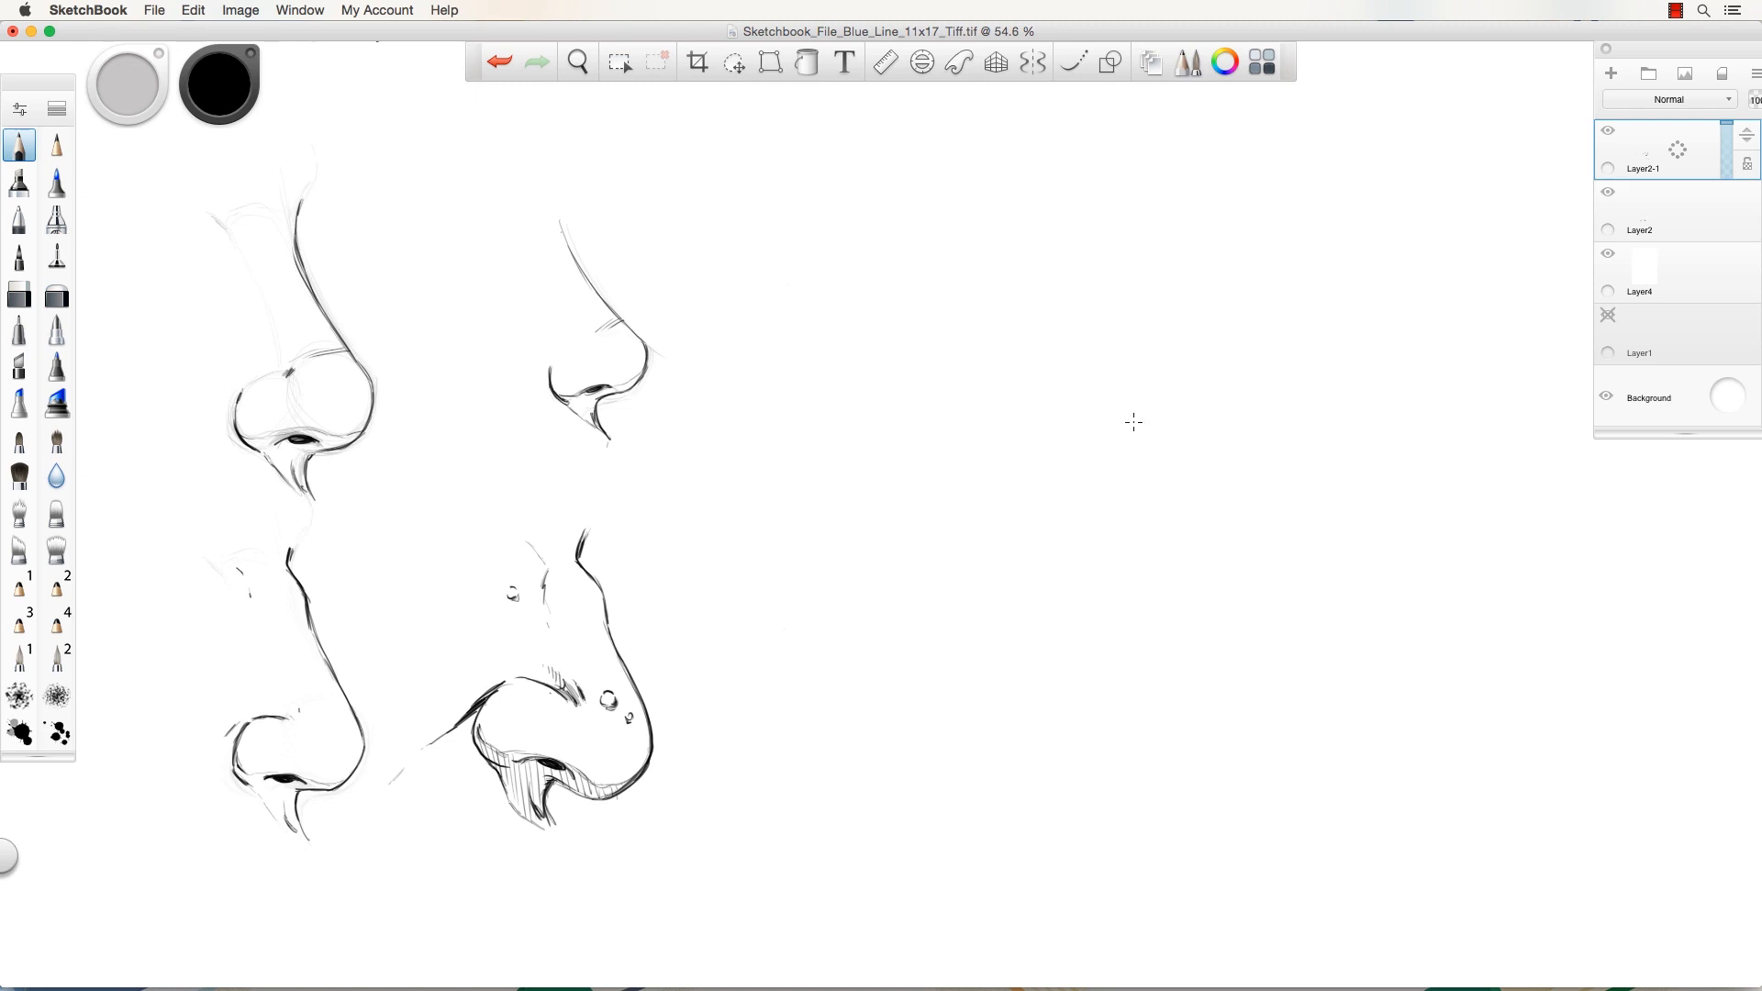
Pencil dark nostril marks, a round tip circle and left and right wing circles for a front-view nose.
mouse_move(1147, 417)
left_mouse_down()
mouse_move(1068, 428)
mouse_move(1083, 438)
mouse_move(1062, 418)
mouse_move(1159, 424)
left_mouse_up()
left_click_drag(1133, 440, 1085, 444)
mouse_move(1047, 424)
left_mouse_down()
mouse_move(1019, 405)
mouse_move(1031, 377)
mouse_move(1040, 421)
left_mouse_up()
mouse_move(1195, 401)
left_mouse_down()
mouse_move(1181, 428)
mouse_move(1195, 418)
left_mouse_up()
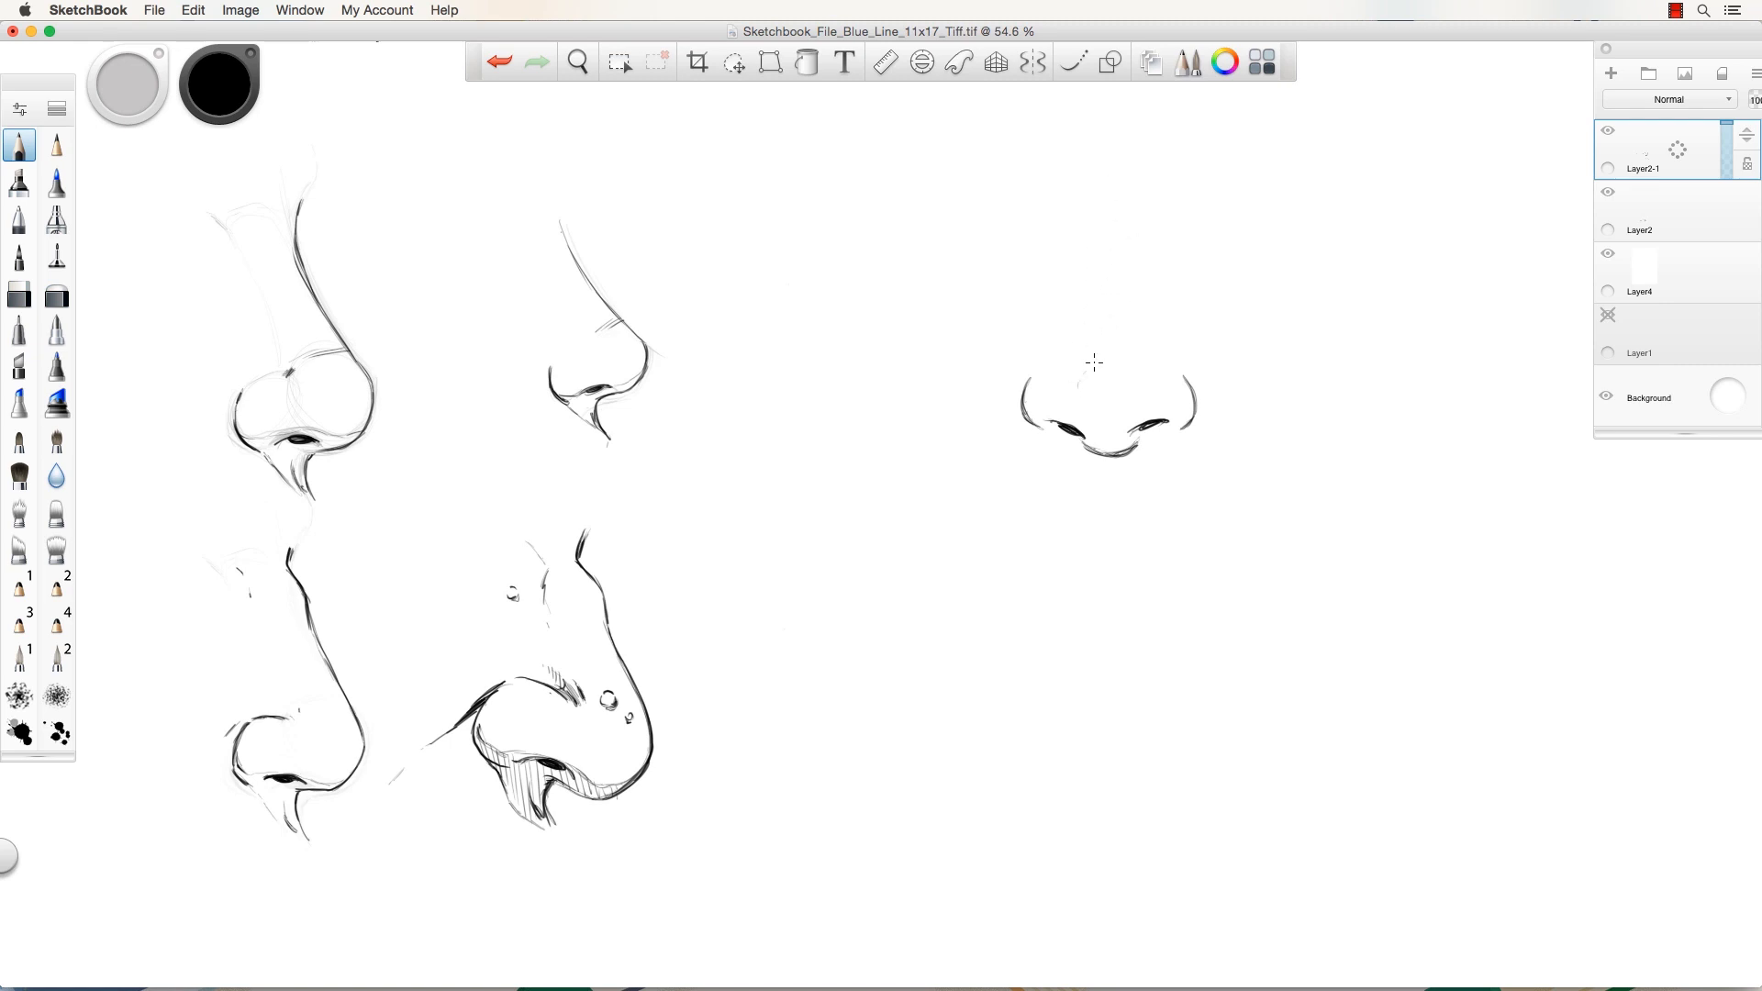
mouse_move(1092, 364)
left_mouse_down()
mouse_move(1107, 442)
mouse_move(1078, 379)
mouse_move(1140, 381)
mouse_move(1113, 445)
mouse_move(1078, 376)
left_mouse_up()
mouse_move(1101, 441)
left_mouse_down()
mouse_move(1141, 382)
mouse_move(1092, 362)
mouse_move(1107, 447)
left_mouse_up()
mouse_move(1025, 383)
left_mouse_down()
mouse_move(1038, 372)
mouse_move(1061, 394)
left_mouse_up()
mouse_move(1170, 362)
left_mouse_down()
mouse_move(1192, 396)
mouse_move(1151, 379)
mouse_move(1173, 423)
mouse_move(1169, 369)
mouse_move(1147, 395)
mouse_move(1186, 426)
left_mouse_up()
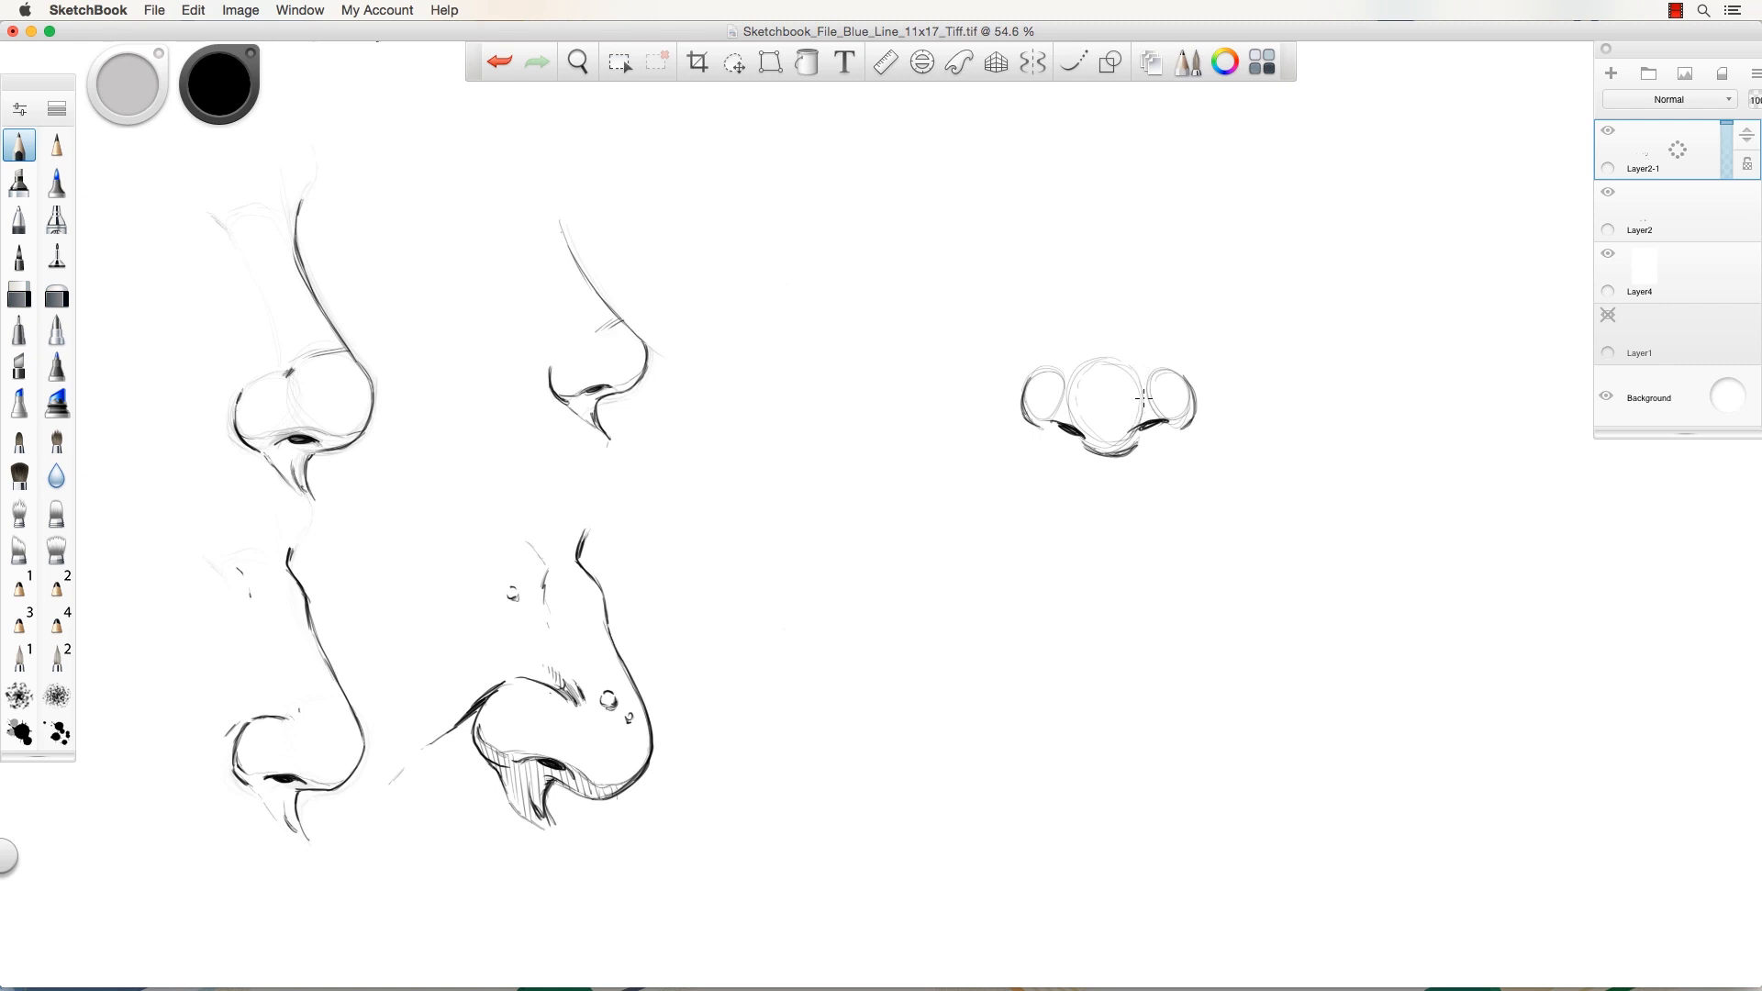
Draw the right and left bridge lines rising from the nose tip.
left_click_drag(1146, 386, 1135, 347)
left_click_drag(1131, 246, 1135, 347)
mouse_move(1068, 404)
left_mouse_down()
mouse_move(1085, 283)
mouse_move(1062, 243)
mouse_move(1134, 258)
mouse_move(1149, 239)
mouse_move(1083, 276)
left_mouse_up()
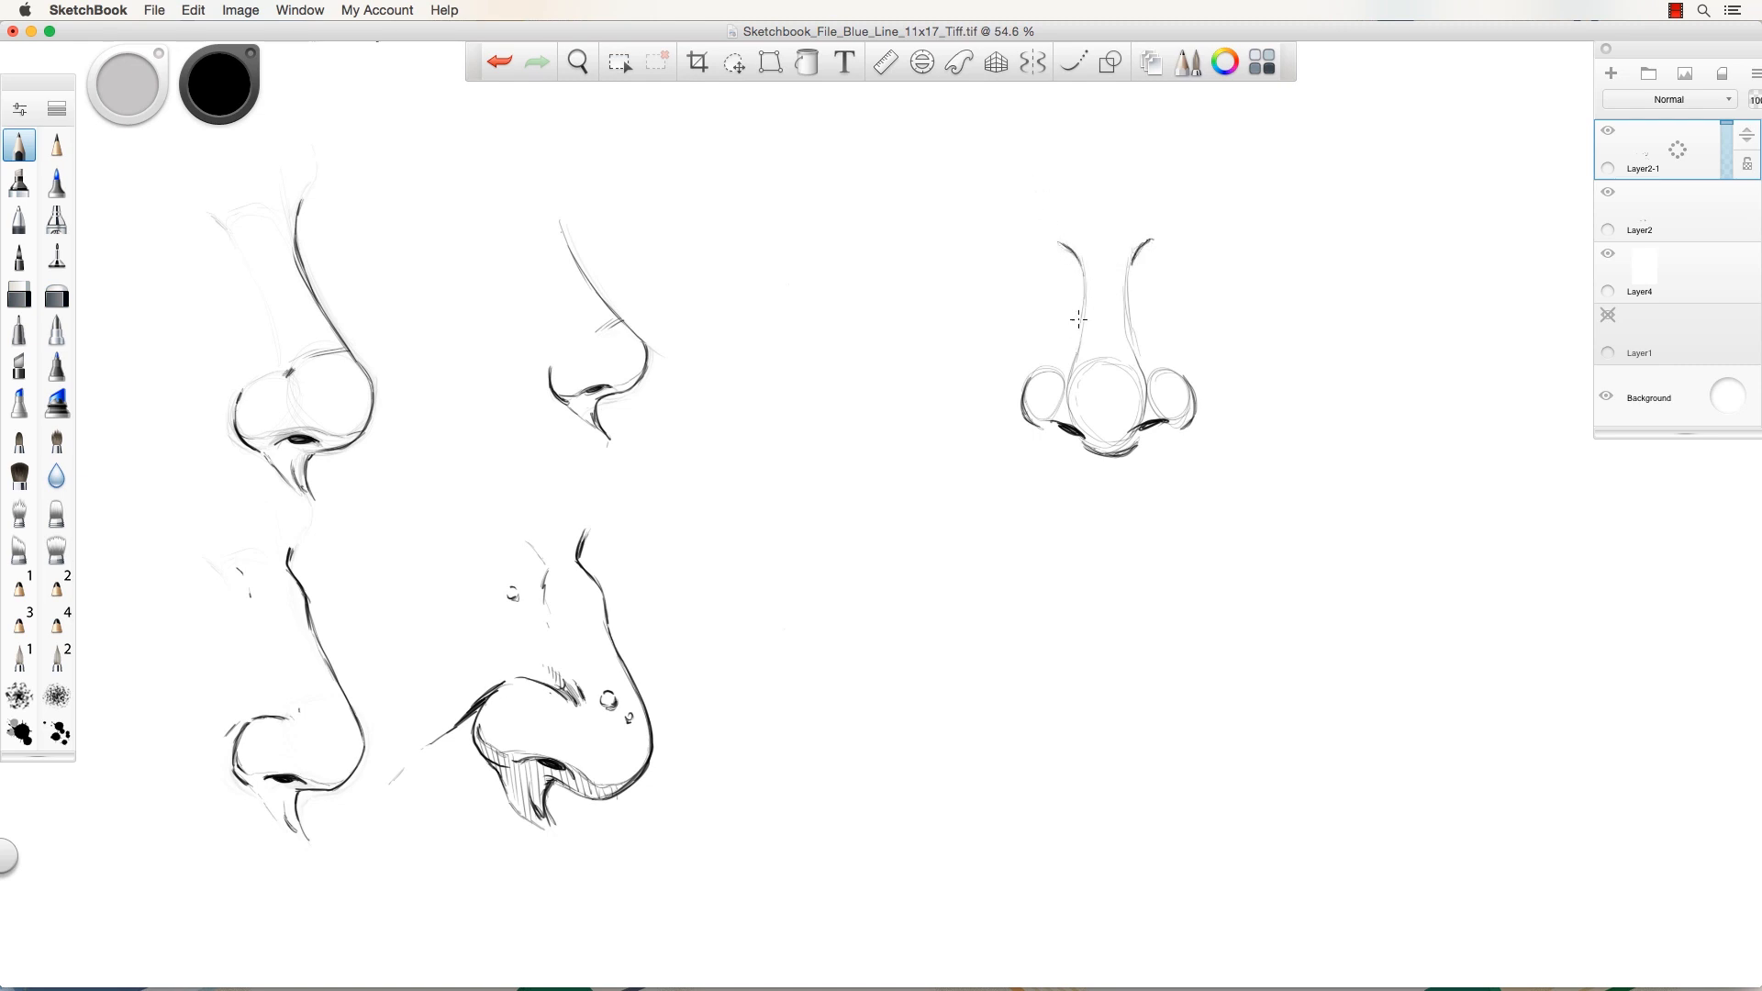
Retrace both nostril contours, the wings' lower edges and the tip's lower edge darker.
mouse_move(1029, 378)
left_mouse_down()
mouse_move(1046, 430)
mouse_move(1027, 379)
left_mouse_up()
mouse_move(1180, 372)
left_mouse_down()
mouse_move(1198, 404)
mouse_move(1182, 433)
left_mouse_up()
left_click_drag(1032, 368, 1036, 416)
left_click_drag(1141, 423, 1192, 408)
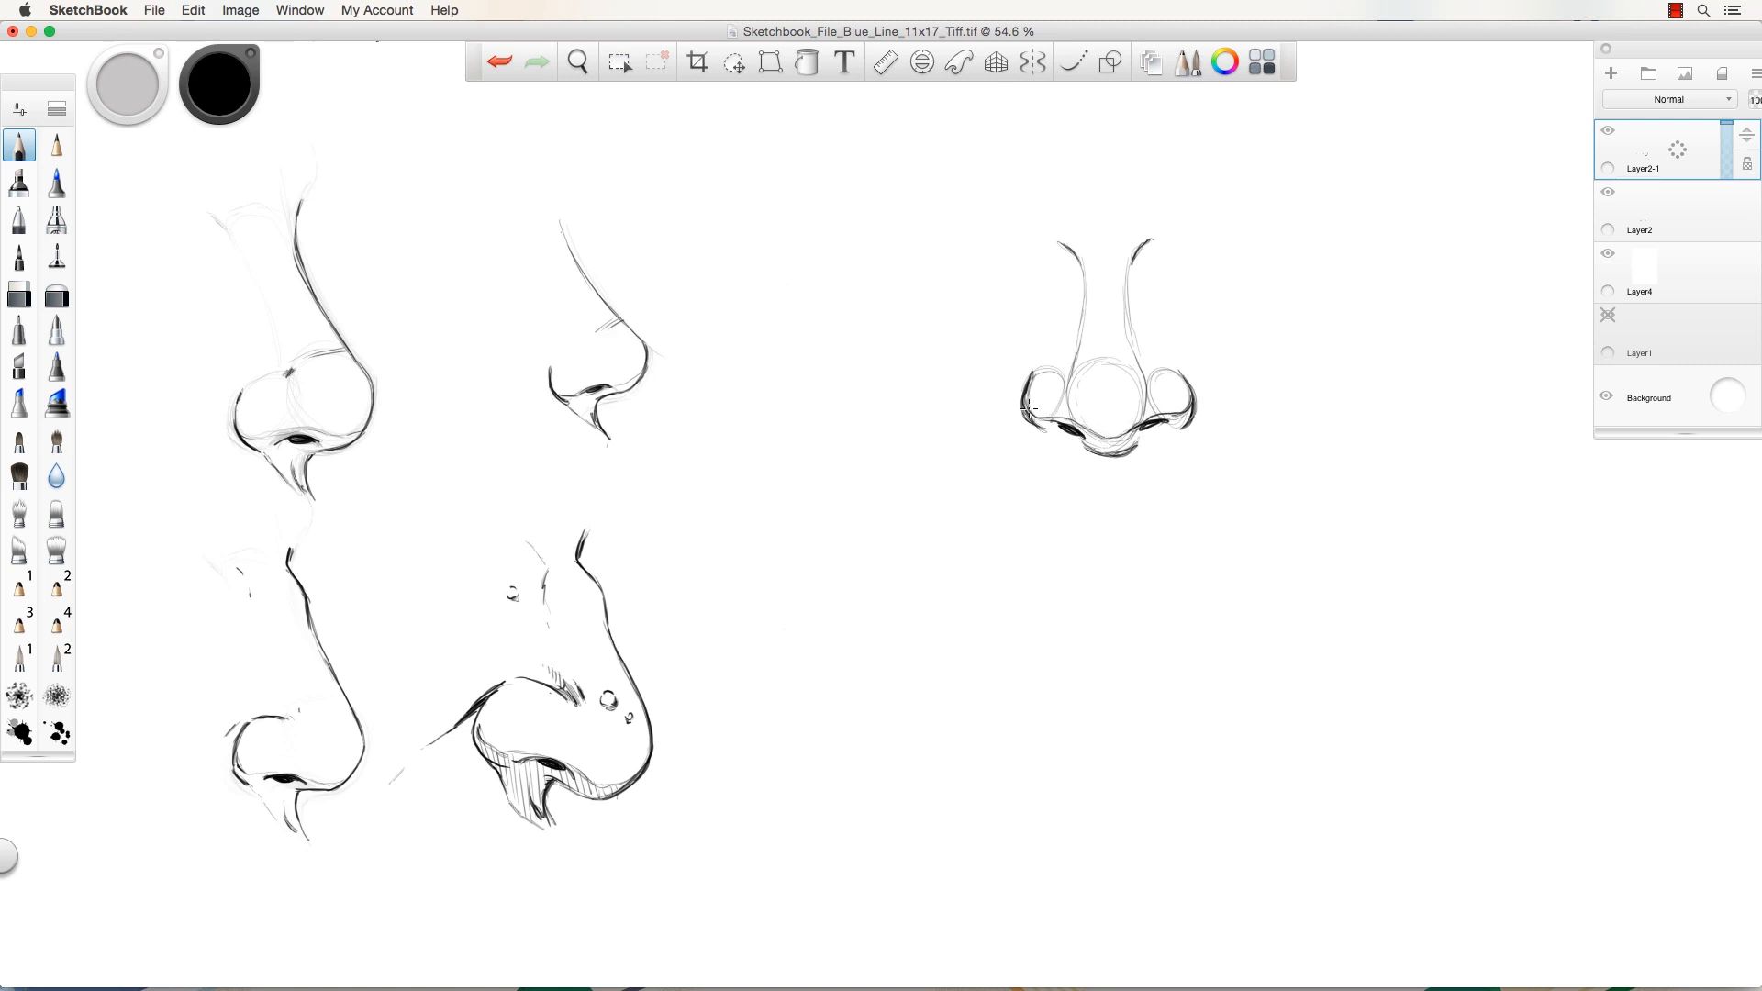
left_click_drag(1060, 426, 1052, 423)
mouse_move(1138, 438)
left_mouse_down()
mouse_move(1097, 450)
mouse_move(1117, 458)
mouse_move(1134, 451)
mouse_move(1085, 451)
mouse_move(1111, 455)
left_mouse_up()
Undo a stray stroke and erase the front-view nose down to faint lines.
left_click_drag(212, 343, 232, 354)
key("super+z")
key("e")
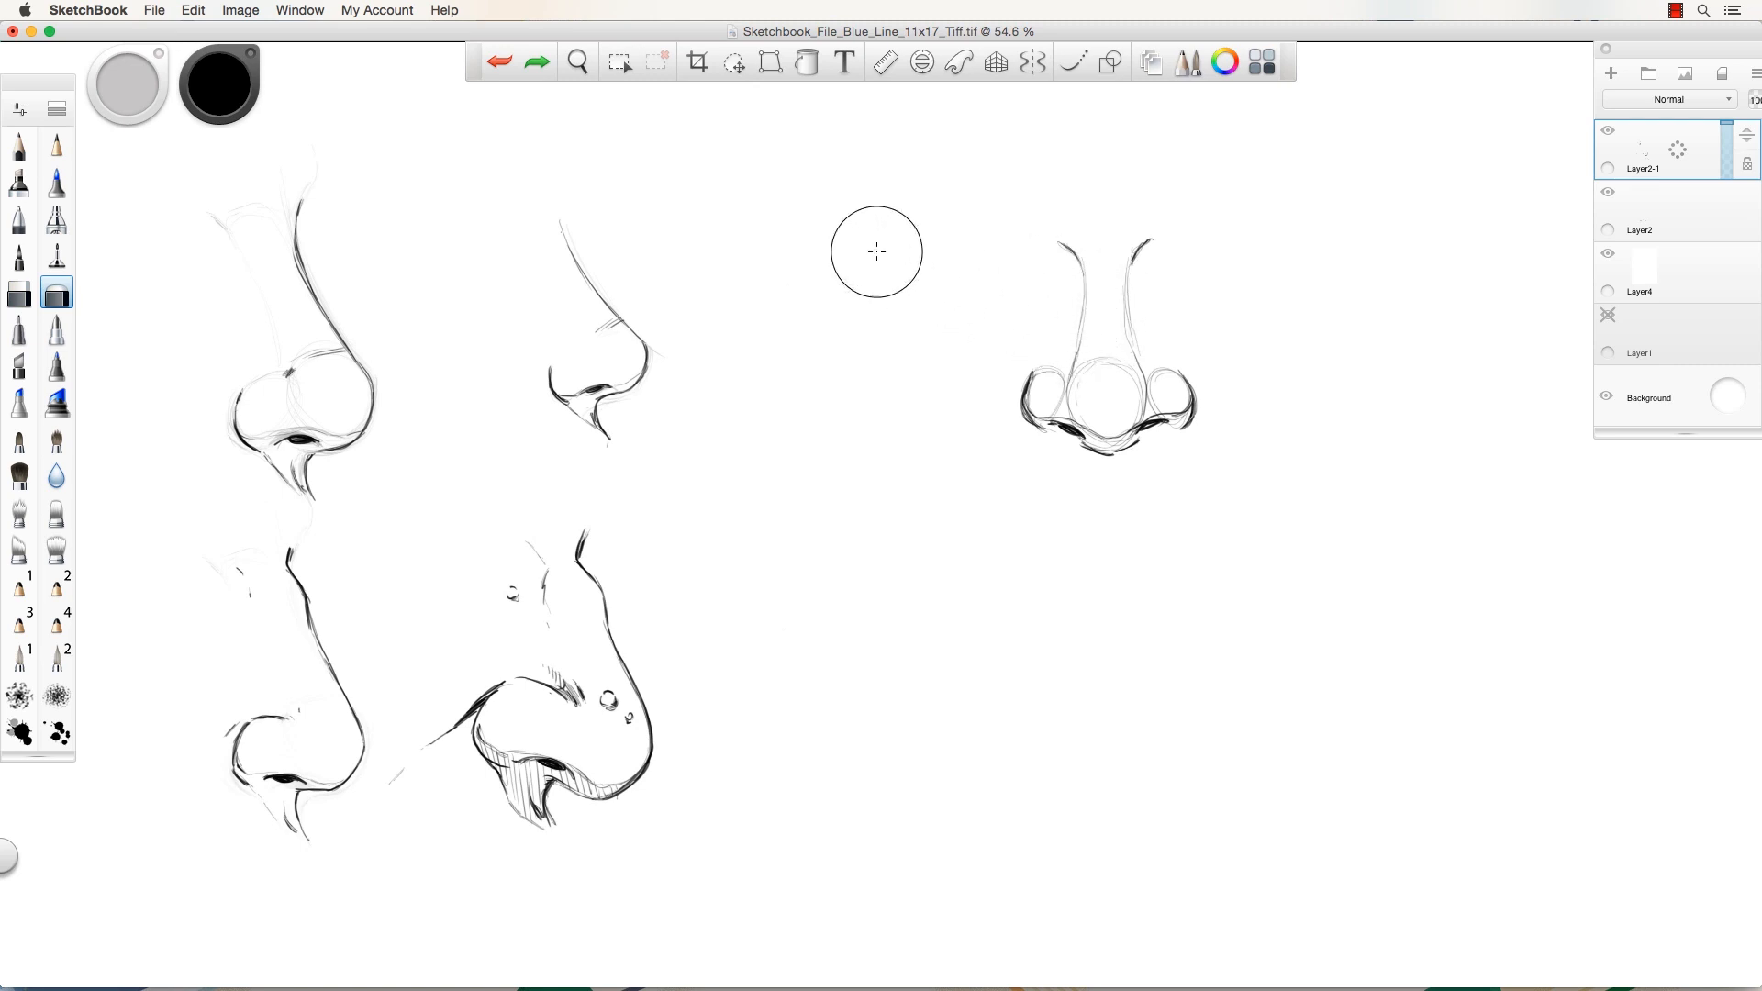
mouse_move(1068, 220)
left_mouse_down()
mouse_move(1081, 409)
mouse_move(1102, 262)
mouse_move(1128, 501)
mouse_move(1153, 222)
mouse_move(1186, 458)
mouse_move(1210, 487)
mouse_move(1134, 231)
mouse_move(1141, 440)
mouse_move(1027, 218)
mouse_move(1052, 516)
mouse_move(1007, 264)
mouse_move(1069, 430)
left_mouse_up()
mouse_move(1074, 289)
left_mouse_down()
mouse_move(1172, 484)
mouse_move(1154, 218)
left_mouse_up()
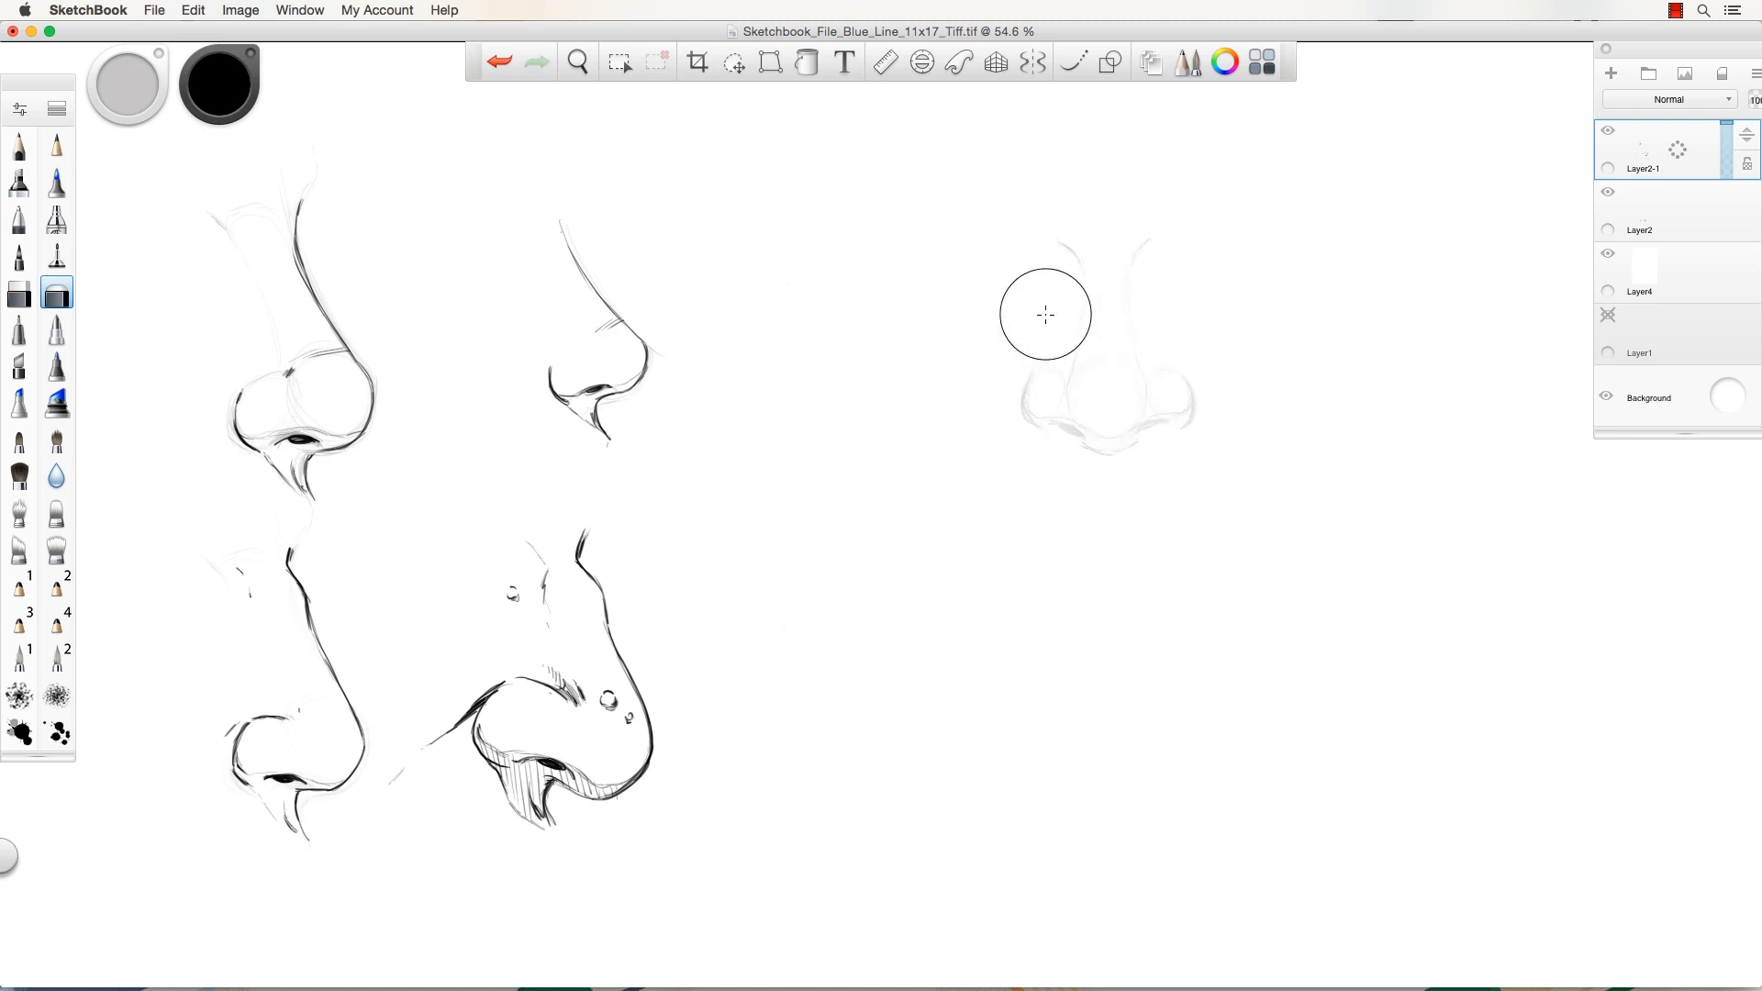
Reselect the pencil and zoom the view to 61.9%.
left_click(19, 144)
key("space")
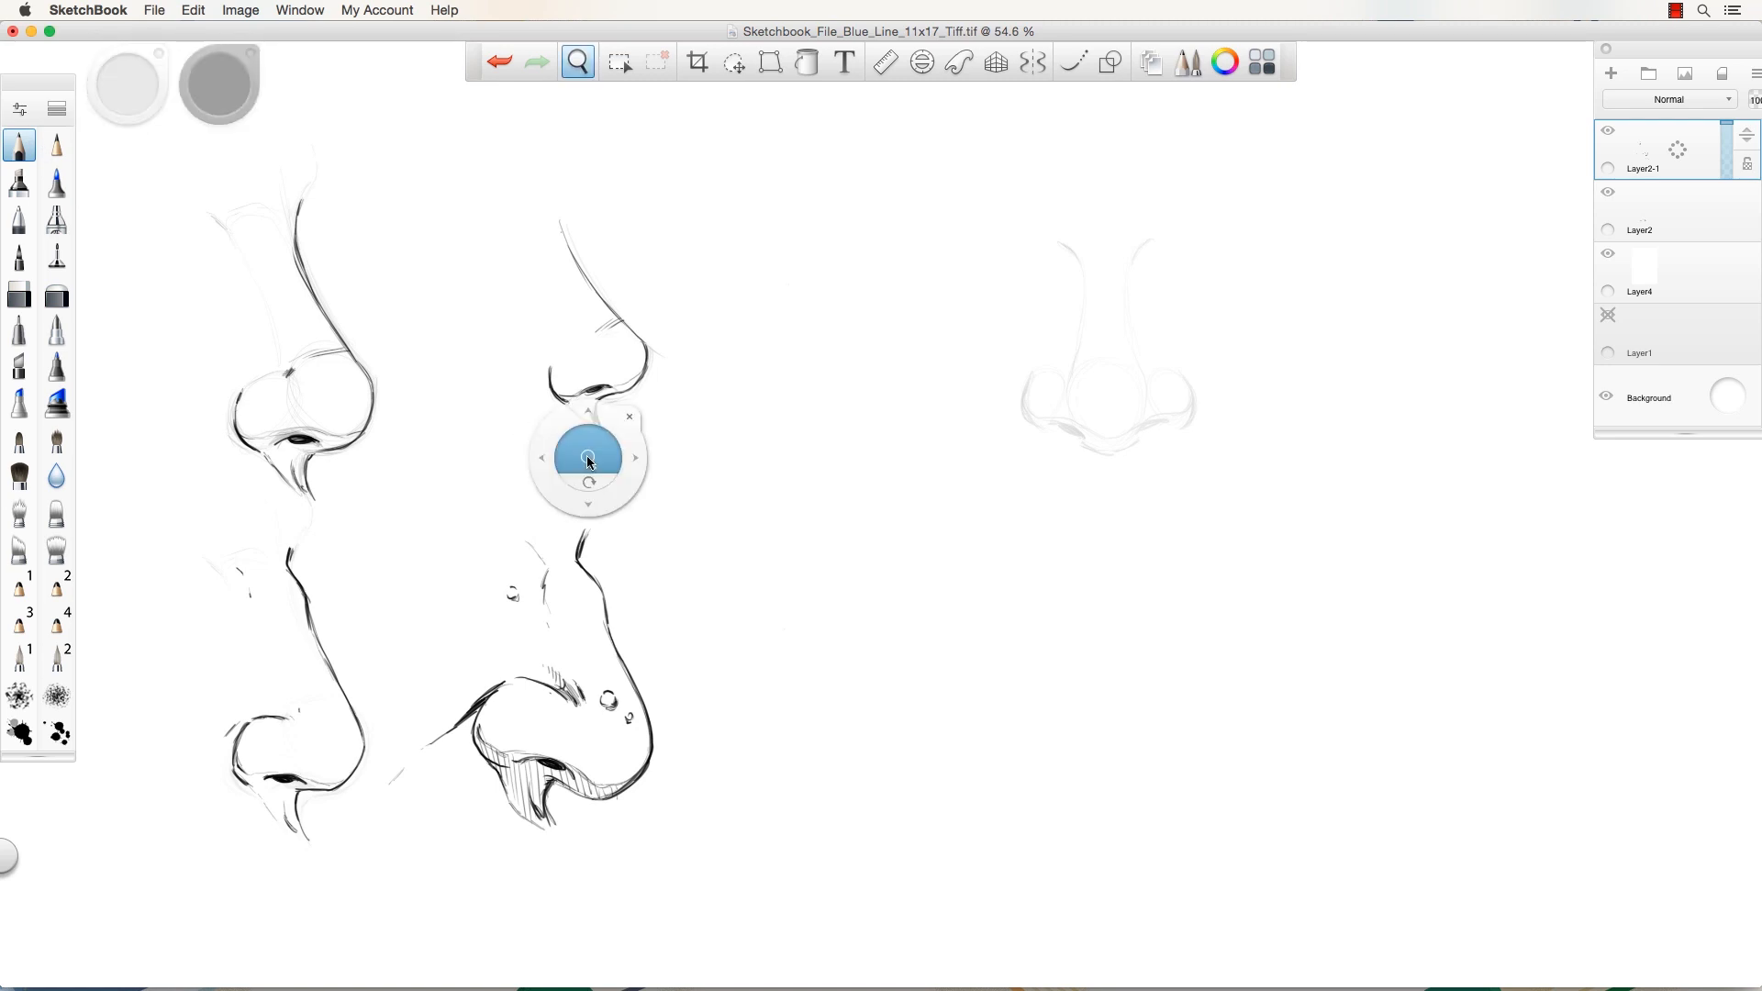
left_click_drag(590, 466, 608, 466)
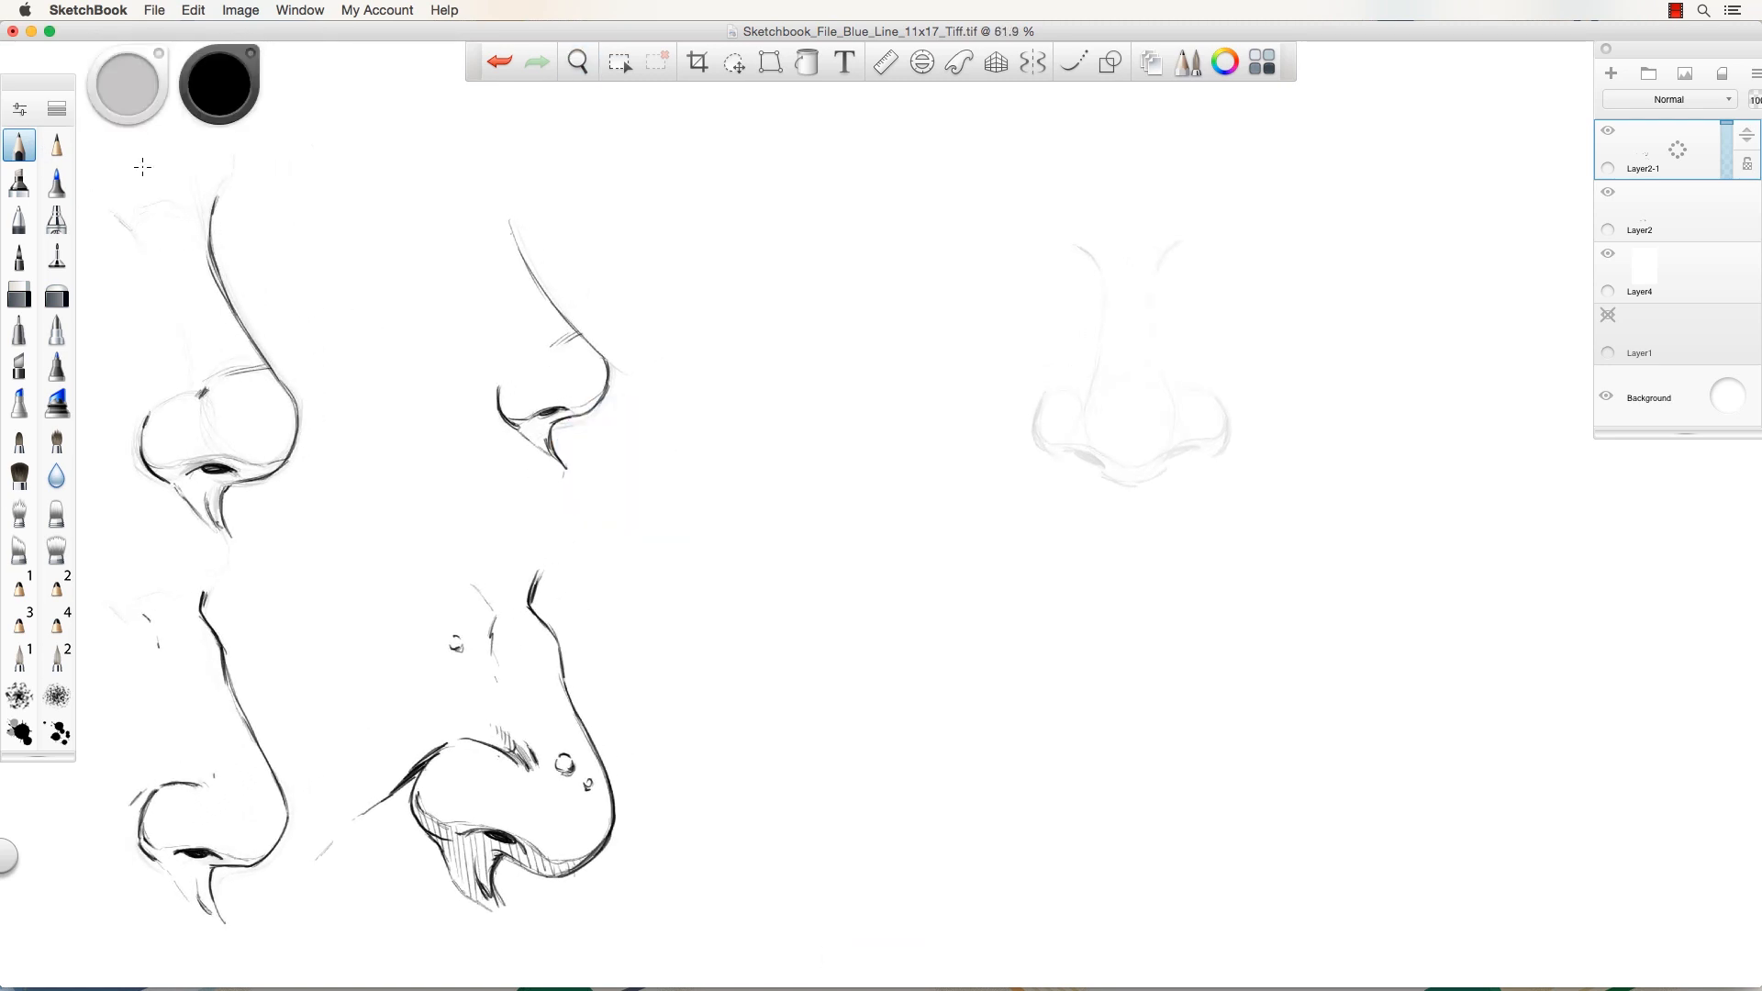
Ink the front nose's bottom, right wing, tip and bridge ends, then rough a new nose at lower right.
mouse_move(1159, 466)
left_mouse_down()
mouse_move(1108, 468)
mouse_move(1125, 487)
mouse_move(1149, 478)
mouse_move(1096, 470)
mouse_move(1160, 472)
mouse_move(1117, 482)
mouse_move(1079, 450)
mouse_move(1201, 450)
mouse_move(1066, 448)
mouse_move(1097, 465)
mouse_move(1038, 418)
left_mouse_up()
mouse_move(1228, 420)
left_mouse_down()
mouse_move(1217, 456)
mouse_move(1231, 409)
mouse_move(1215, 401)
mouse_move(1217, 456)
mouse_move(1205, 380)
mouse_move(1162, 445)
left_mouse_up()
mouse_move(1093, 381)
left_mouse_down()
mouse_move(1095, 454)
mouse_move(1086, 415)
left_mouse_up()
left_click_drag(1156, 361, 1166, 389)
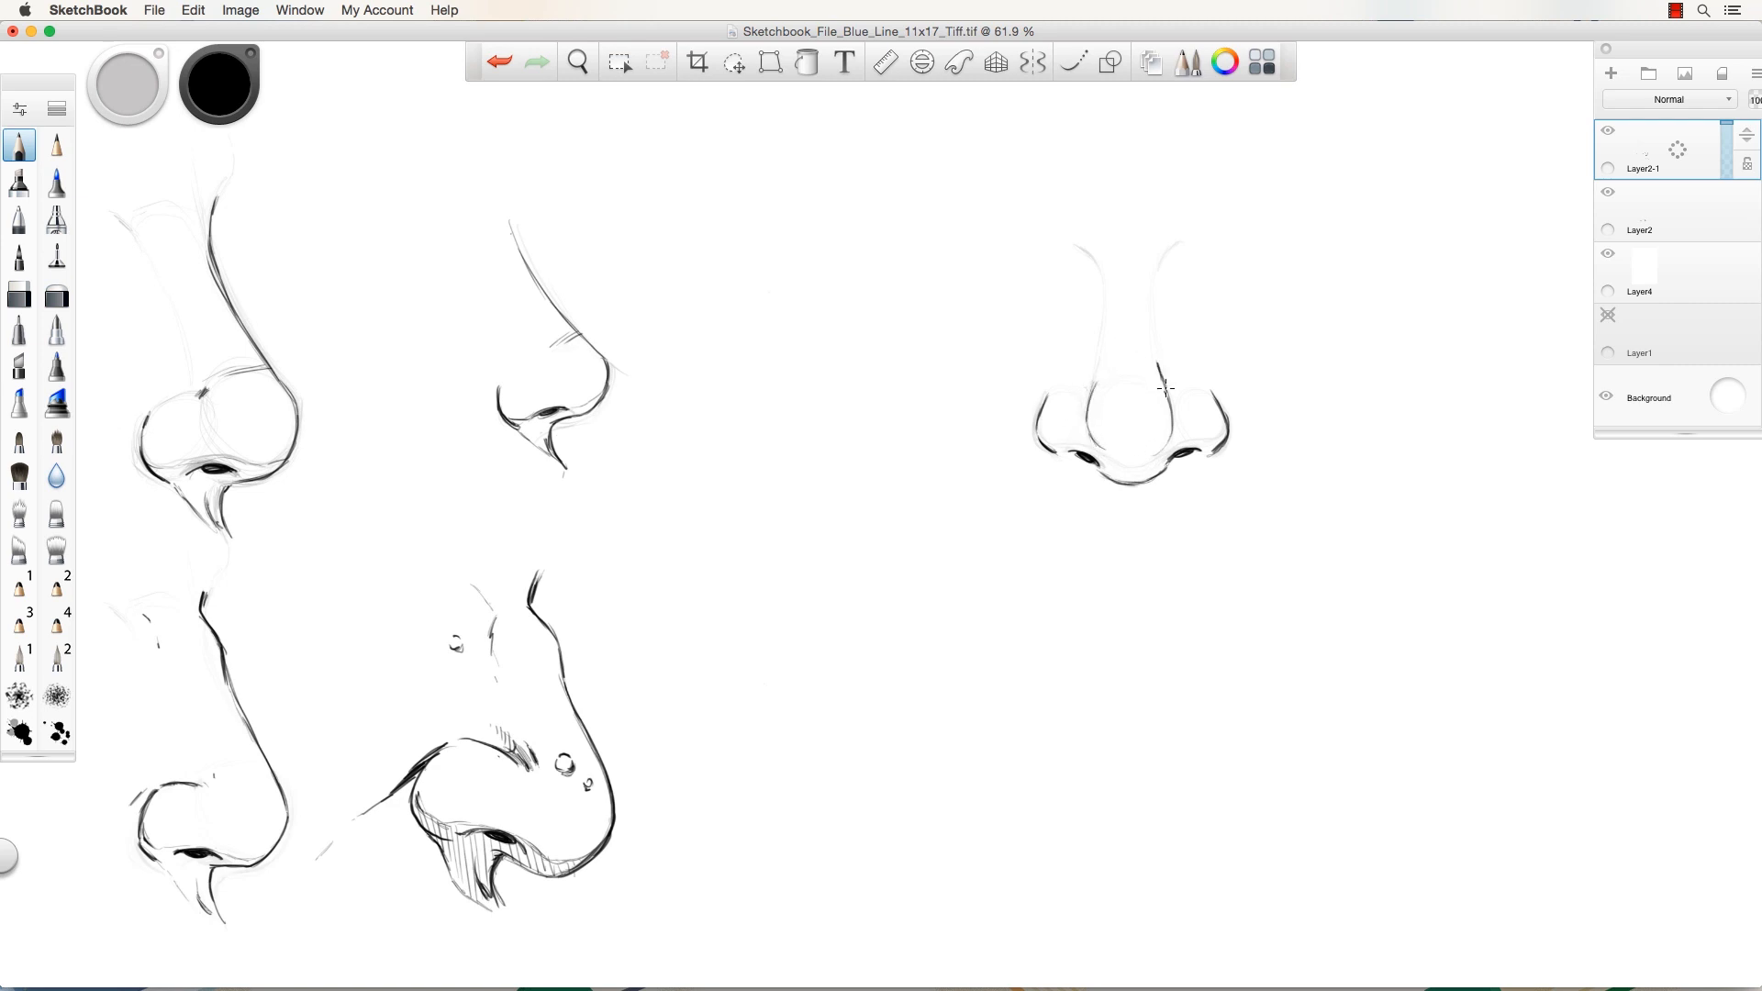
mouse_move(1175, 244)
left_mouse_down()
mouse_move(1160, 272)
mouse_move(1100, 266)
mouse_move(1107, 287)
left_mouse_up()
mouse_move(1016, 569)
left_mouse_down()
mouse_move(1062, 694)
mouse_move(1057, 758)
mouse_move(997, 797)
mouse_move(887, 720)
left_mouse_up()
mouse_move(1079, 679)
left_mouse_down()
mouse_move(1091, 734)
mouse_move(1063, 751)
left_mouse_up()
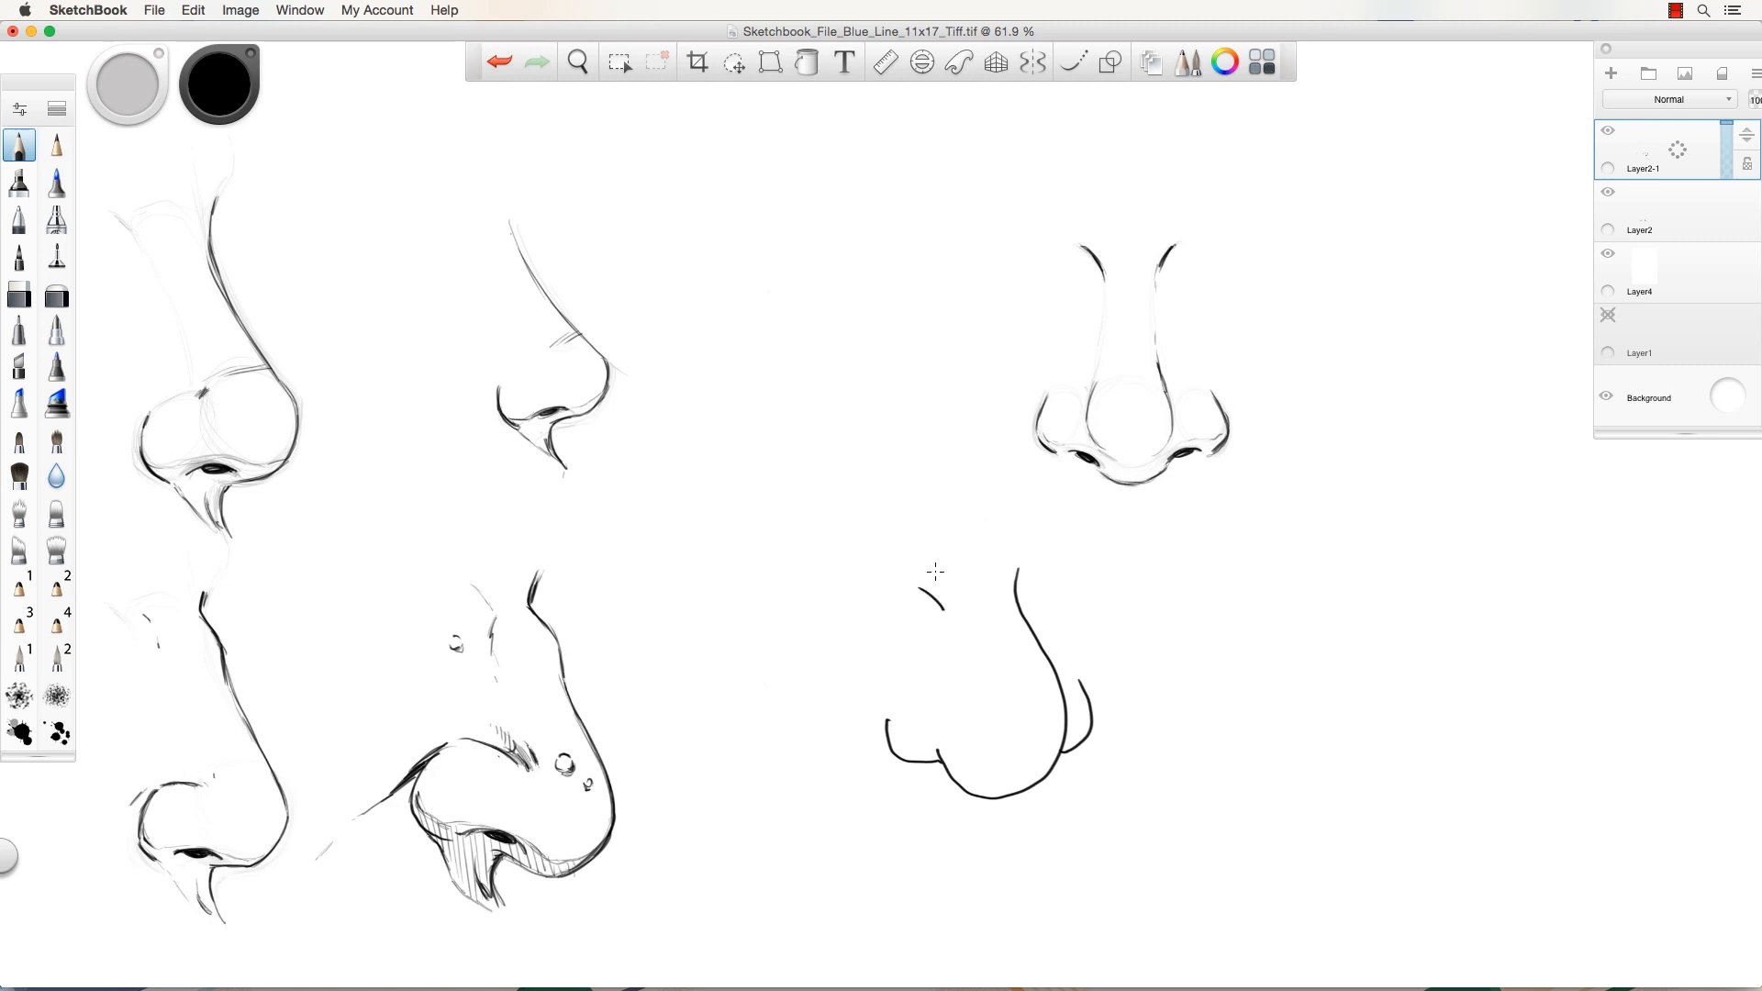
Undo the lower-right nose strokes and darken the front nose's wing and tip contours.
key("super+z")
key("super+z")
key("super+z")
key("super+z")
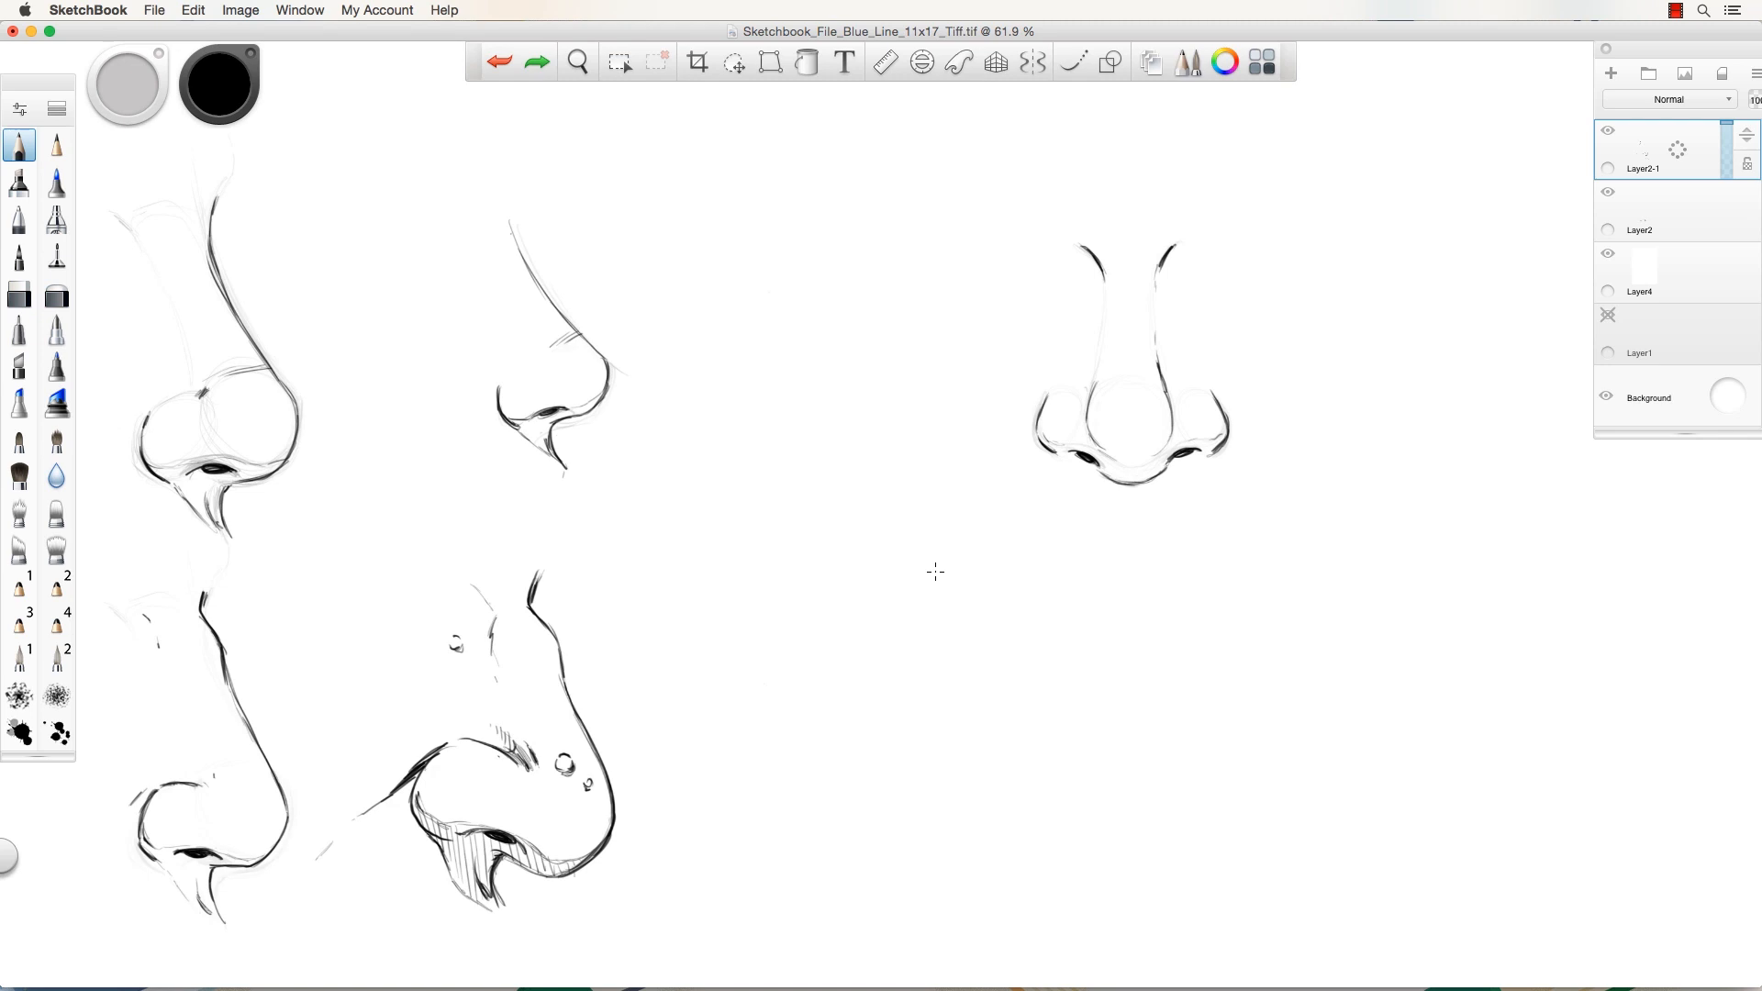
left_click_drag(1104, 281, 1106, 290)
left_click_drag(1212, 394, 1224, 440)
left_click_drag(1056, 454, 1034, 417)
left_click_drag(1106, 472, 1138, 484)
left_click_drag(1164, 387, 1172, 419)
Erase-lighten the front nose's right contour and left bridge line, then darken its right nostril.
key("e")
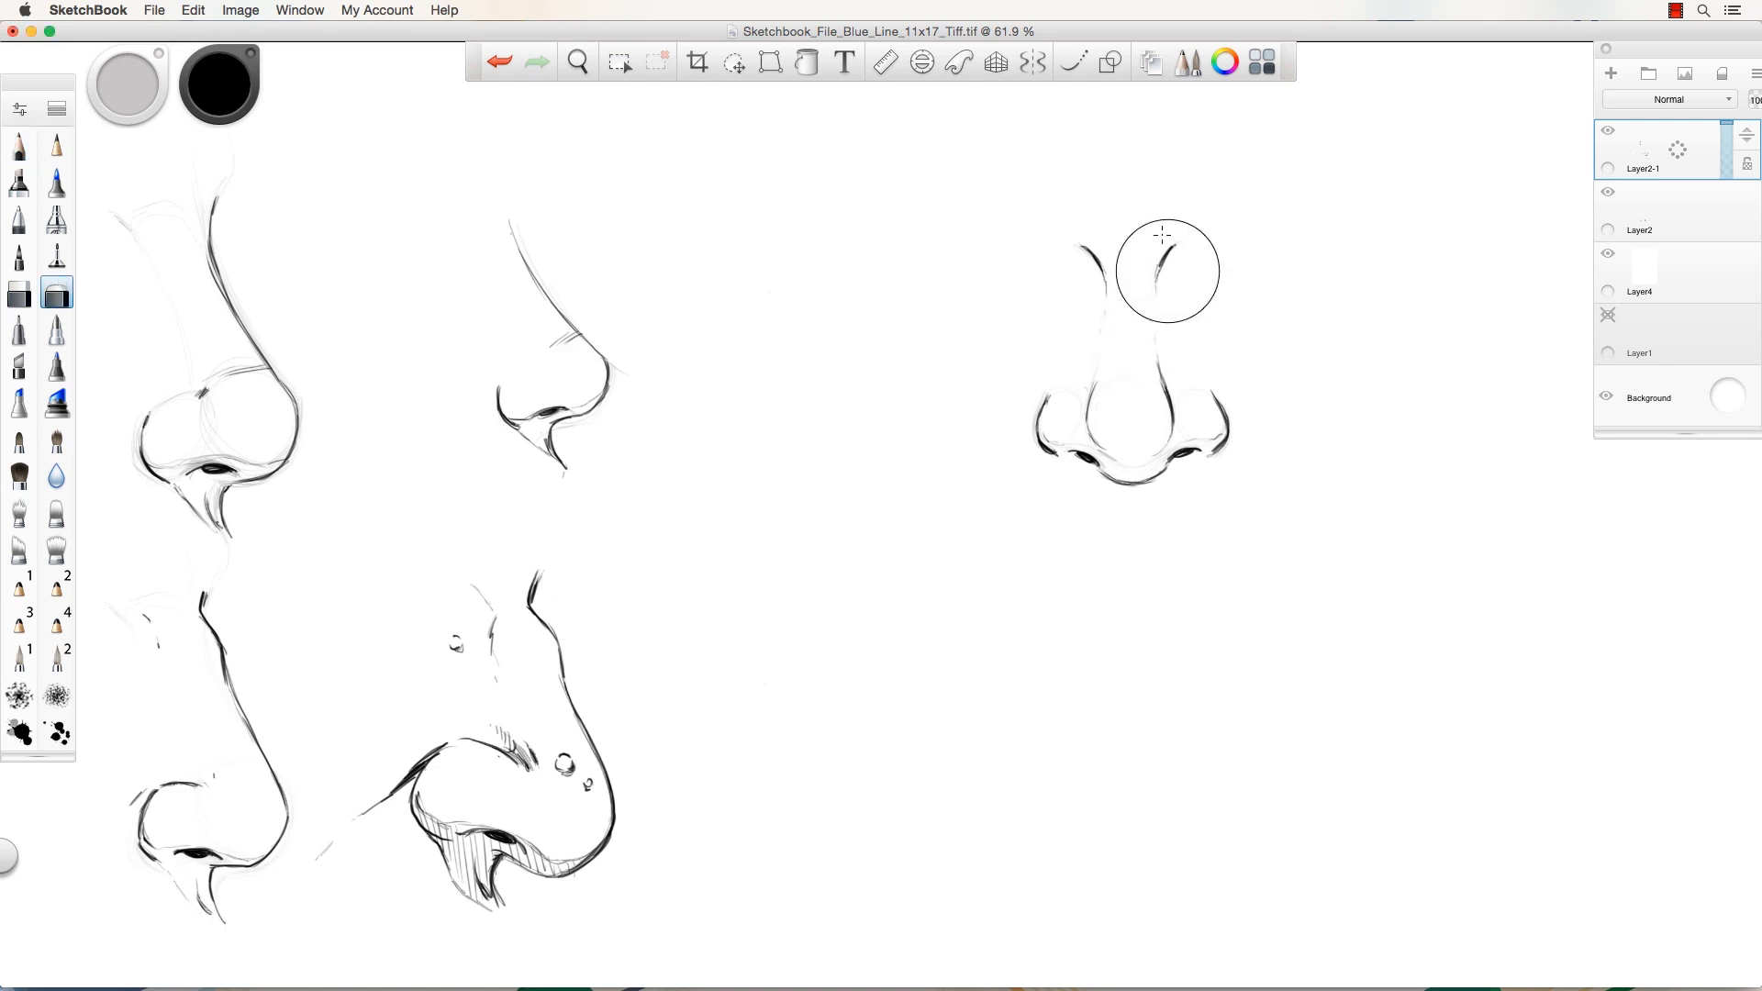
left_click_drag(1163, 403, 1170, 424)
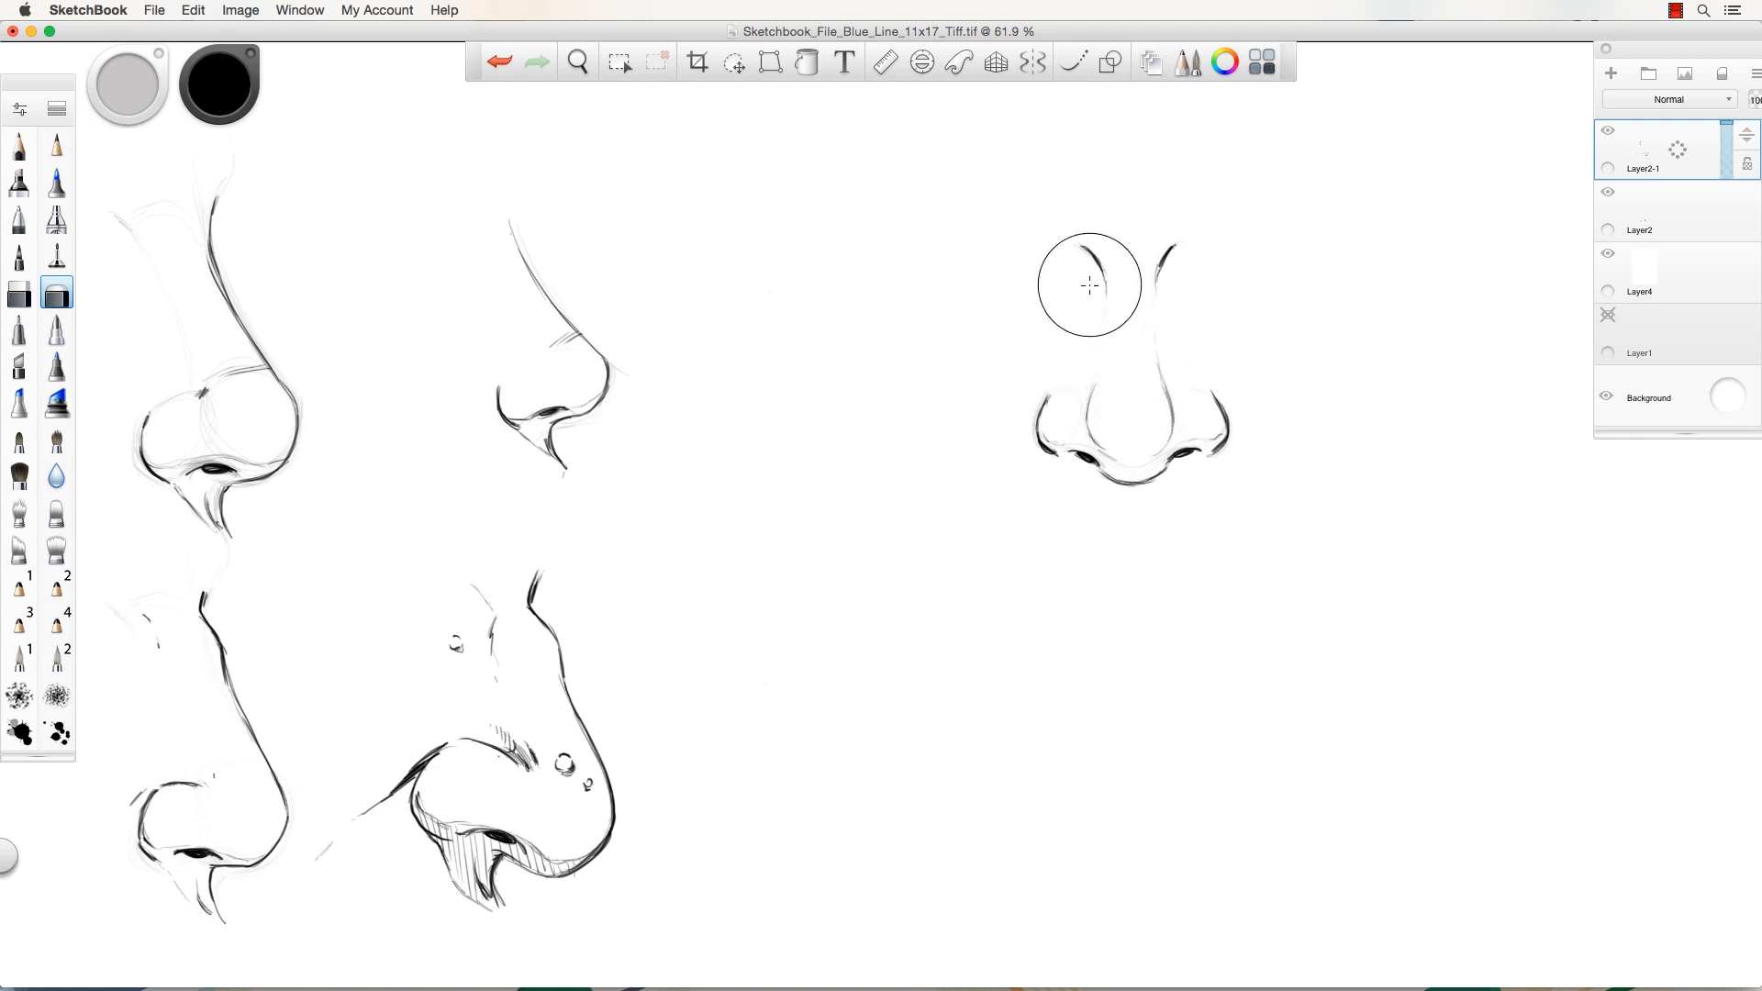
left_click_drag(1101, 341, 1090, 383)
left_click(22, 149)
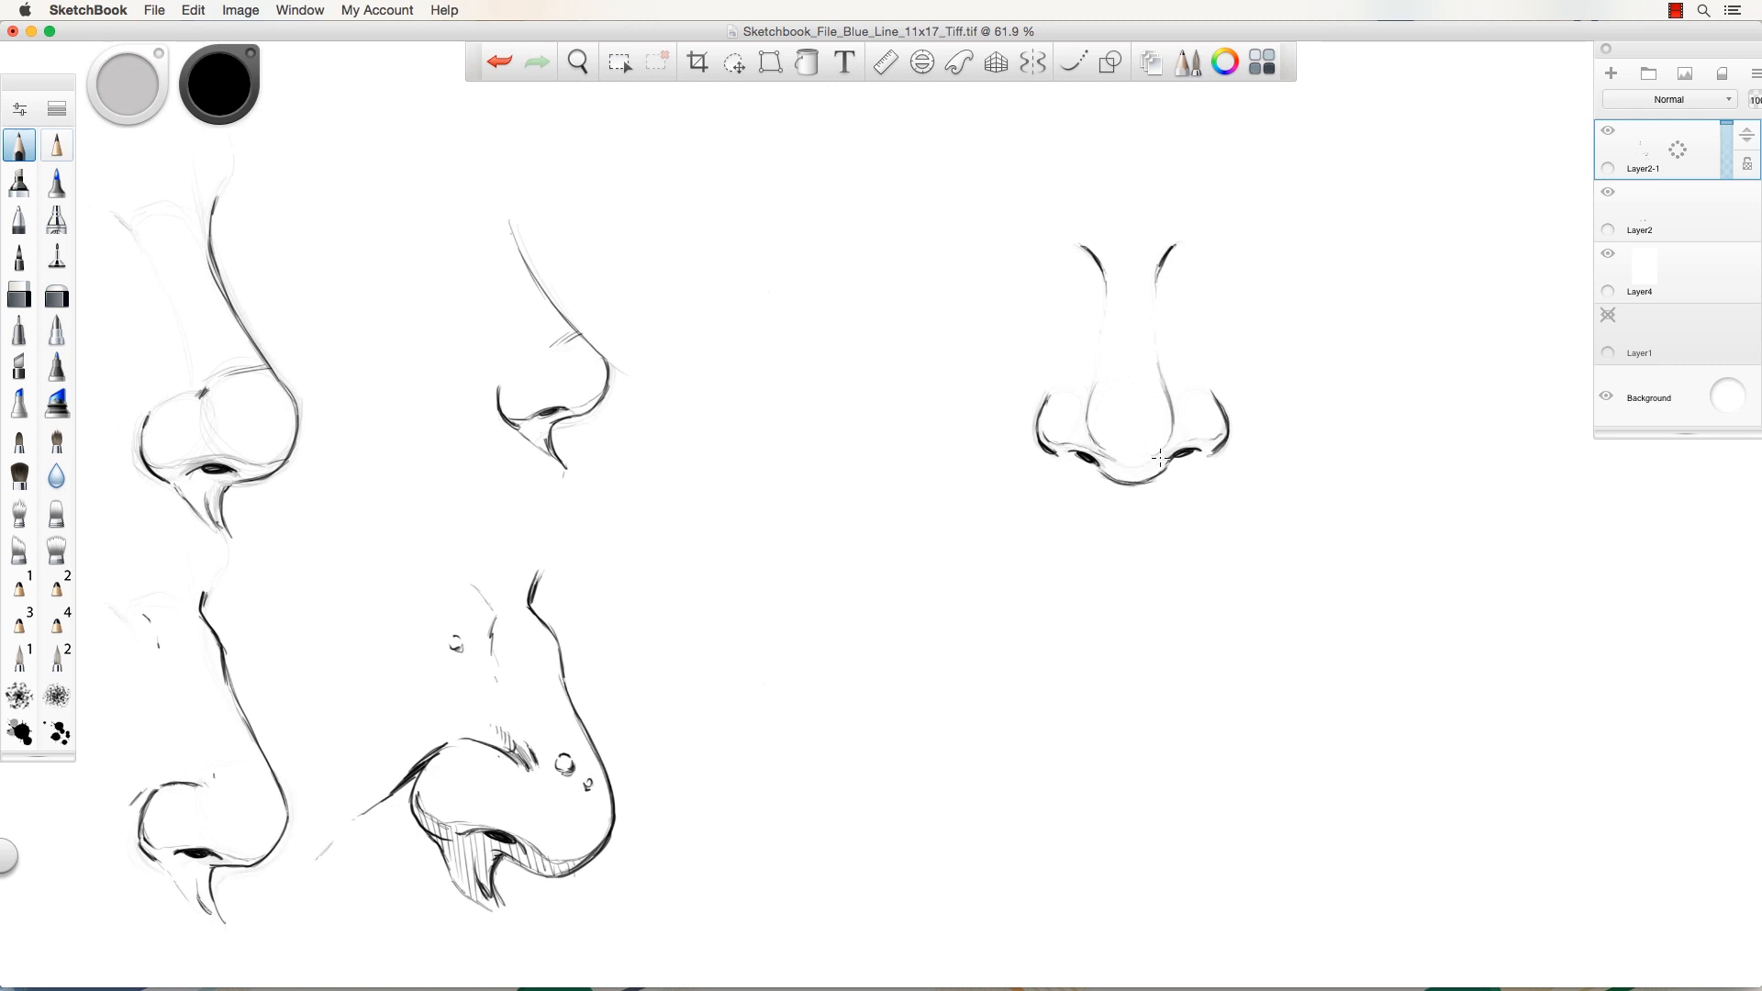
left_click_drag(1159, 457, 1184, 450)
Draw a new nose's base curve and right wing below, scribble-hatching its nostrils dark.
mouse_move(1157, 708)
left_mouse_down()
mouse_move(1124, 740)
mouse_move(1047, 726)
mouse_move(1049, 696)
left_mouse_up()
left_click_drag(1177, 715, 1183, 695)
mouse_move(1048, 699)
left_mouse_down()
mouse_move(1044, 725)
mouse_move(1152, 731)
left_mouse_up()
mouse_move(1070, 682)
left_mouse_down()
mouse_move(1047, 731)
mouse_move(1087, 740)
mouse_move(1043, 740)
mouse_move(1122, 749)
mouse_move(1035, 730)
mouse_move(1107, 672)
mouse_move(1163, 684)
mouse_move(1145, 761)
mouse_move(1045, 700)
mouse_move(1132, 695)
mouse_move(1168, 766)
mouse_move(1023, 712)
mouse_move(936, 612)
mouse_move(960, 706)
mouse_move(1085, 750)
mouse_move(1209, 686)
left_mouse_up()
Add the lower nose's right curve, two short bridge strokes and a darker left nostril.
left_click(57, 294)
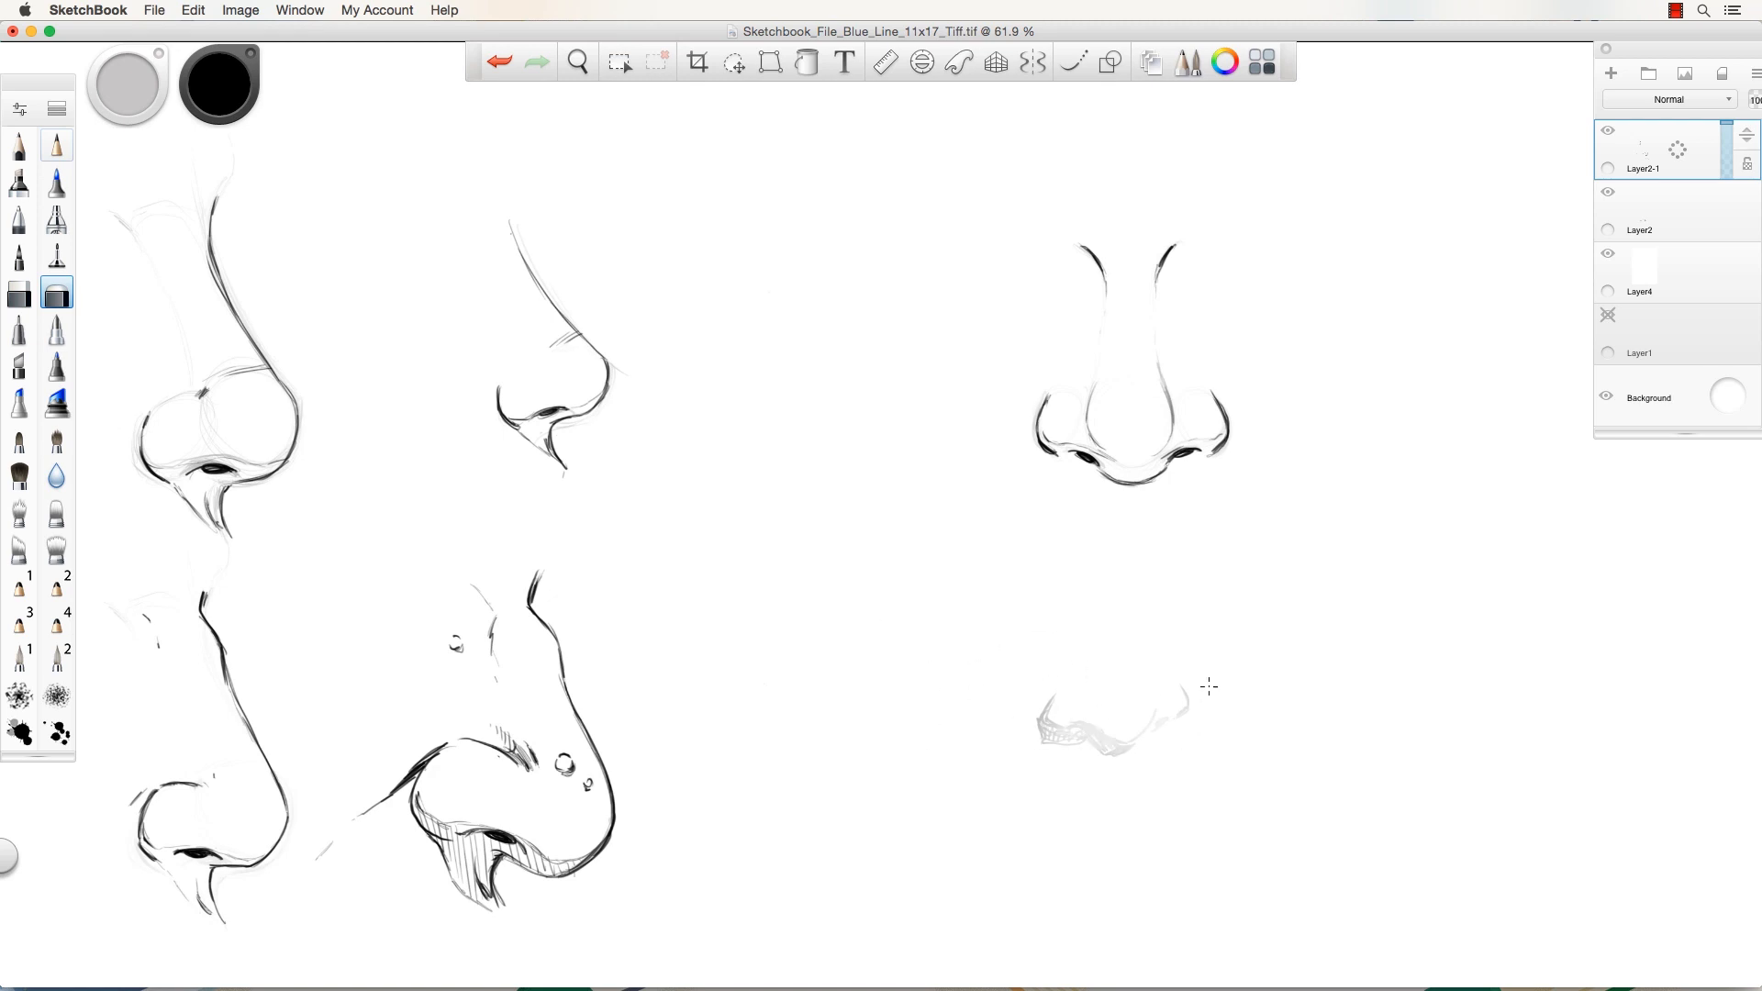
left_click(19, 145)
mouse_move(1134, 742)
left_mouse_down()
mouse_move(1155, 721)
mouse_move(1131, 747)
mouse_move(1052, 694)
mouse_move(1050, 724)
mouse_move(1103, 737)
mouse_move(1189, 713)
mouse_move(1194, 687)
left_mouse_up()
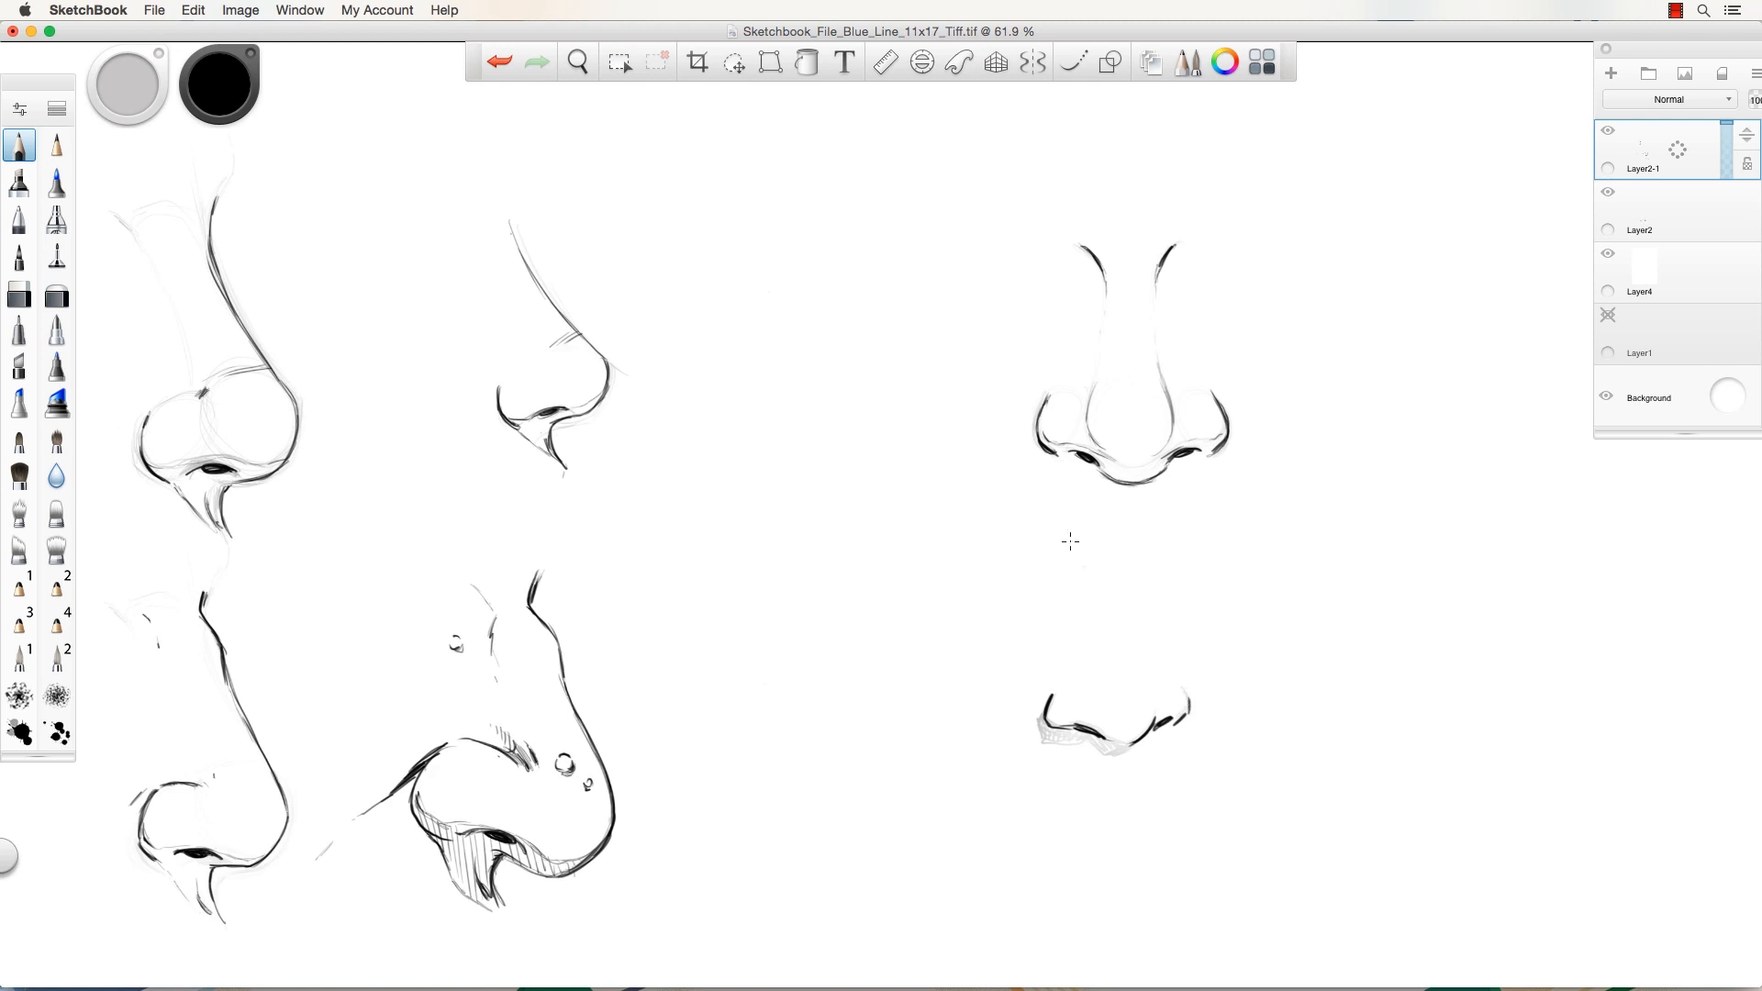
left_click_drag(1150, 535, 1135, 576)
mouse_move(1028, 541)
left_mouse_down()
mouse_move(1065, 561)
mouse_move(1052, 554)
left_mouse_up()
mouse_move(1042, 725)
left_mouse_down()
mouse_move(1084, 745)
mouse_move(1040, 730)
mouse_move(1105, 750)
mouse_move(1139, 738)
mouse_move(1091, 740)
left_mouse_up()
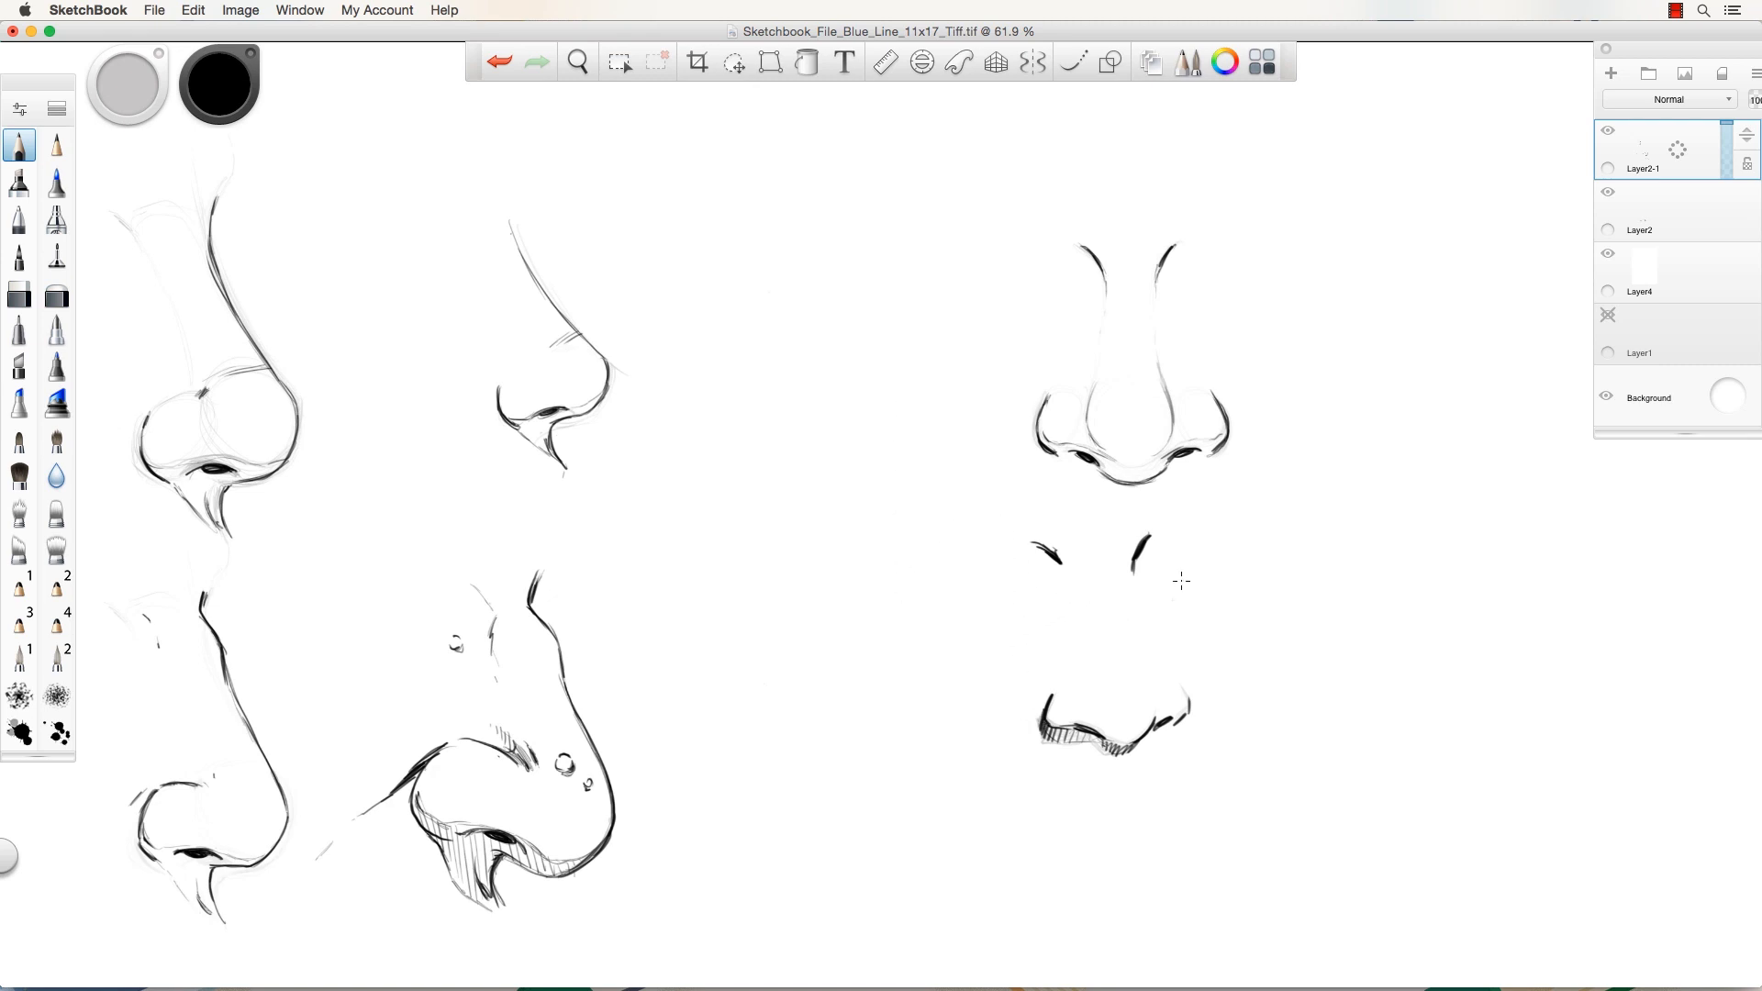
Touch up the lower nose's right end, undoing a stray arrow and ellipse.
left_click_drag(1225, 555, 1172, 627)
key("super+z")
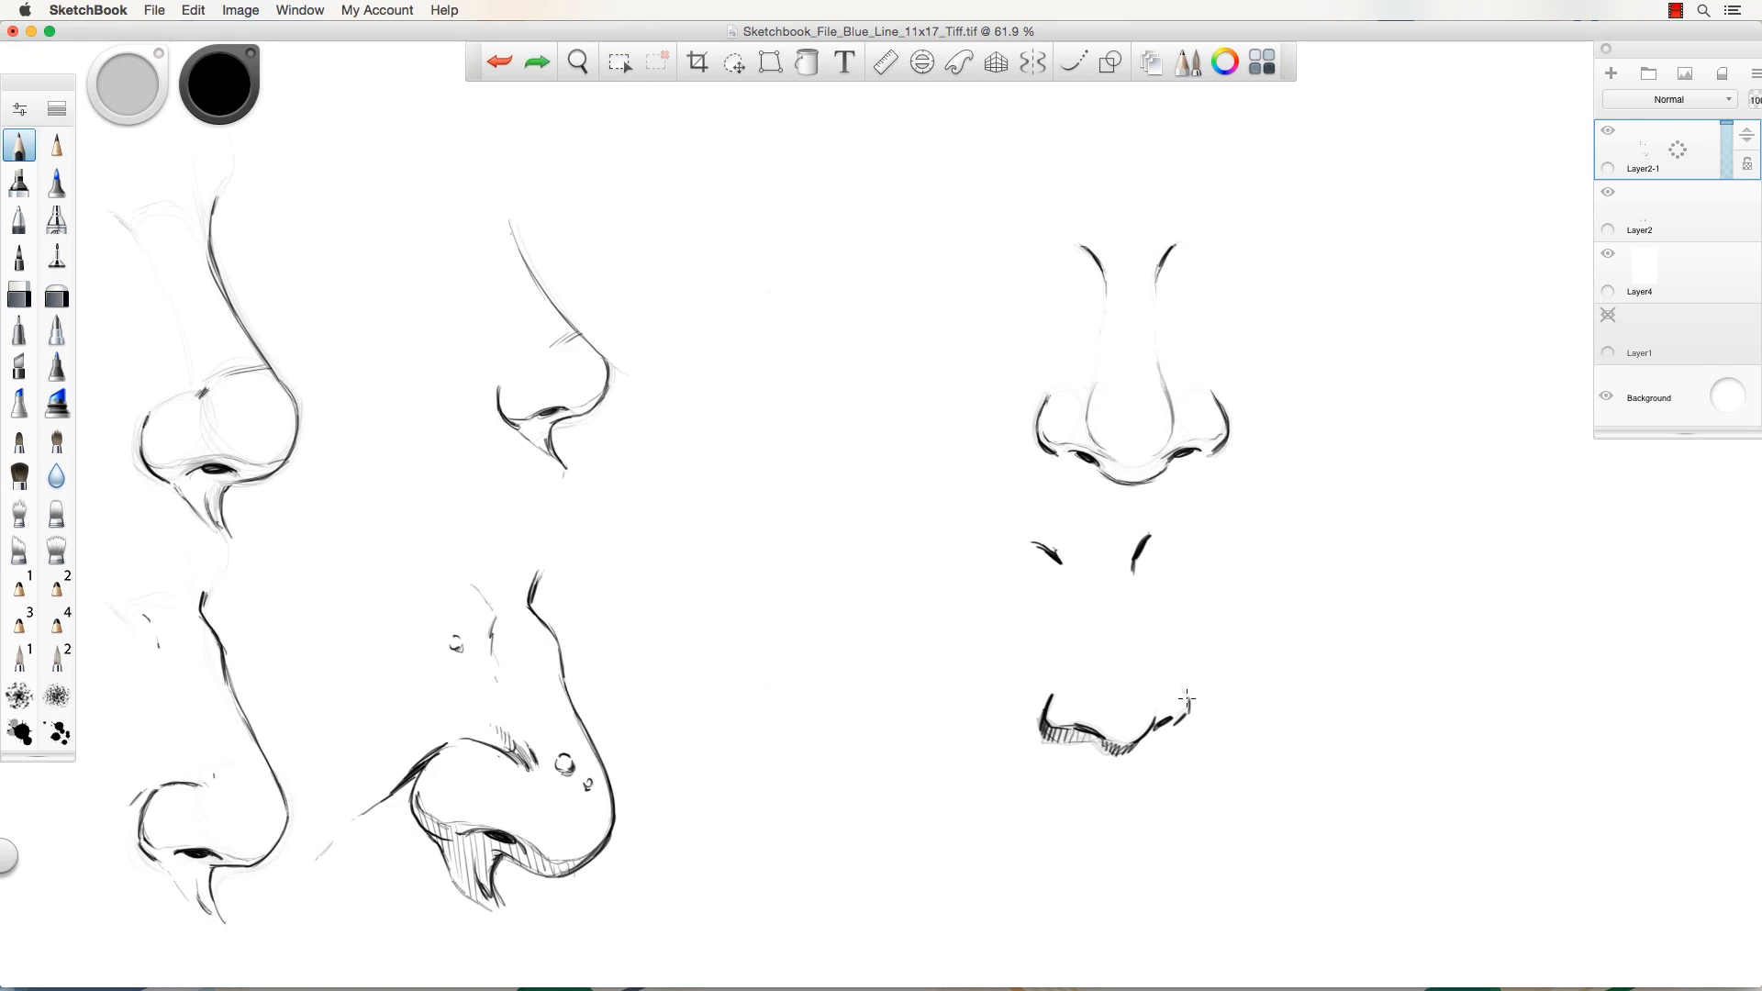
left_click_drag(1185, 687, 1188, 706)
mouse_move(1020, 335)
left_mouse_down()
mouse_move(1152, 186)
mouse_move(1000, 422)
mouse_move(1008, 323)
left_mouse_up()
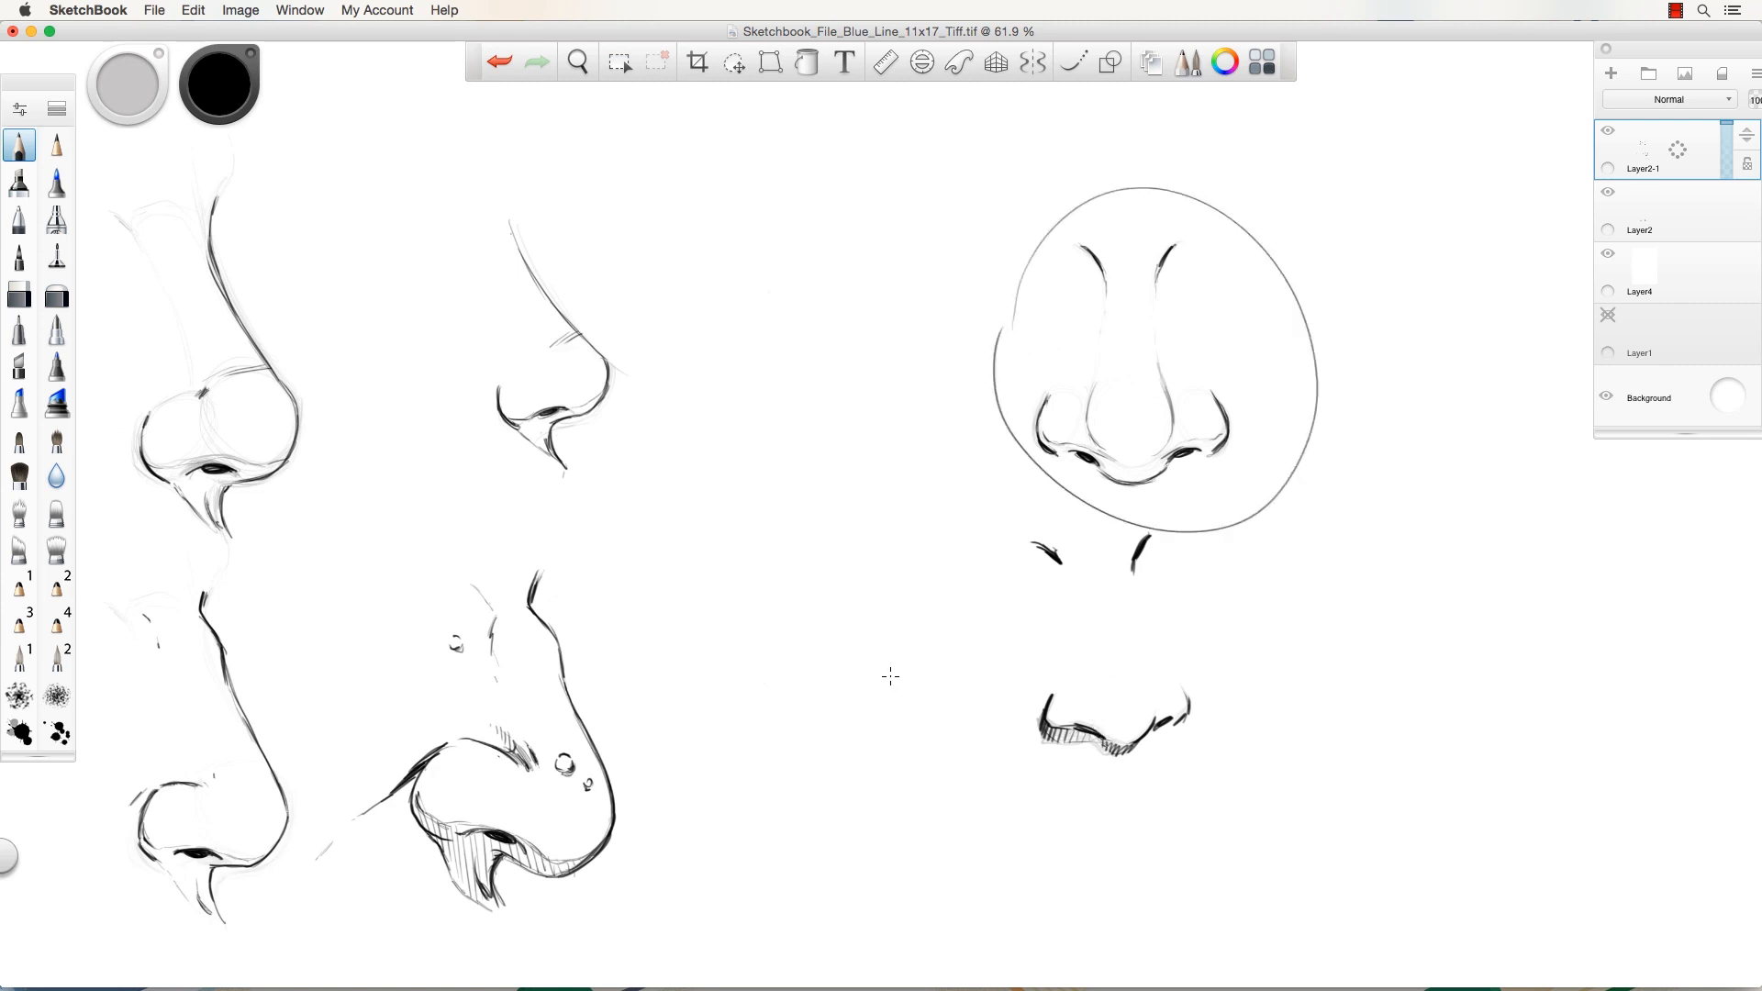
key("super+z")
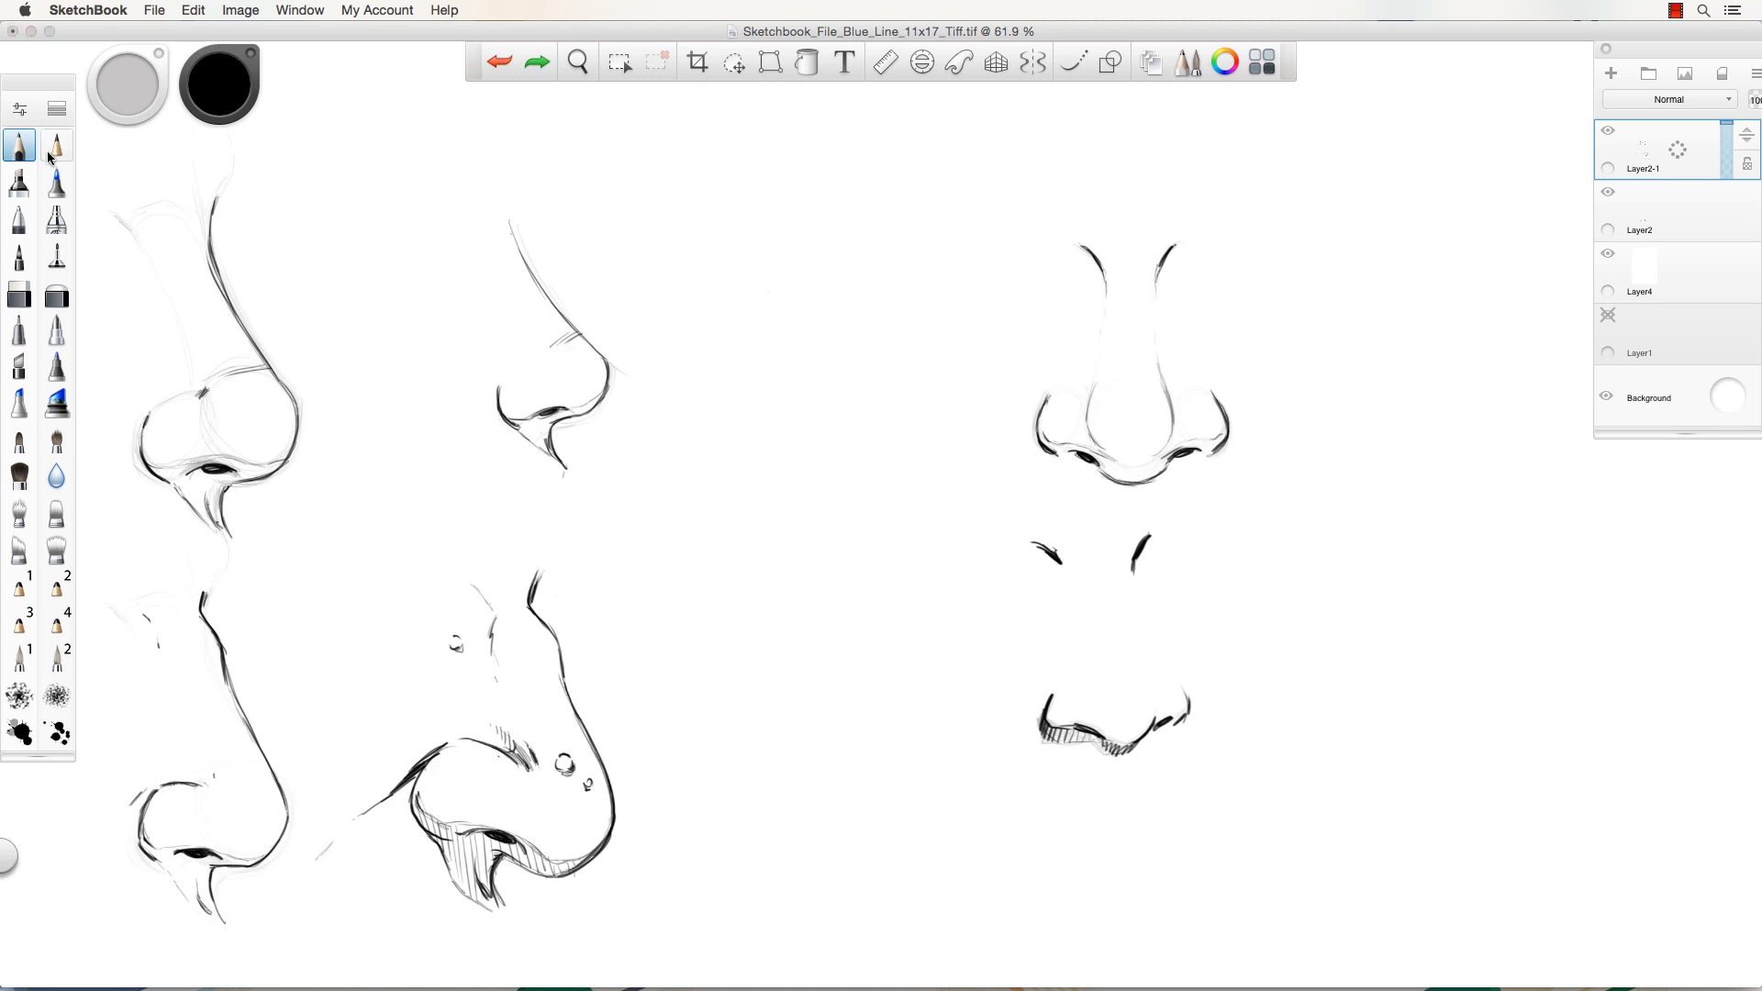
Lasso the small lower nose and its bridge strokes, delete them, and reselect the pencil.
left_click(619, 61)
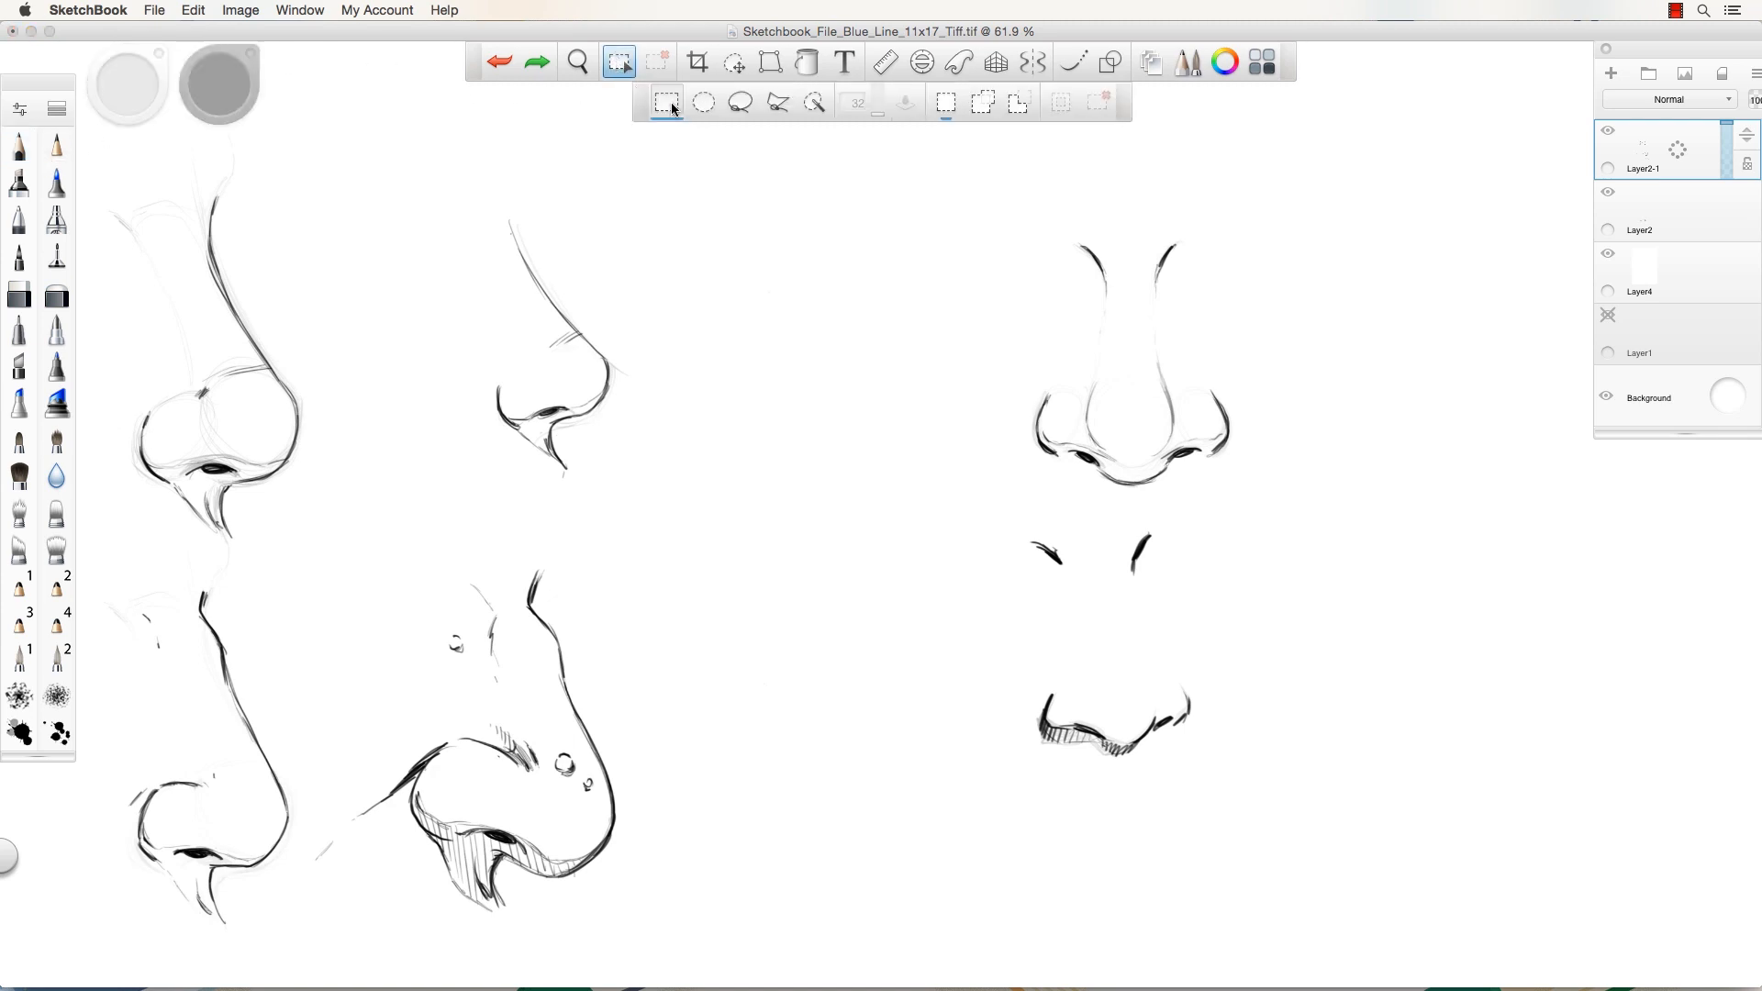
left_click(740, 102)
mouse_move(998, 610)
left_mouse_down()
mouse_move(1252, 678)
mouse_move(929, 647)
left_mouse_up()
key("Delete")
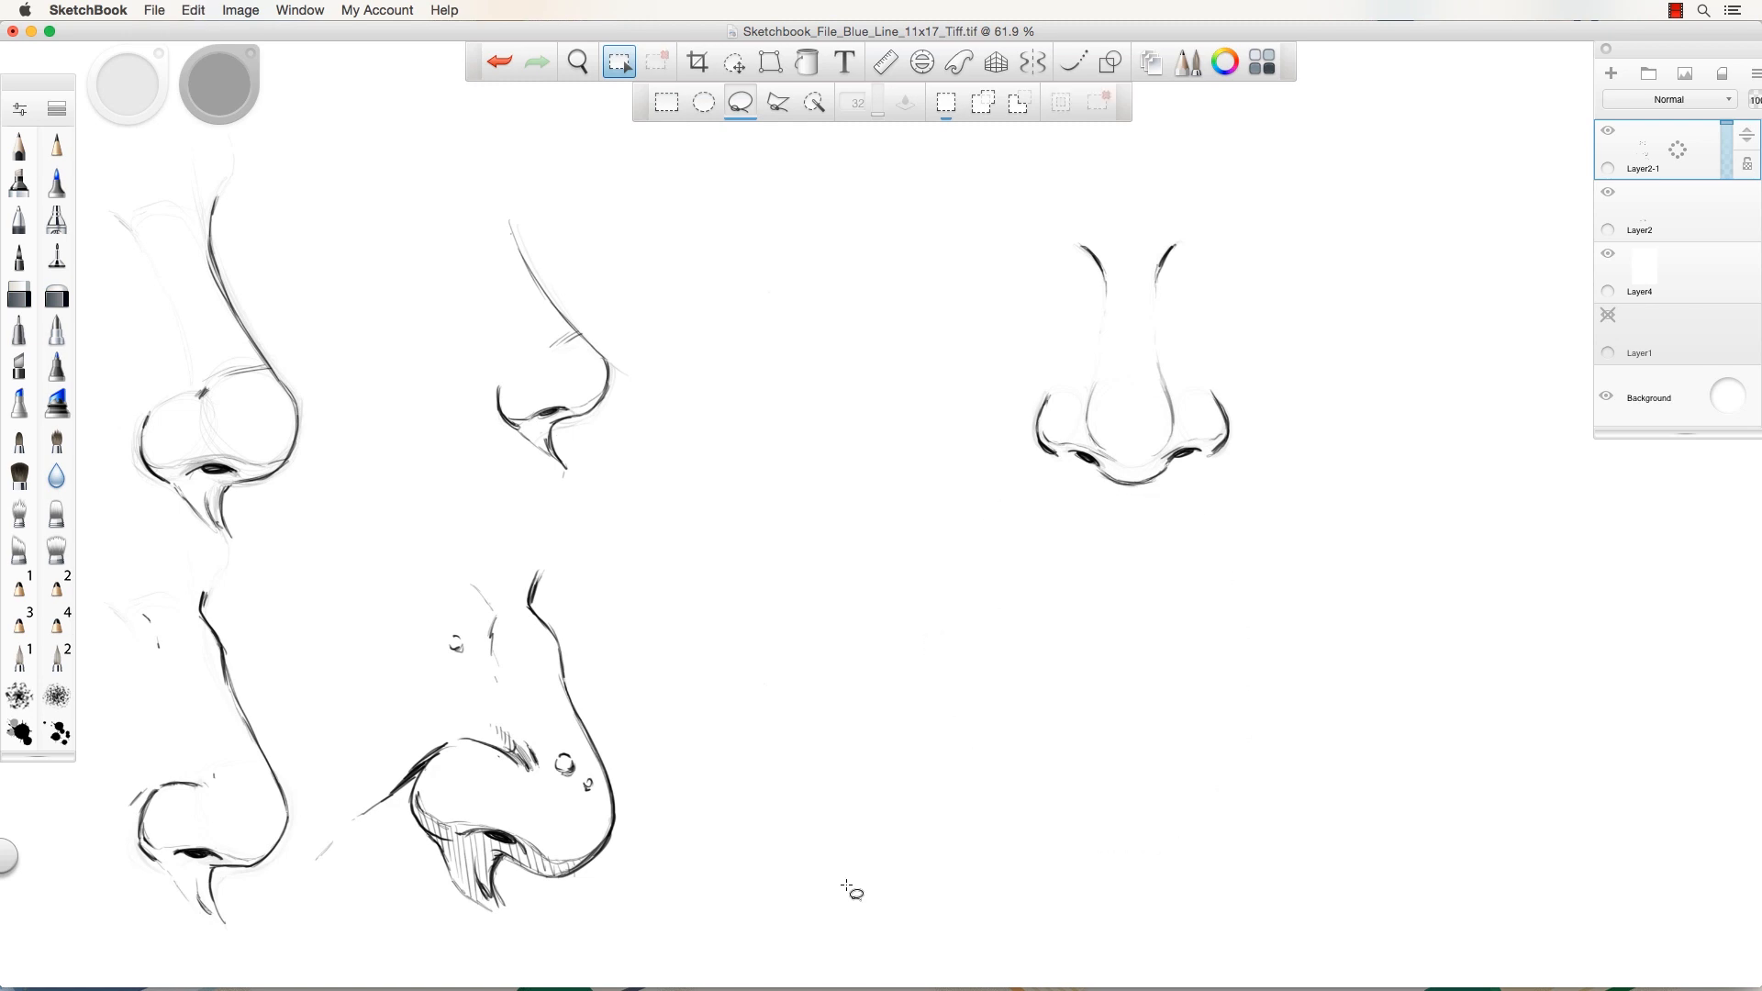
left_click(20, 145)
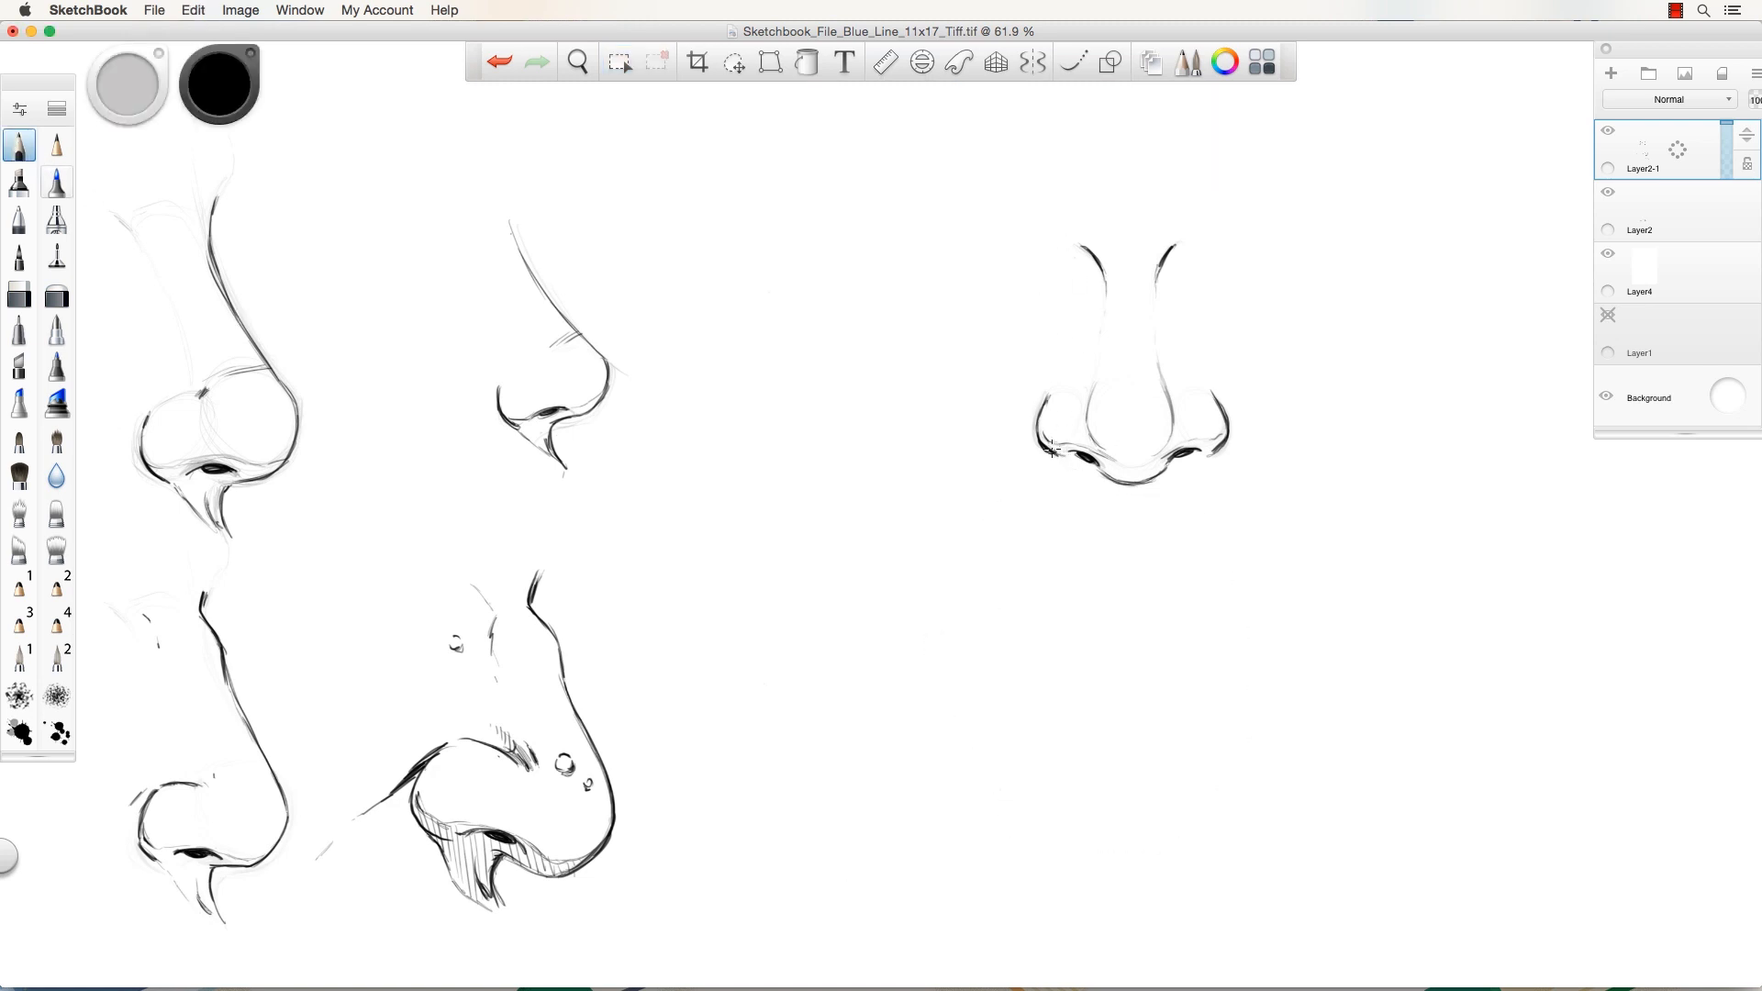
Hatch under the upper-right nose's nostrils and add tick marks across its bridge.
mouse_move(1049, 450)
left_mouse_down()
mouse_move(1143, 504)
mouse_move(1211, 457)
left_mouse_up()
mouse_move(1060, 458)
left_mouse_down()
mouse_move(1151, 494)
mouse_move(1199, 450)
left_mouse_up()
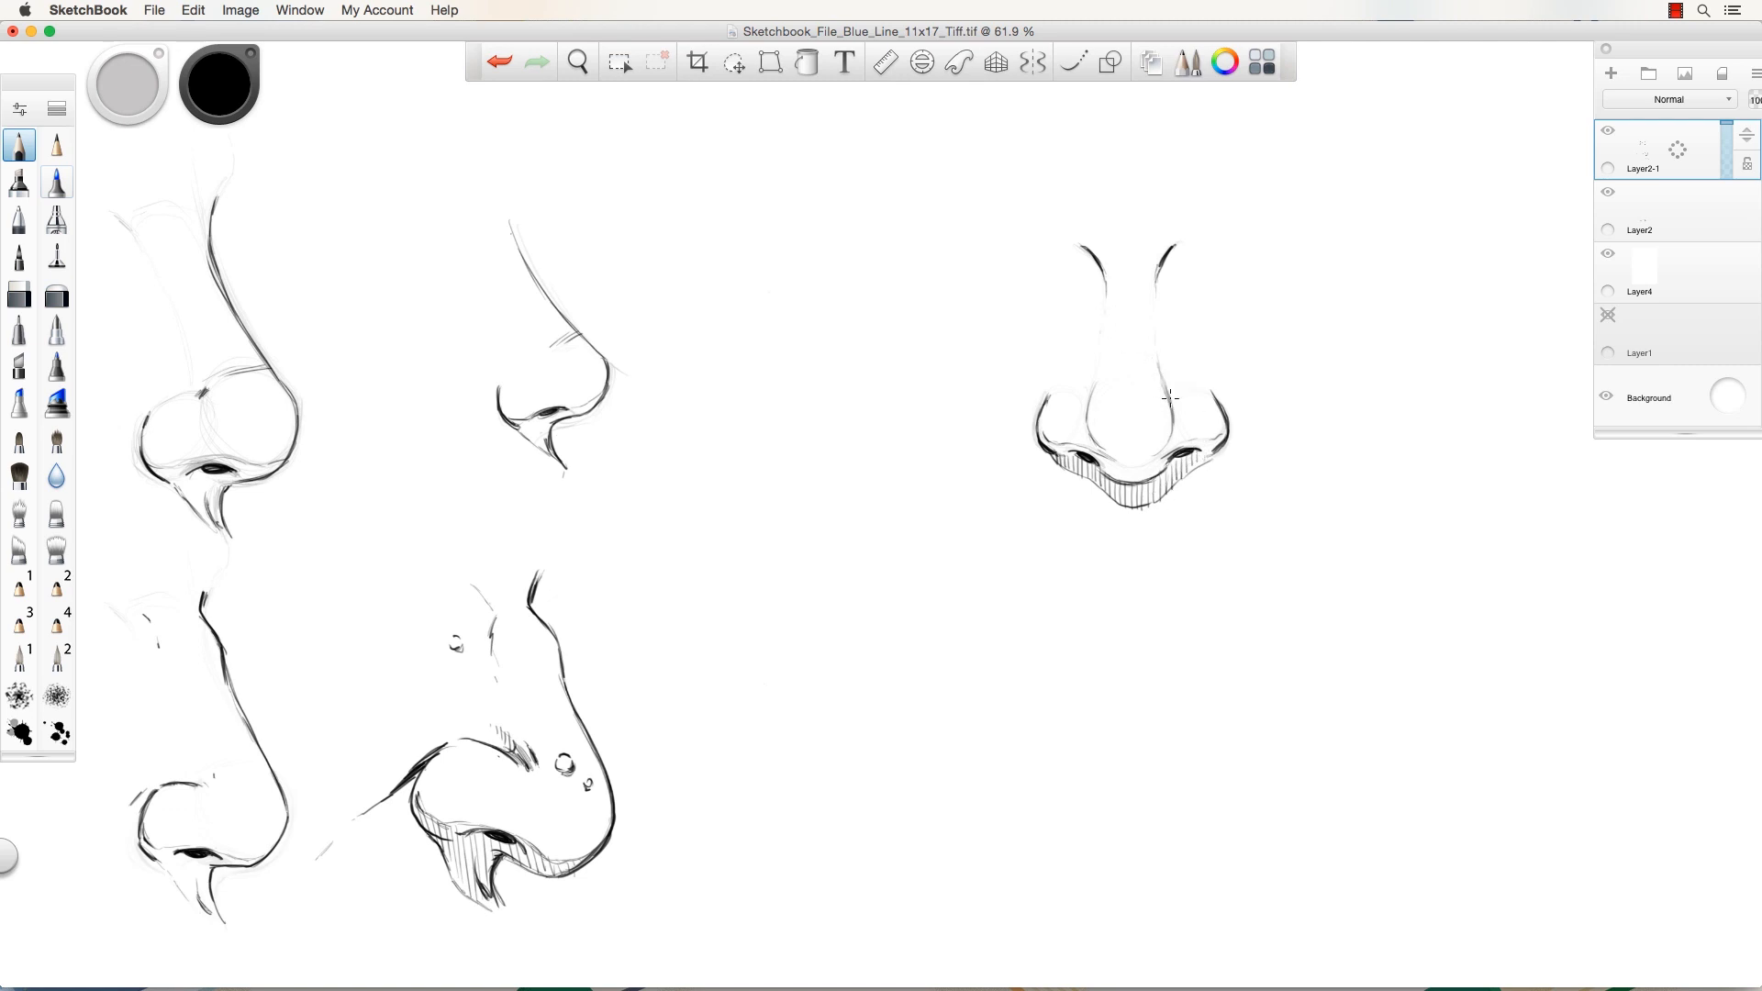
mouse_move(1165, 389)
left_mouse_down()
mouse_move(1161, 402)
mouse_move(1104, 375)
left_mouse_up()
left_click_drag(1117, 365, 1141, 376)
Pan the page up and start the tip curve of a new nose below.
key("space")
left_click_drag(1038, 767, 1015, 643)
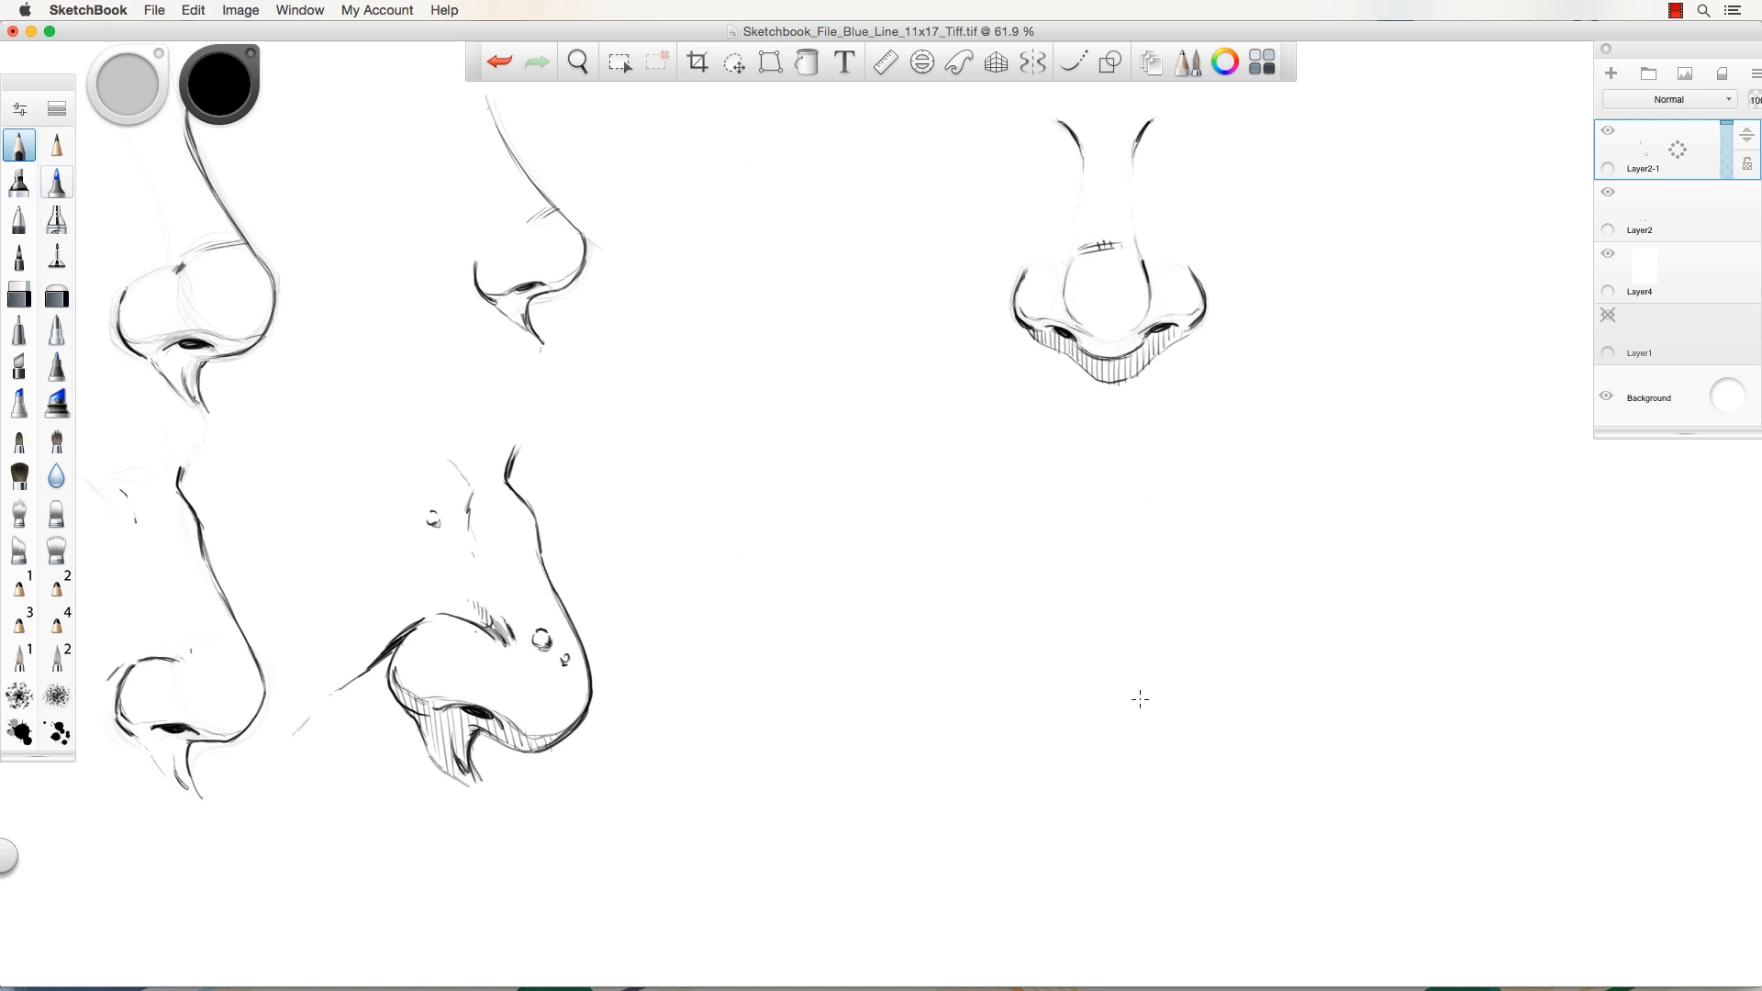
mouse_move(1144, 696)
left_mouse_down()
mouse_move(1083, 706)
mouse_move(1101, 719)
mouse_move(1075, 696)
mouse_move(1105, 721)
mouse_move(1082, 706)
mouse_move(1122, 720)
mouse_move(1142, 702)
mouse_move(1079, 705)
left_mouse_up()
Sketch the new lower nose's tip curve and left and right nostril wings.
mouse_move(1080, 707)
left_mouse_down()
mouse_move(1063, 707)
mouse_move(1164, 699)
mouse_move(1065, 705)
mouse_move(1081, 707)
left_mouse_up()
left_click_drag(1037, 698, 1048, 709)
mouse_move(1175, 705)
left_mouse_down()
mouse_move(1181, 667)
mouse_move(1188, 688)
left_mouse_up()
left_click_drag(1043, 680, 1045, 705)
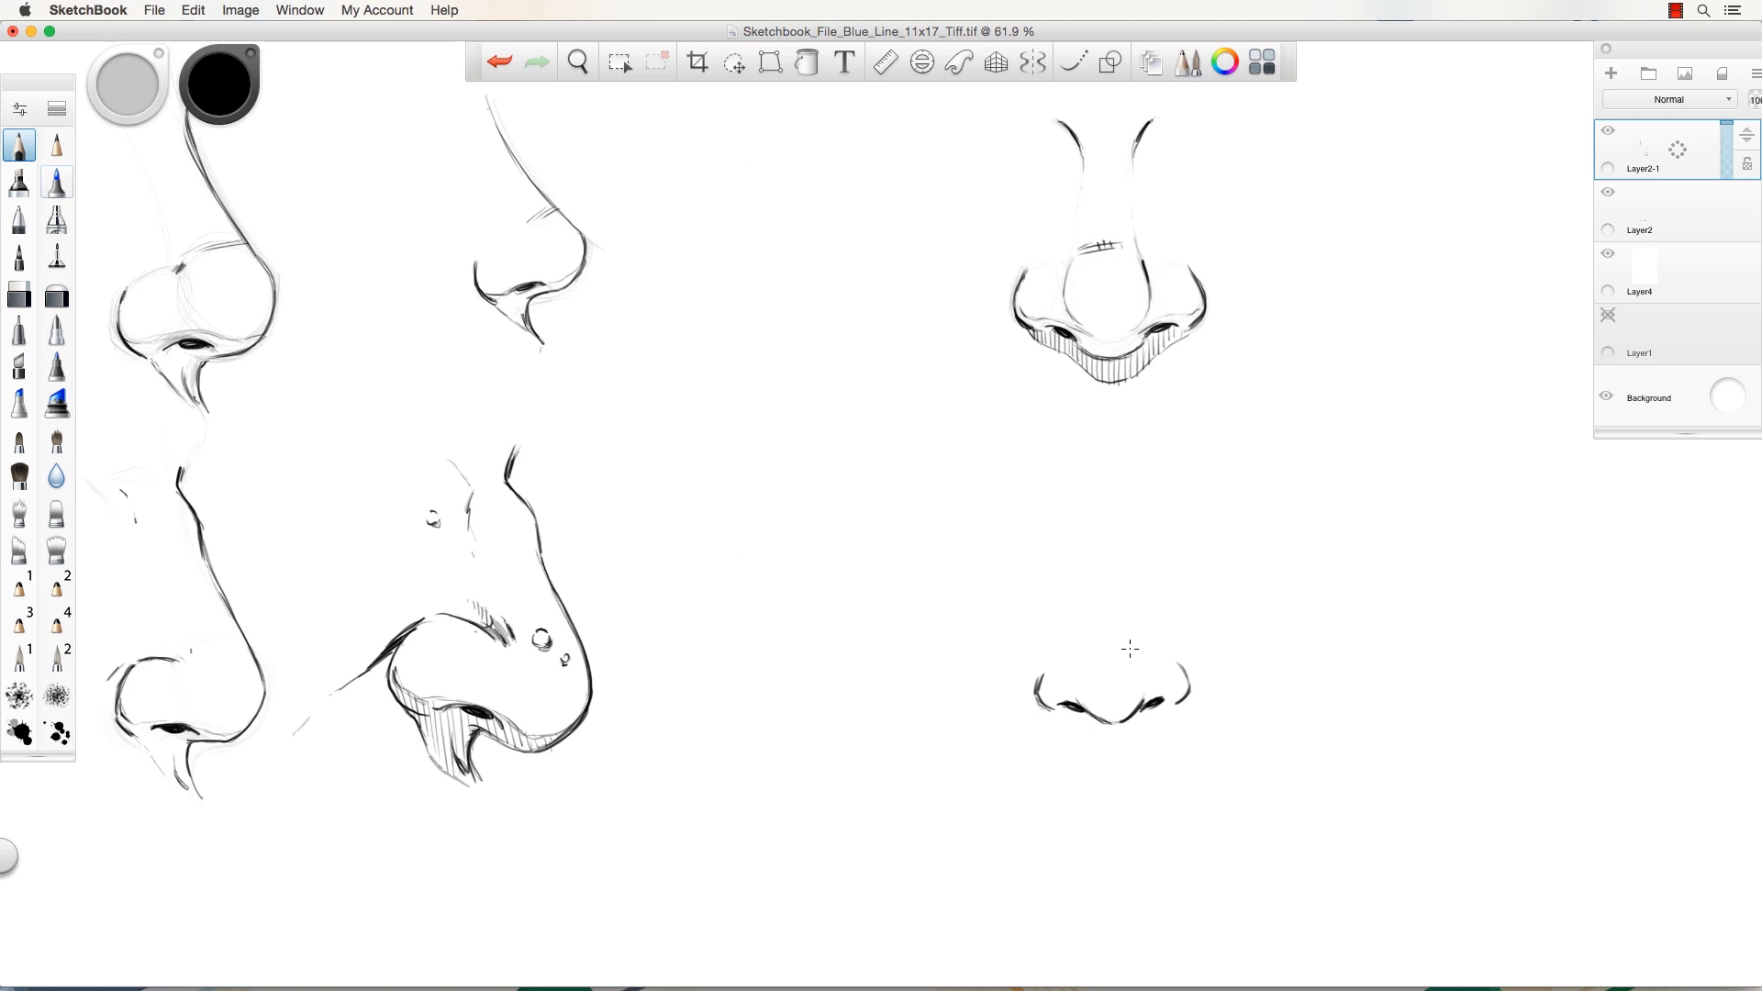
mouse_move(1135, 645)
left_mouse_down()
mouse_move(1139, 687)
mouse_move(1083, 694)
mouse_move(1136, 666)
mouse_move(1086, 700)
mouse_move(1147, 661)
mouse_move(1080, 683)
mouse_move(1135, 698)
mouse_move(1094, 650)
mouse_move(1108, 715)
mouse_move(1116, 638)
mouse_move(1089, 715)
mouse_move(1182, 677)
mouse_move(1156, 661)
mouse_move(1149, 693)
mouse_move(1045, 685)
mouse_move(1068, 683)
mouse_move(1054, 661)
mouse_move(1039, 686)
mouse_move(1084, 691)
mouse_move(1051, 702)
mouse_move(1082, 714)
mouse_move(1106, 654)
mouse_move(1151, 700)
mouse_move(1132, 716)
mouse_move(1171, 700)
mouse_move(1128, 720)
left_mouse_up()
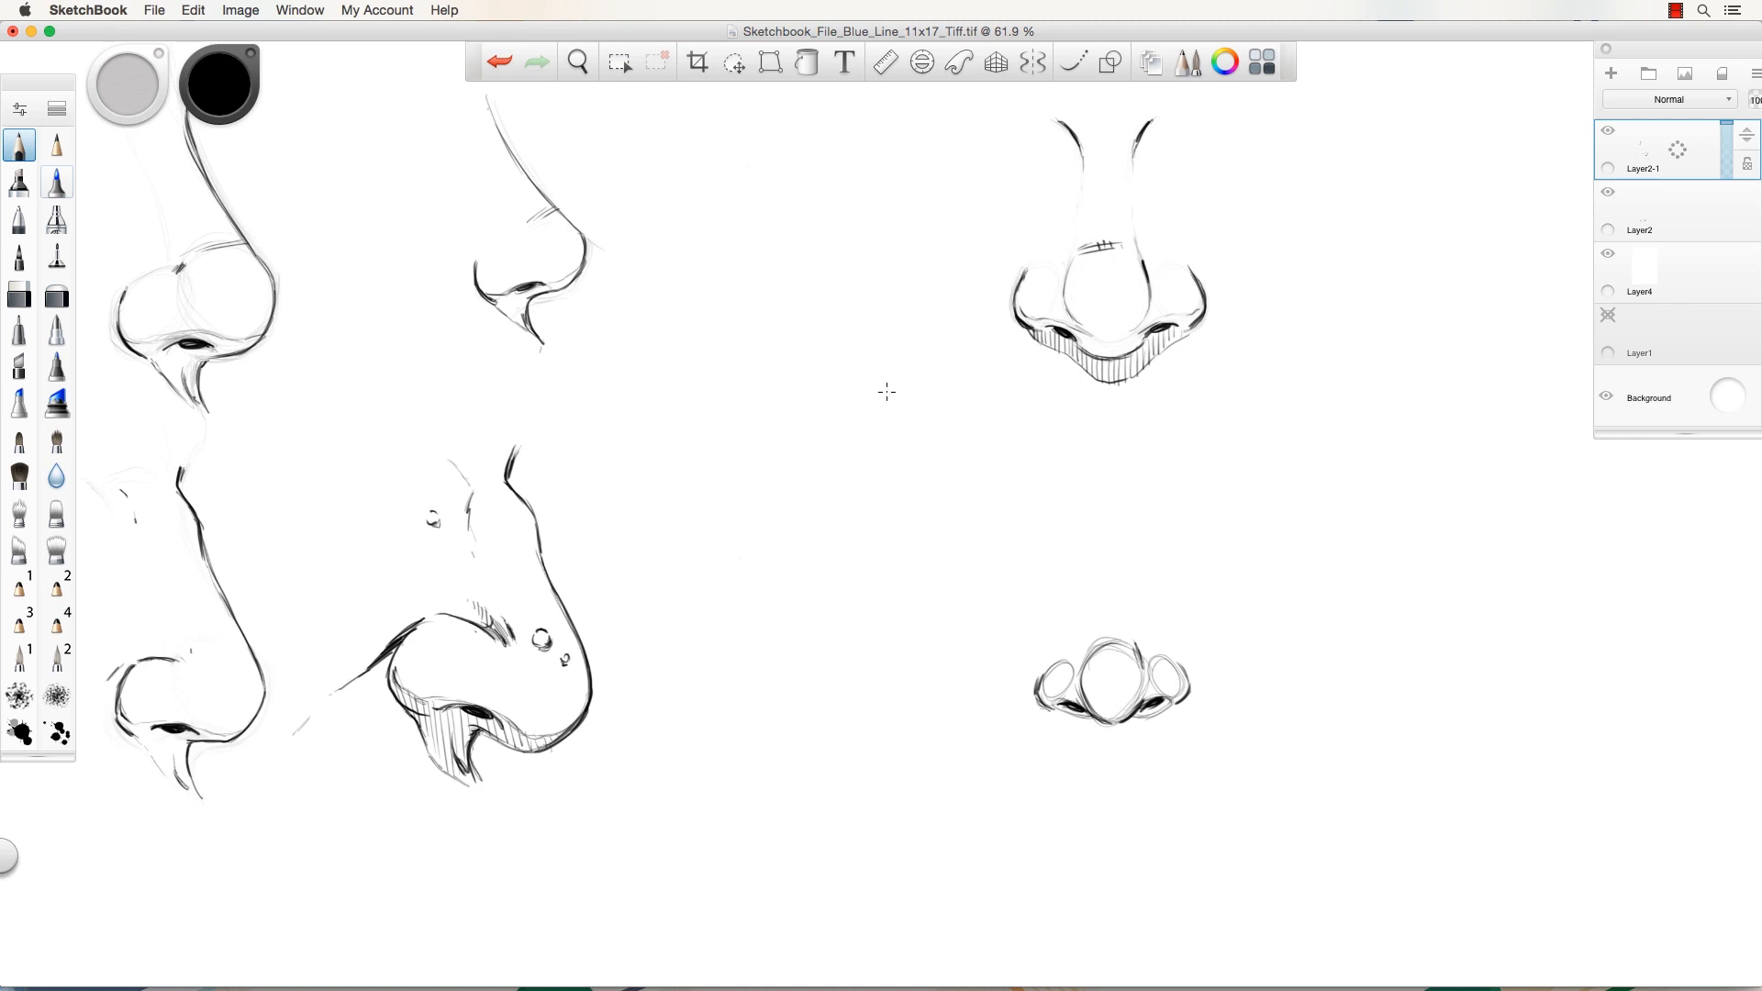
Add the new nose's bridge line, darken both nostril edges and stroke beneath the tip.
mouse_move(1125, 624)
left_mouse_down()
mouse_move(1140, 654)
mouse_move(1124, 611)
mouse_move(1137, 541)
mouse_move(1074, 549)
mouse_move(1134, 574)
left_mouse_up()
left_click_drag(1143, 535, 1133, 554)
left_click_drag(1048, 669, 1040, 682)
left_click_drag(1179, 664, 1190, 684)
left_click_drag(1123, 727, 1117, 762)
Fade the lower nose to a guide with the Soft Eraser and zoom in slightly.
left_click(57, 295)
mouse_move(1072, 532)
left_mouse_down()
mouse_move(1127, 696)
mouse_move(1174, 774)
mouse_move(1190, 711)
mouse_move(1086, 700)
mouse_move(1039, 594)
mouse_move(1092, 513)
mouse_move(1163, 572)
mouse_move(1145, 543)
mouse_move(1053, 515)
mouse_move(1034, 553)
mouse_move(1114, 546)
mouse_move(1105, 590)
left_mouse_up()
key("space")
left_click_drag(1022, 521, 1053, 582)
Ink the faint lower nose's tip, both nostril wings, bridge and ball top in dark pencil.
left_click(20, 145)
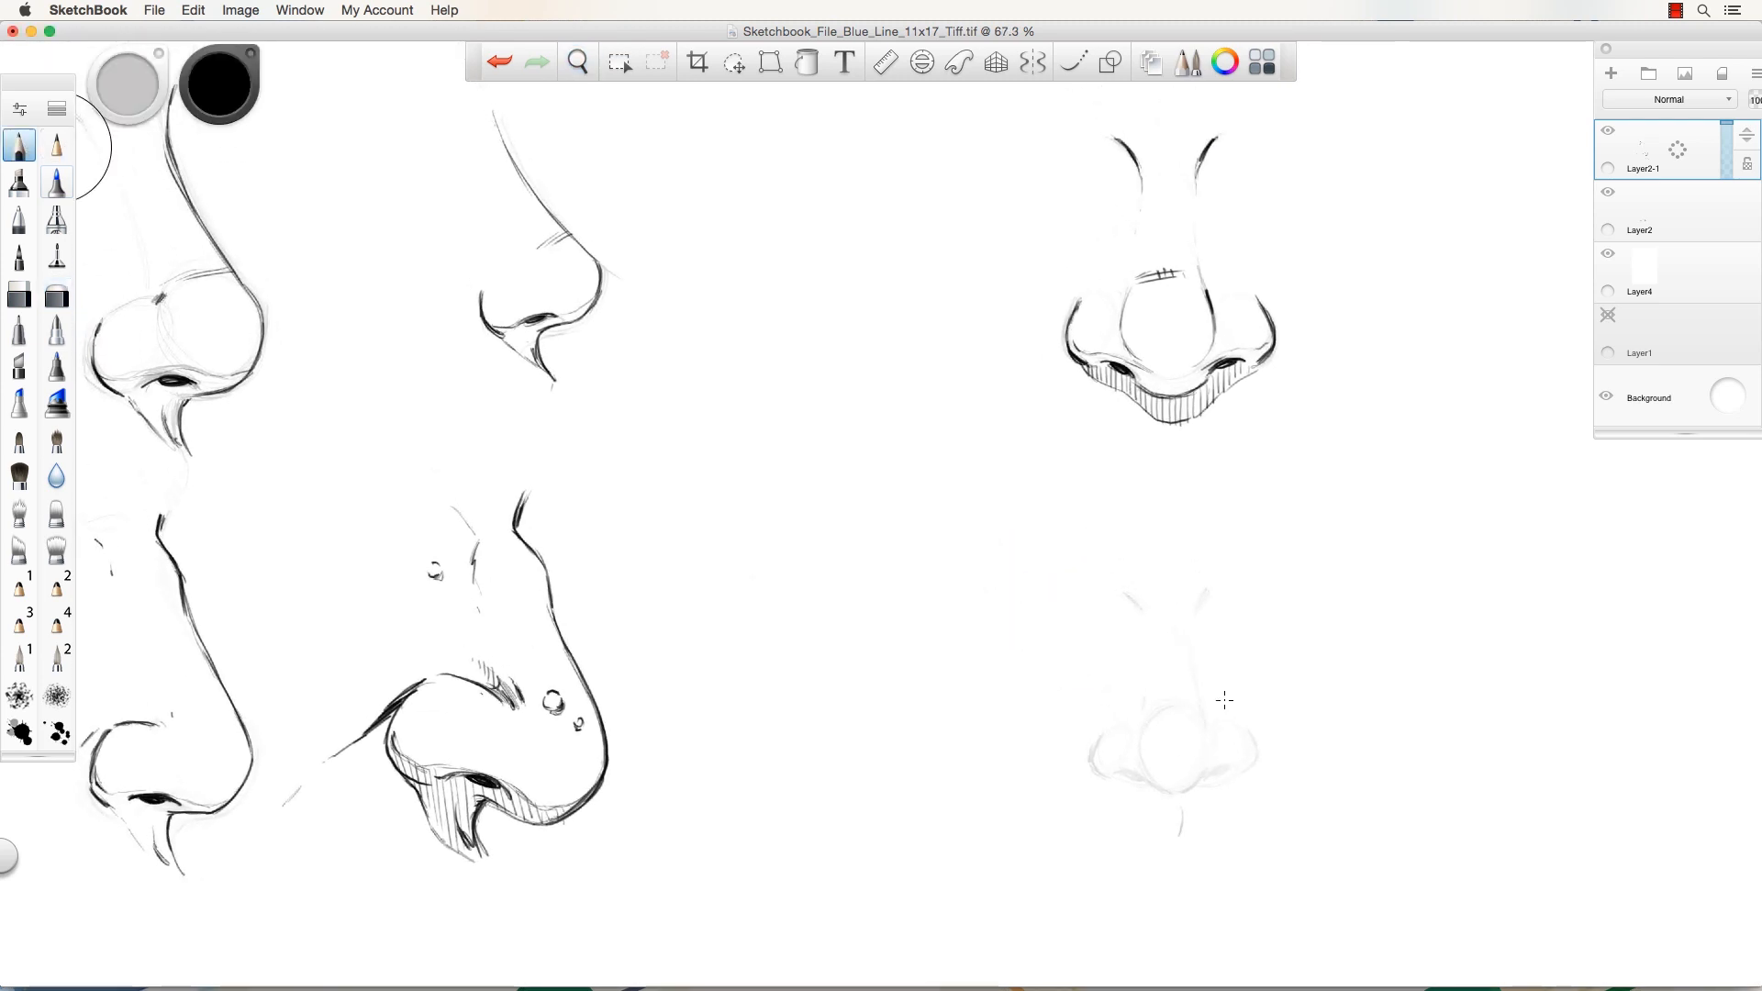
mouse_move(1204, 776)
left_mouse_down()
mouse_move(1180, 797)
mouse_move(1142, 776)
mouse_move(1228, 769)
mouse_move(1118, 773)
mouse_move(1138, 776)
left_mouse_up()
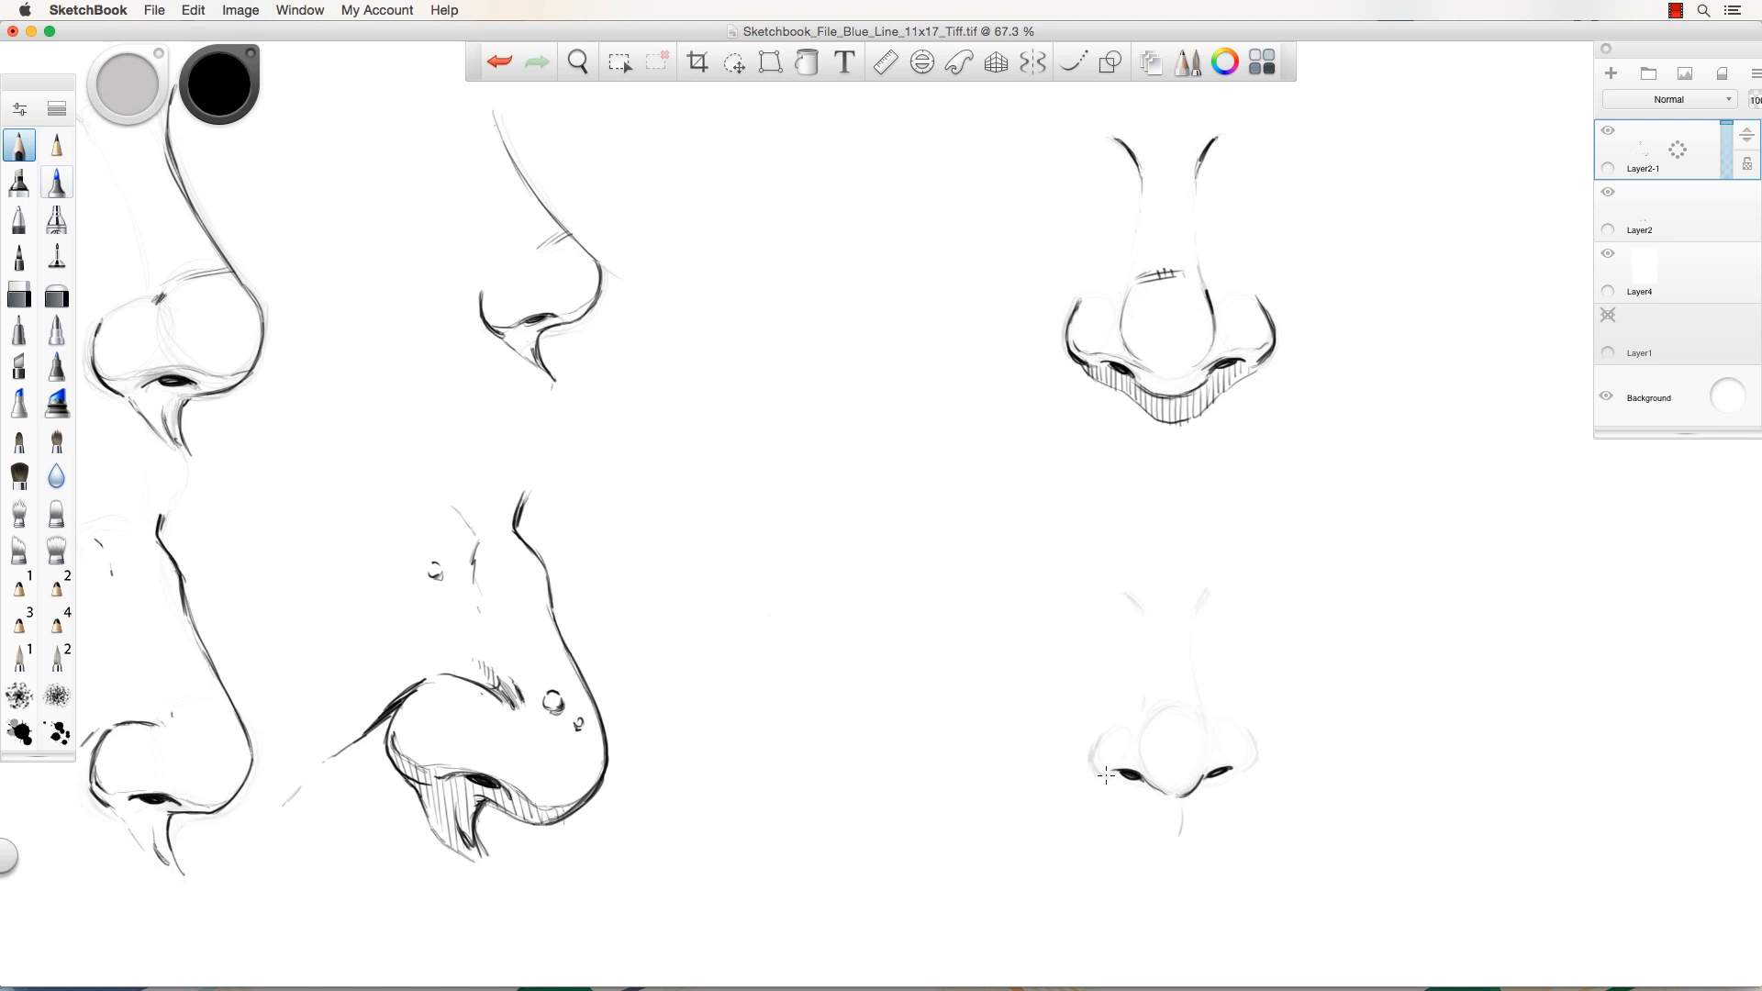
left_click_drag(1107, 775, 1100, 727)
left_click_drag(1244, 773, 1250, 748)
left_click_drag(1194, 717, 1209, 740)
mouse_move(1209, 586)
left_mouse_down()
mouse_move(1196, 612)
mouse_move(1127, 598)
left_mouse_up()
left_click_drag(1195, 708, 1146, 710)
Redo the ball lines lighter, hatch beneath the nostrils and darken both nostril outlines.
key("super+z")
key("super+z")
key("super+z")
left_click_drag(1198, 708, 1156, 709)
mouse_move(1111, 766)
left_mouse_down()
mouse_move(1170, 784)
mouse_move(1110, 775)
mouse_move(1168, 793)
mouse_move(1141, 763)
mouse_move(1101, 760)
mouse_move(1168, 813)
mouse_move(1241, 777)
left_mouse_up()
mouse_move(1107, 774)
left_mouse_down()
mouse_move(1165, 809)
mouse_move(1233, 765)
left_mouse_up()
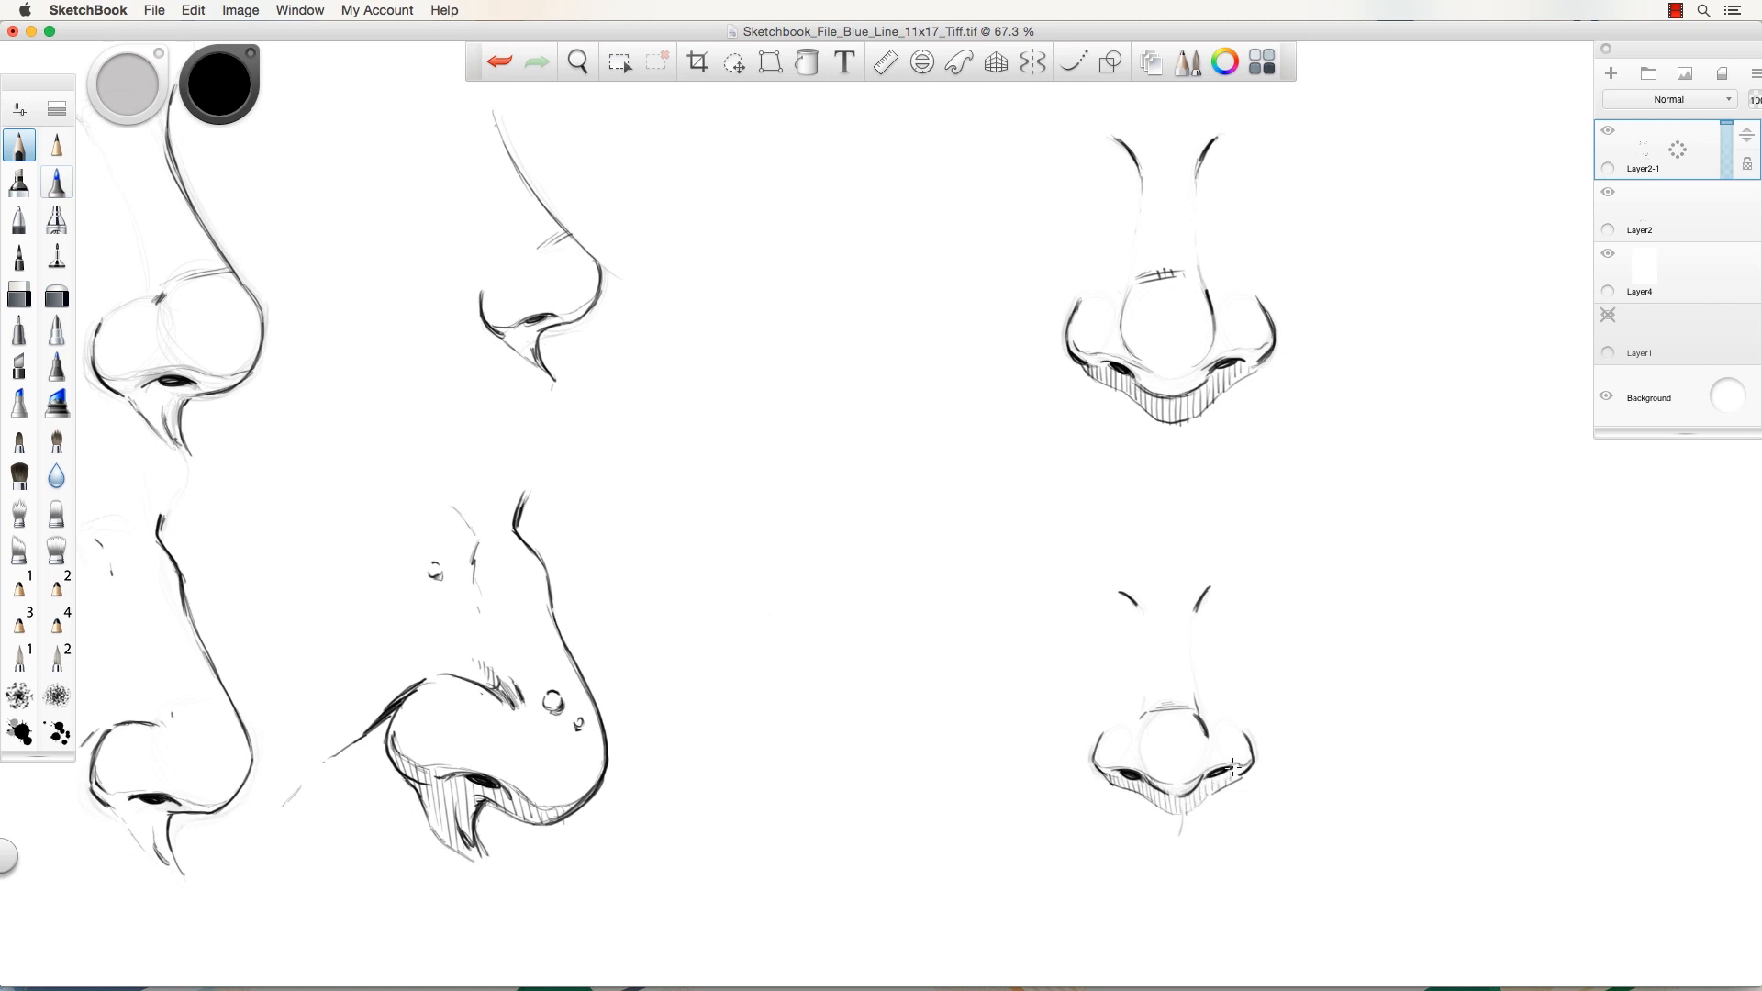
left_click_drag(1106, 731, 1095, 767)
mouse_move(1242, 743)
left_mouse_down()
mouse_move(1253, 757)
mouse_move(1164, 791)
mouse_move(1140, 767)
left_mouse_up()
Add four short pencil hatch strokes along the underside below the top-middle nose's nostril.
key("space")
left_click_drag(988, 682, 916, 663)
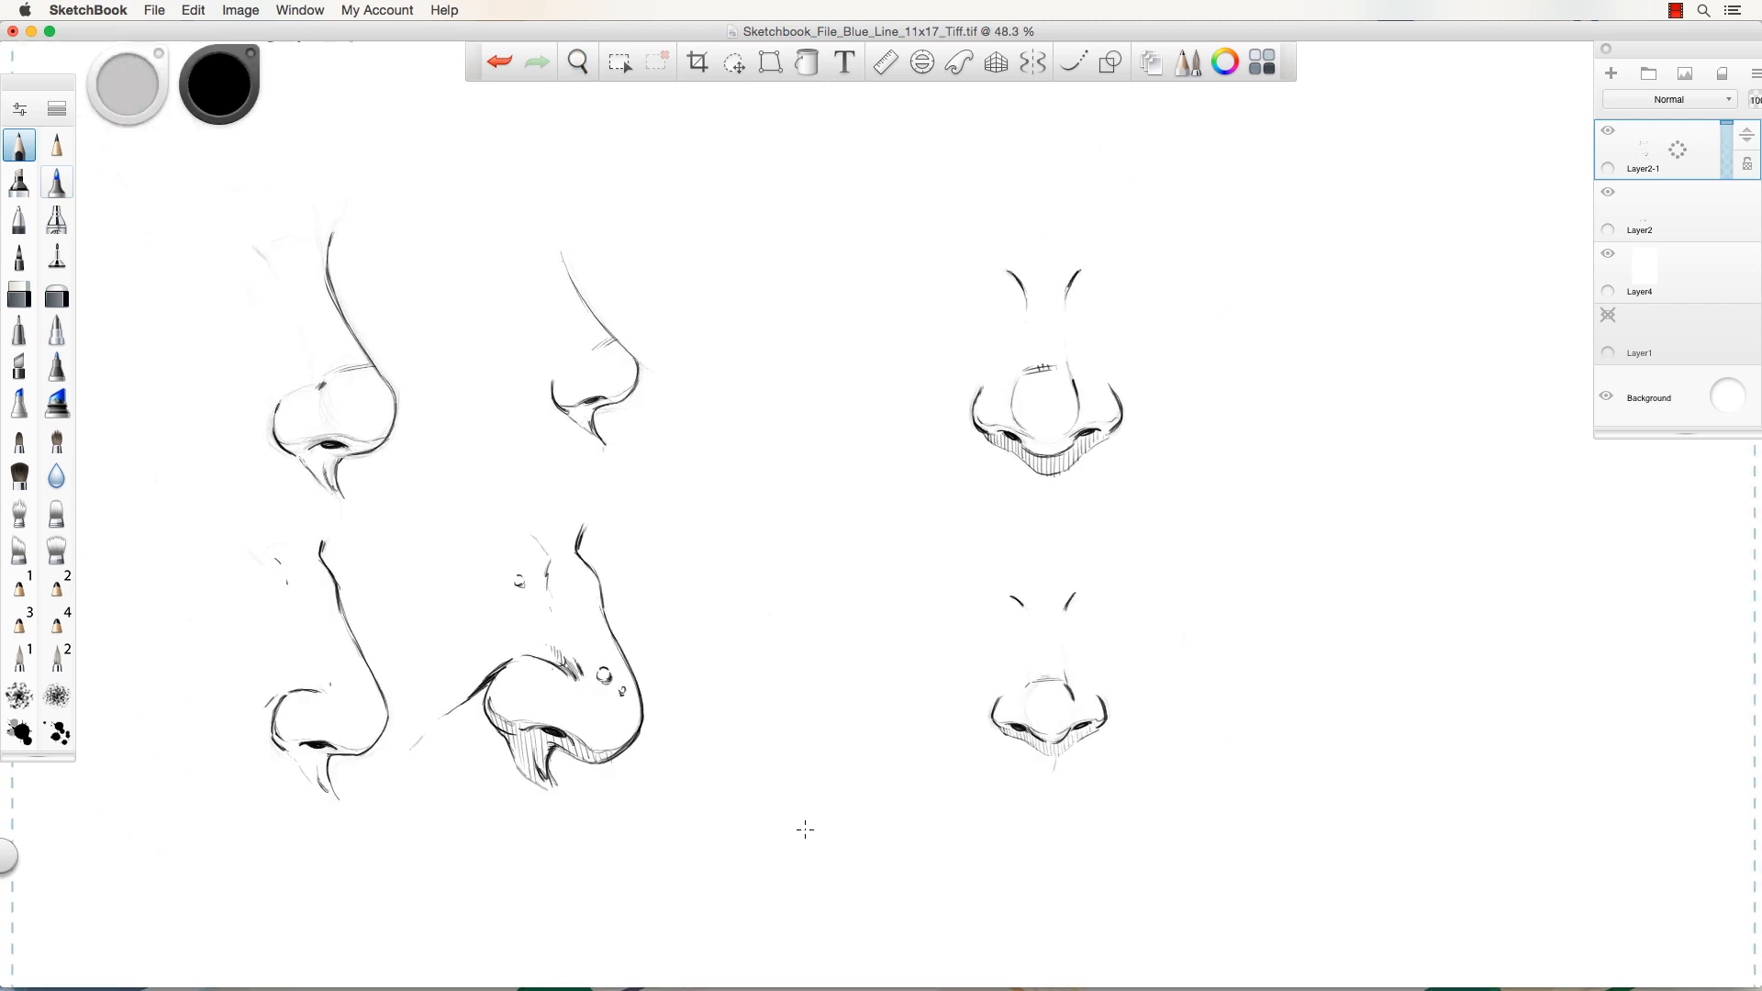
key("space")
left_click_drag(805, 830, 974, 870)
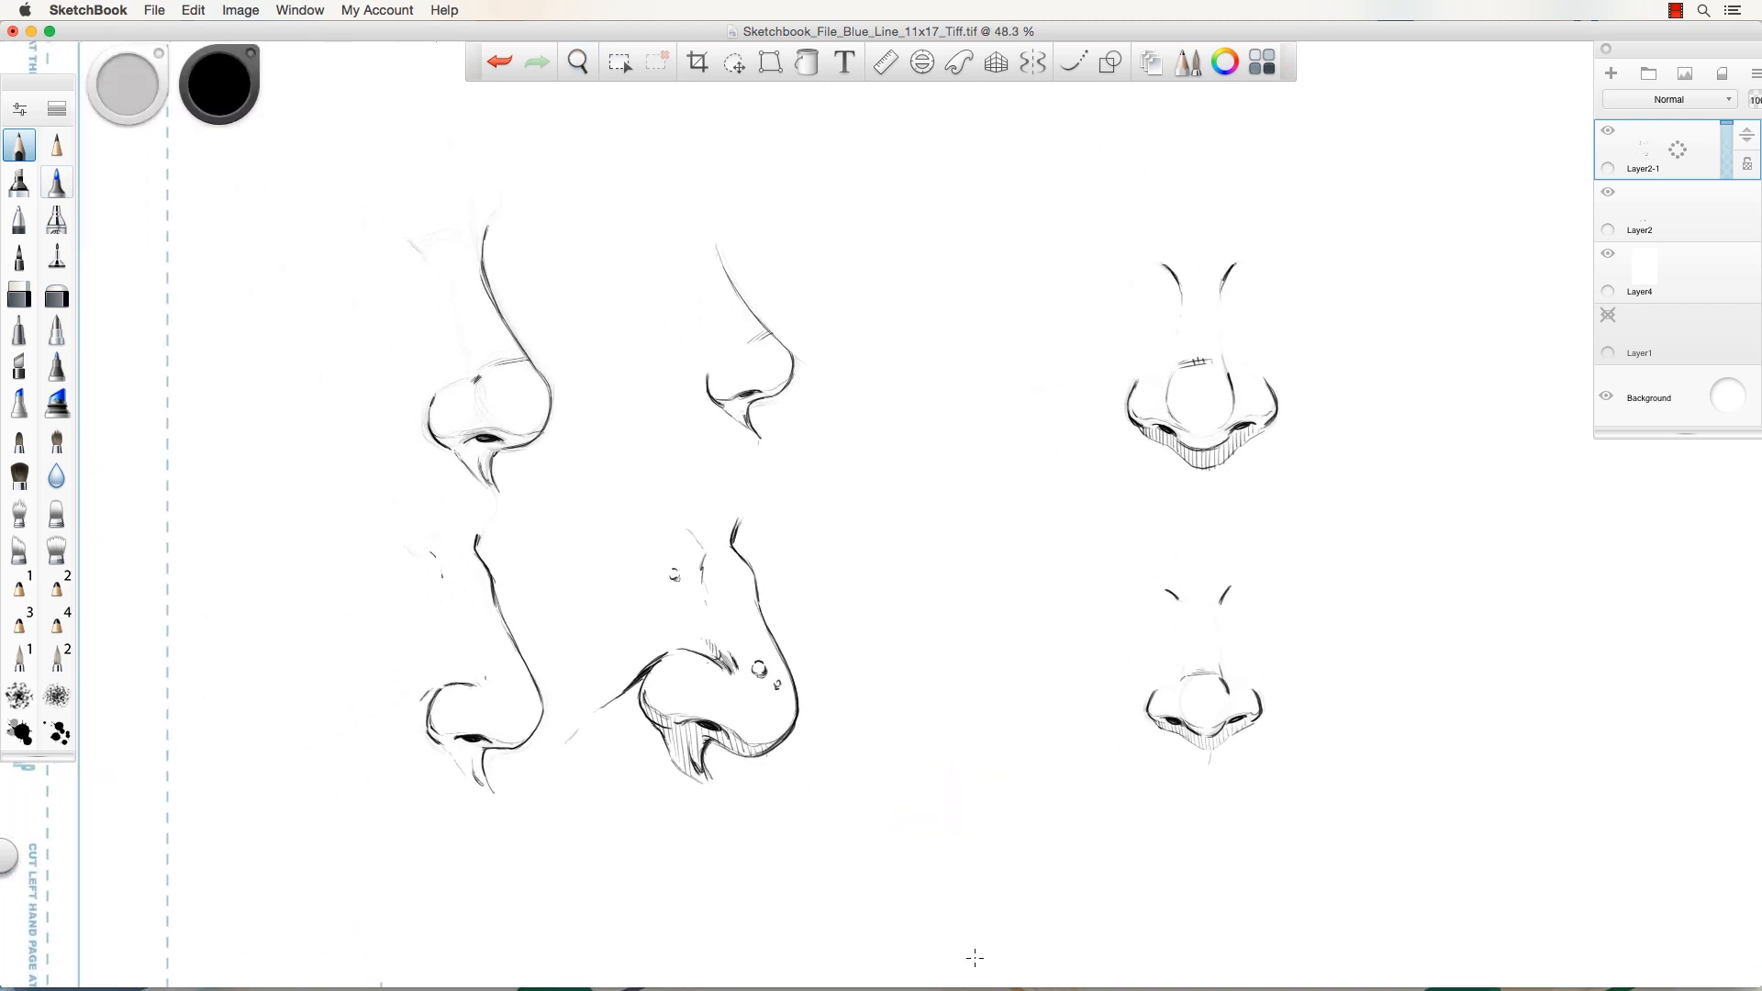
key("space")
left_click_drag(1170, 700, 1238, 712)
key("space")
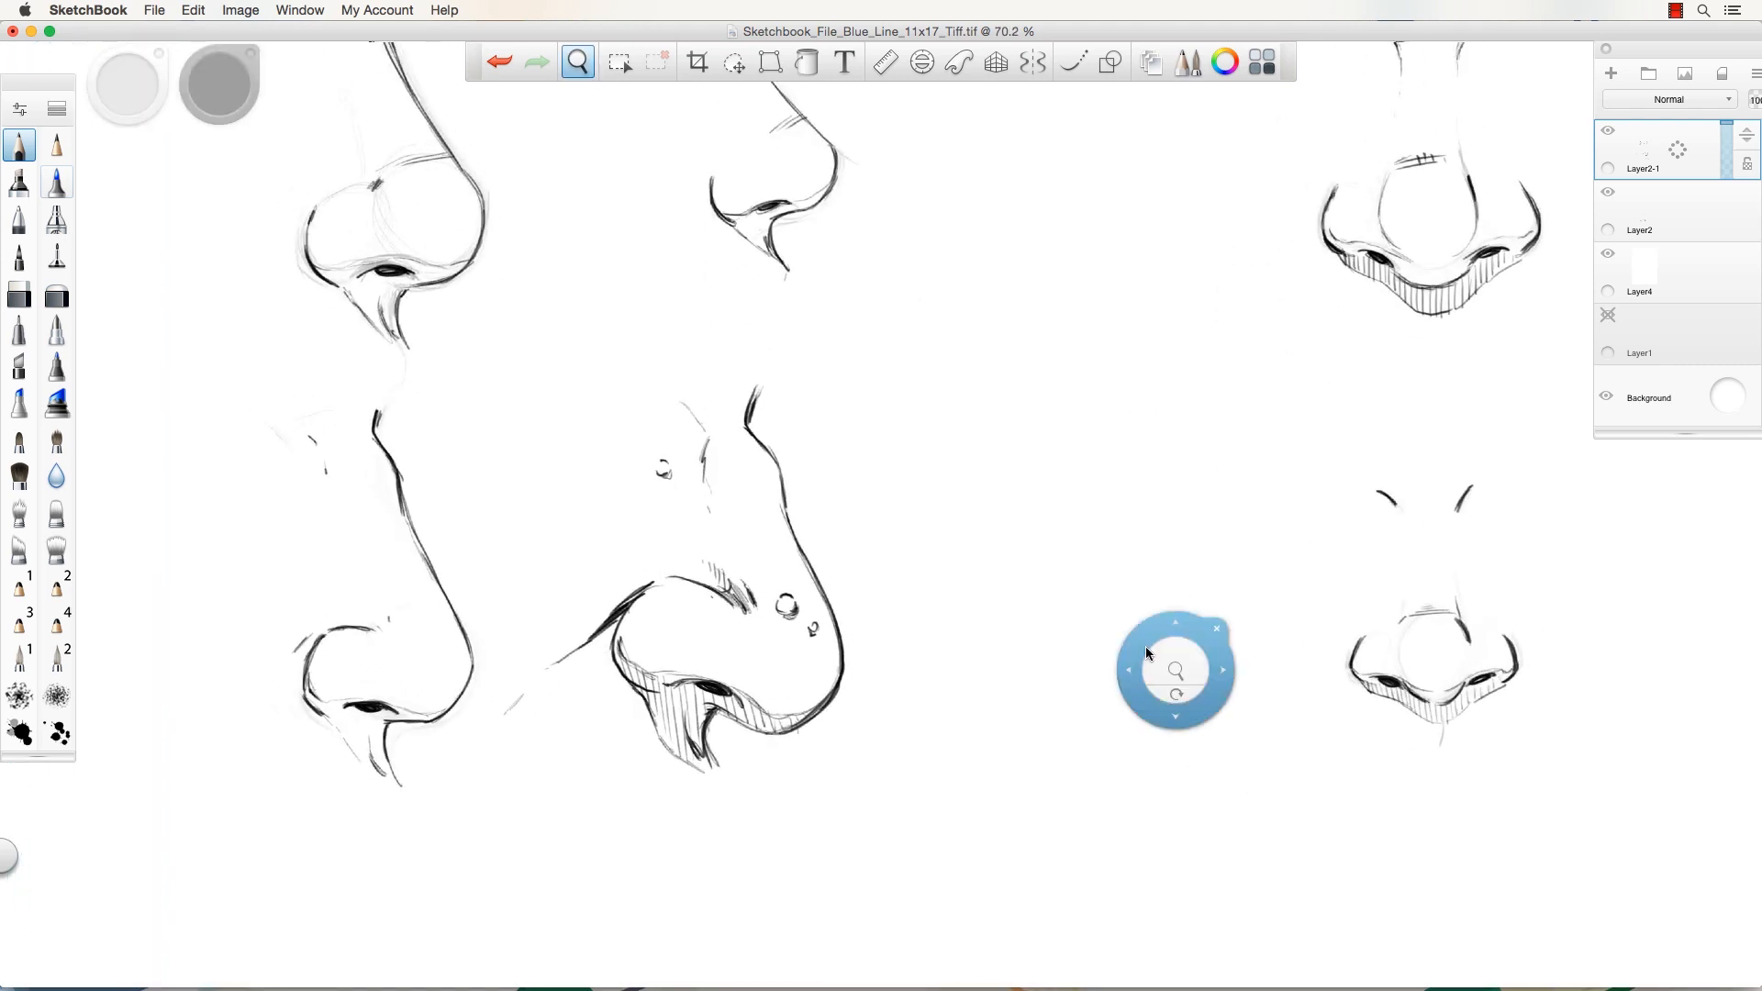
left_click_drag(1145, 653, 905, 692)
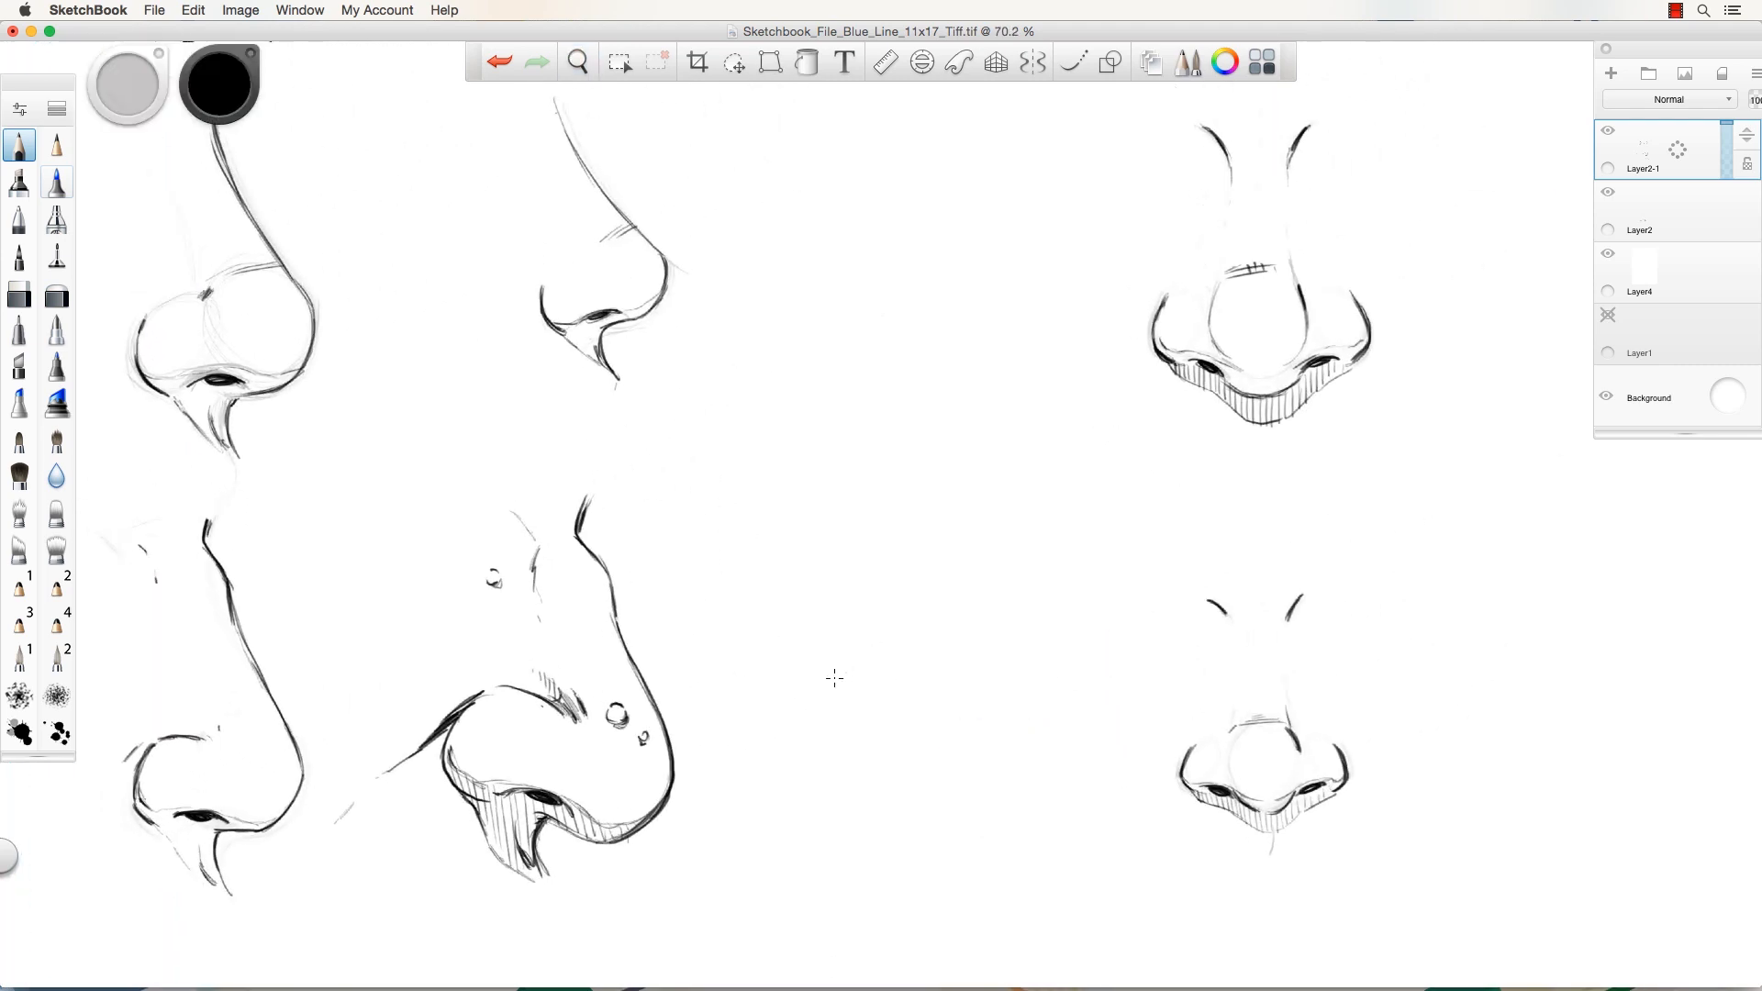
left_click_drag(564, 317, 590, 353)
mouse_move(588, 322)
left_mouse_down()
mouse_move(597, 361)
mouse_move(599, 338)
left_mouse_up()
left_click_drag(602, 320, 605, 332)
left_click_drag(609, 315, 629, 318)
left_click_drag(633, 308, 636, 317)
mouse_move(578, 261)
left_mouse_down()
mouse_move(557, 310)
mouse_move(580, 264)
mouse_move(649, 250)
mouse_move(613, 292)
mouse_move(653, 255)
mouse_move(608, 257)
left_mouse_up()
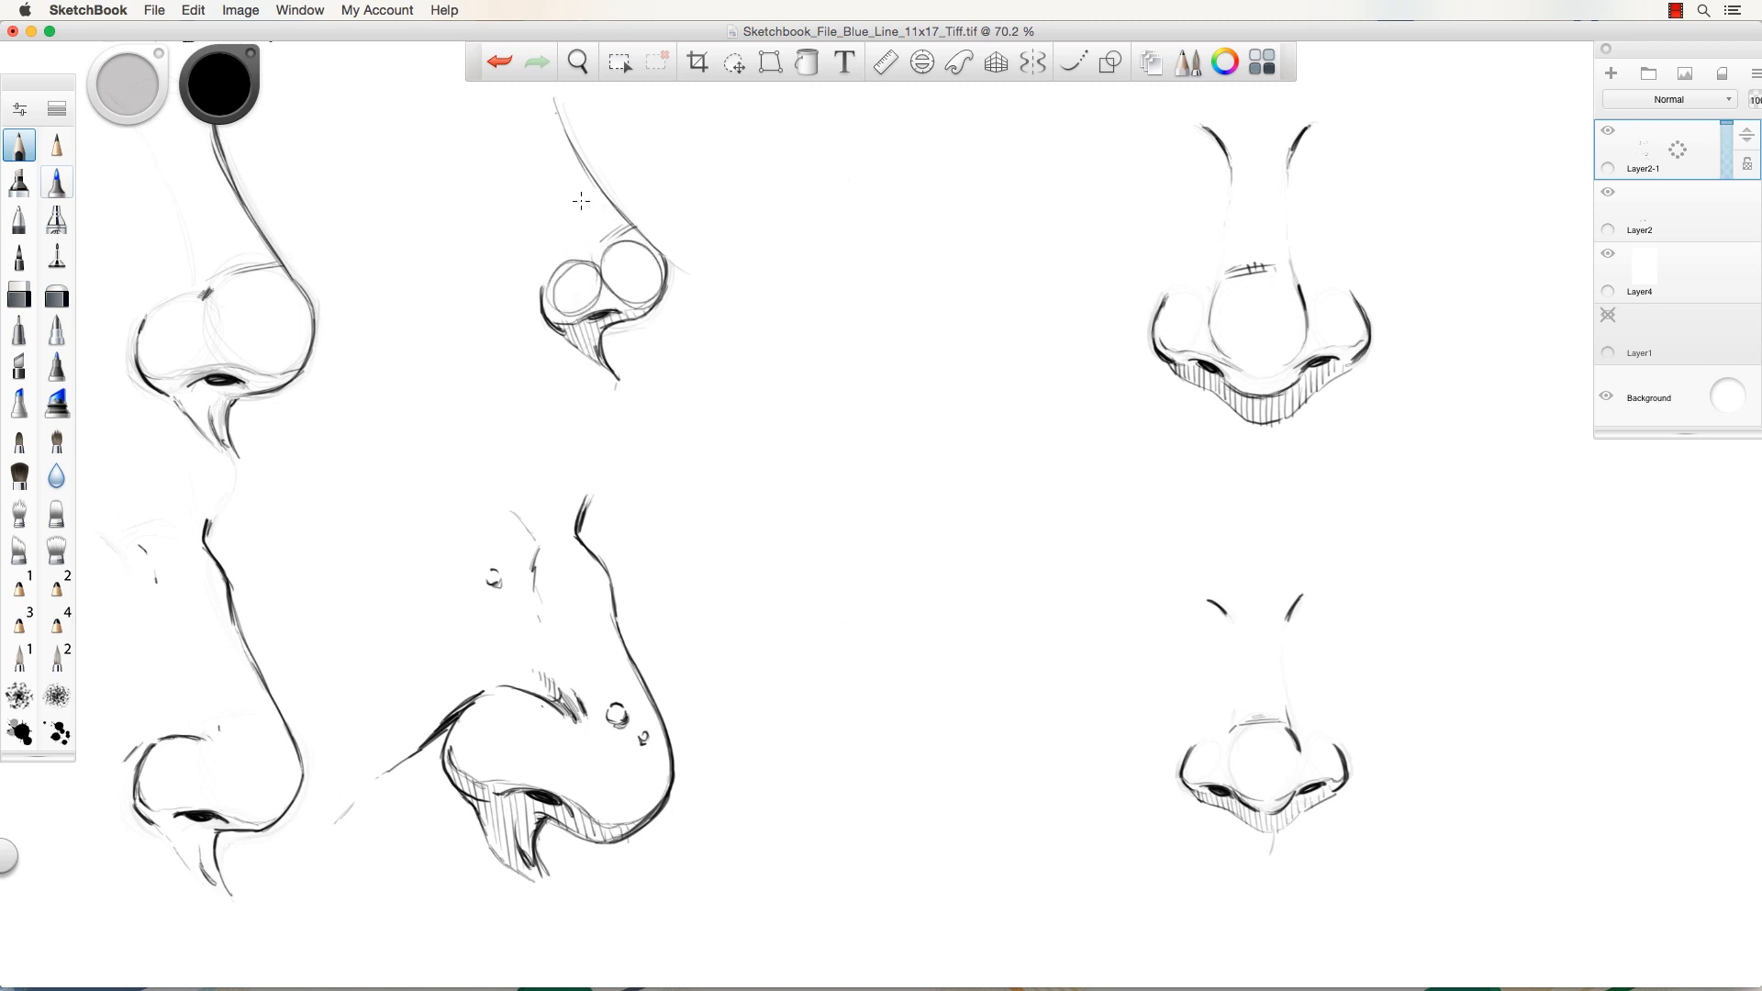
mouse_move(544, 128)
left_mouse_down()
mouse_move(547, 197)
mouse_move(597, 250)
left_mouse_up()
key("super+z")
key("super+z")
key("super+z")
key("super+z")
key("space")
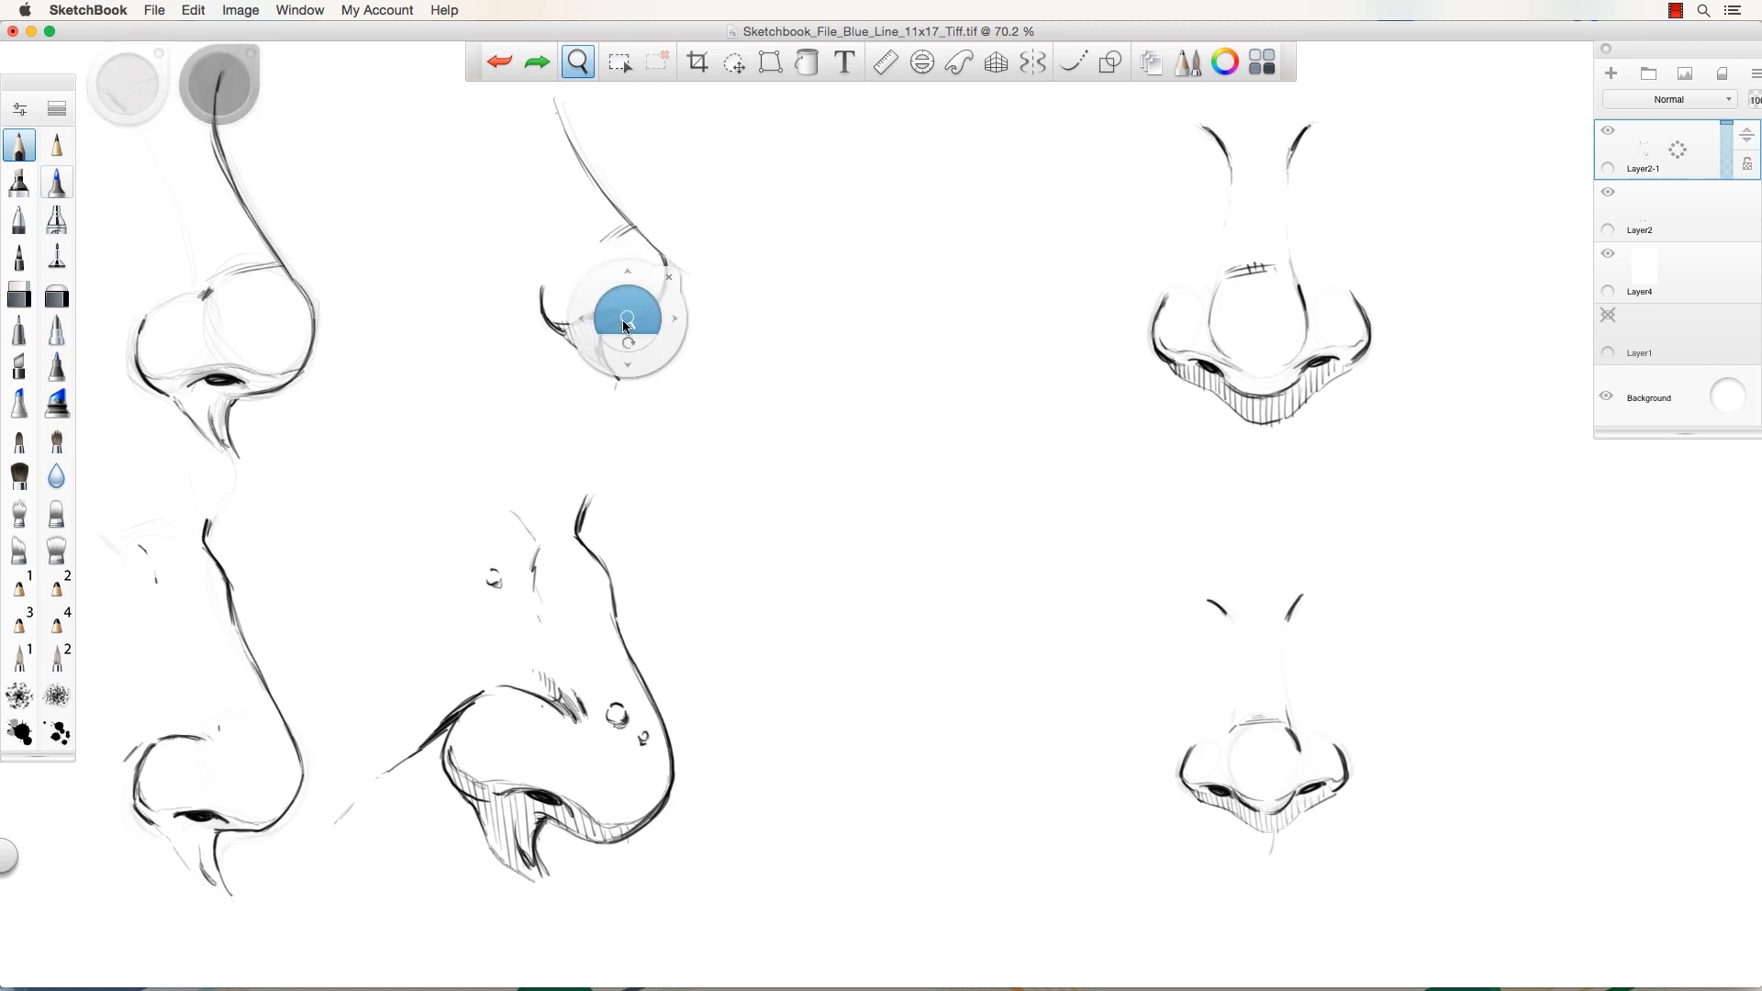
left_click_drag(626, 323, 692, 364)
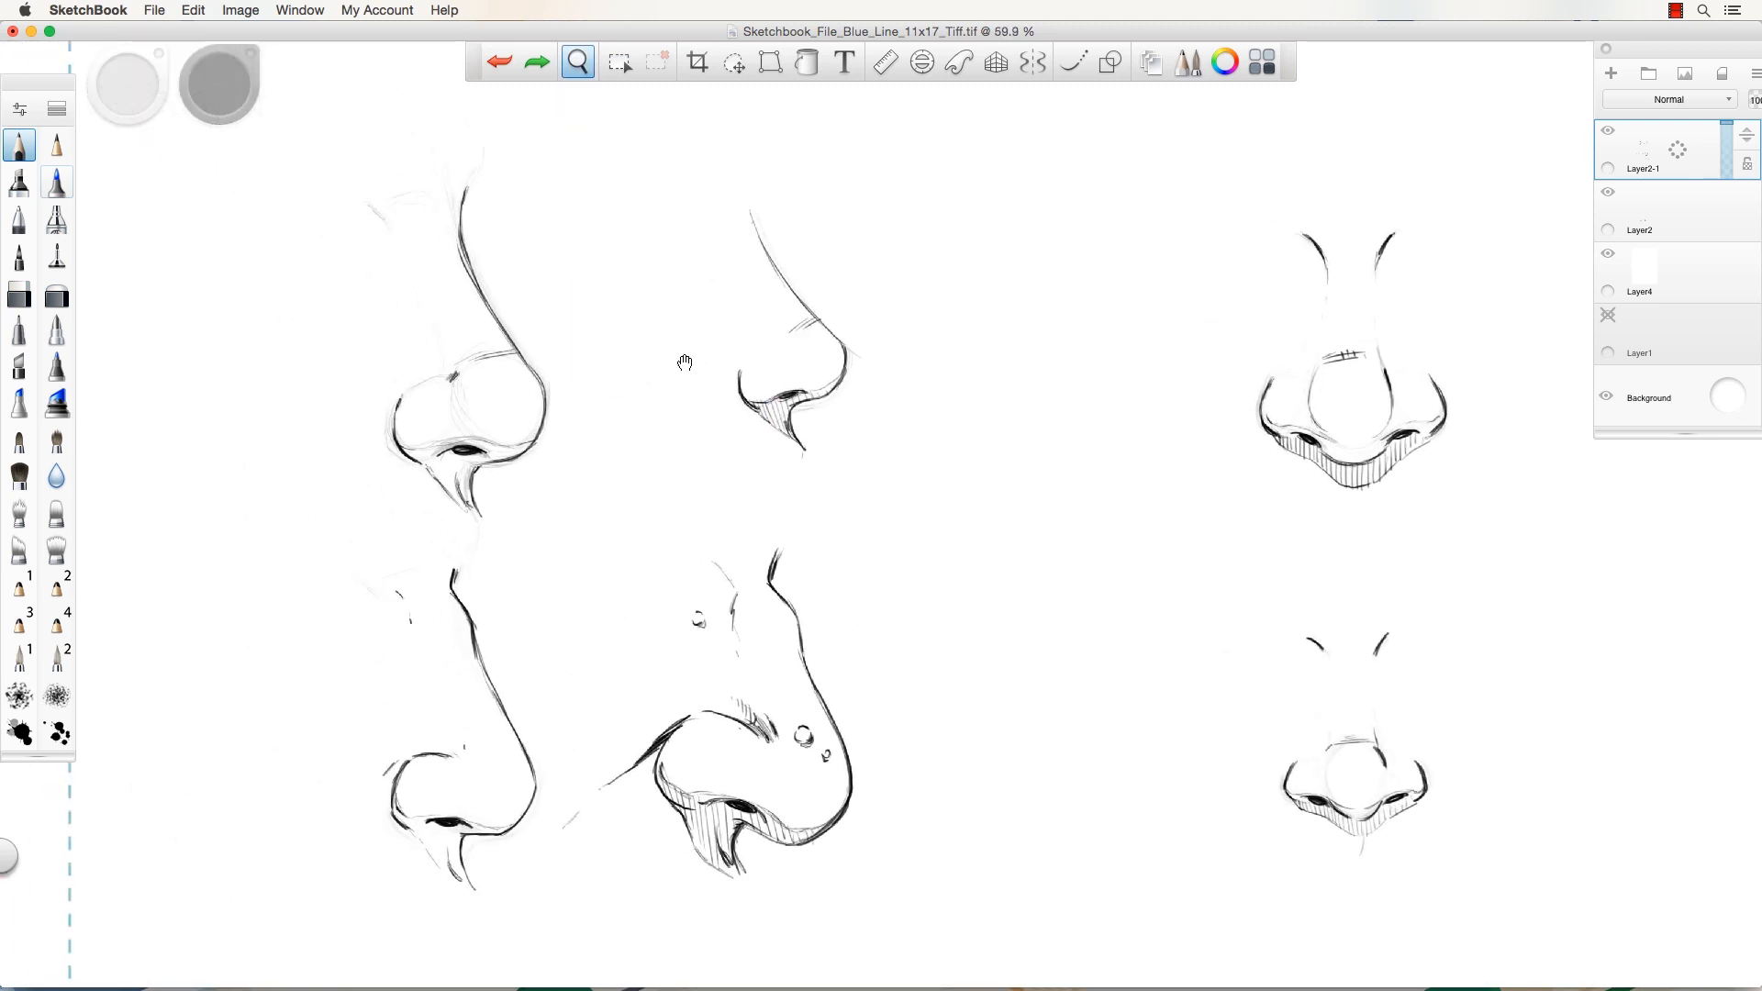